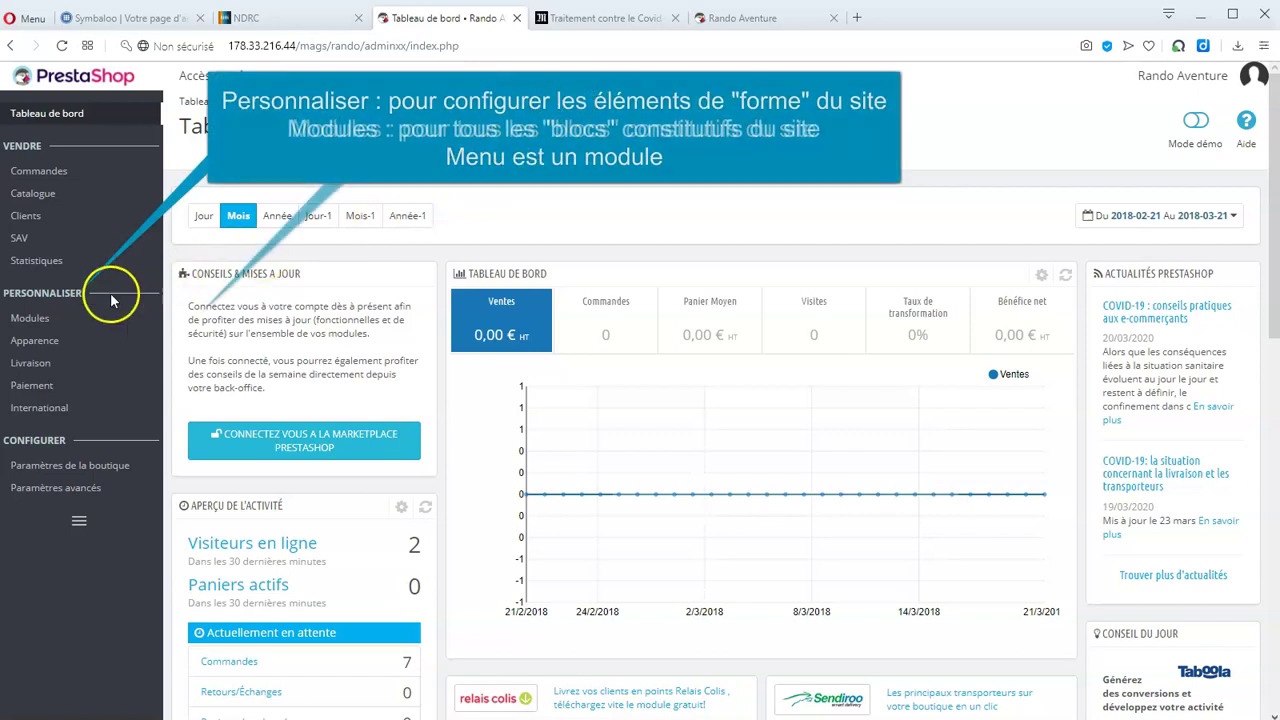
Search the installed modules for "menu" and open the configuration of the Menu principal module.
mouse_move(62, 327)
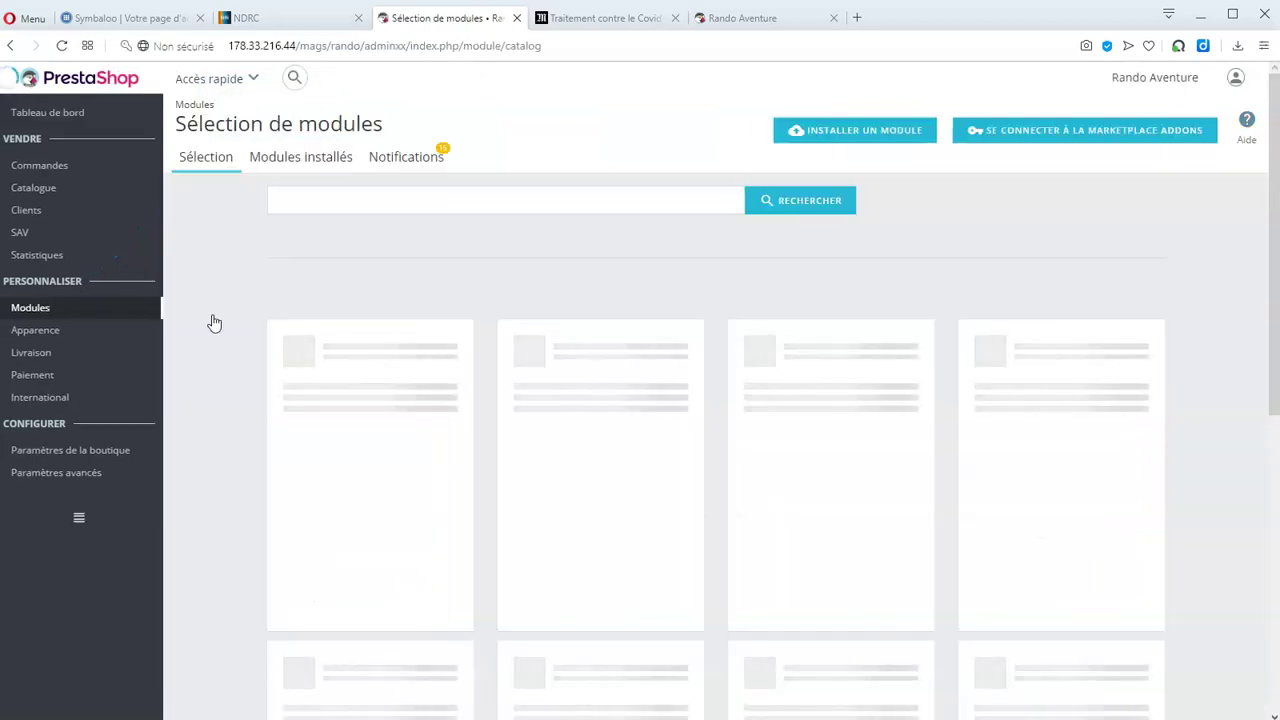
left_click(297, 165)
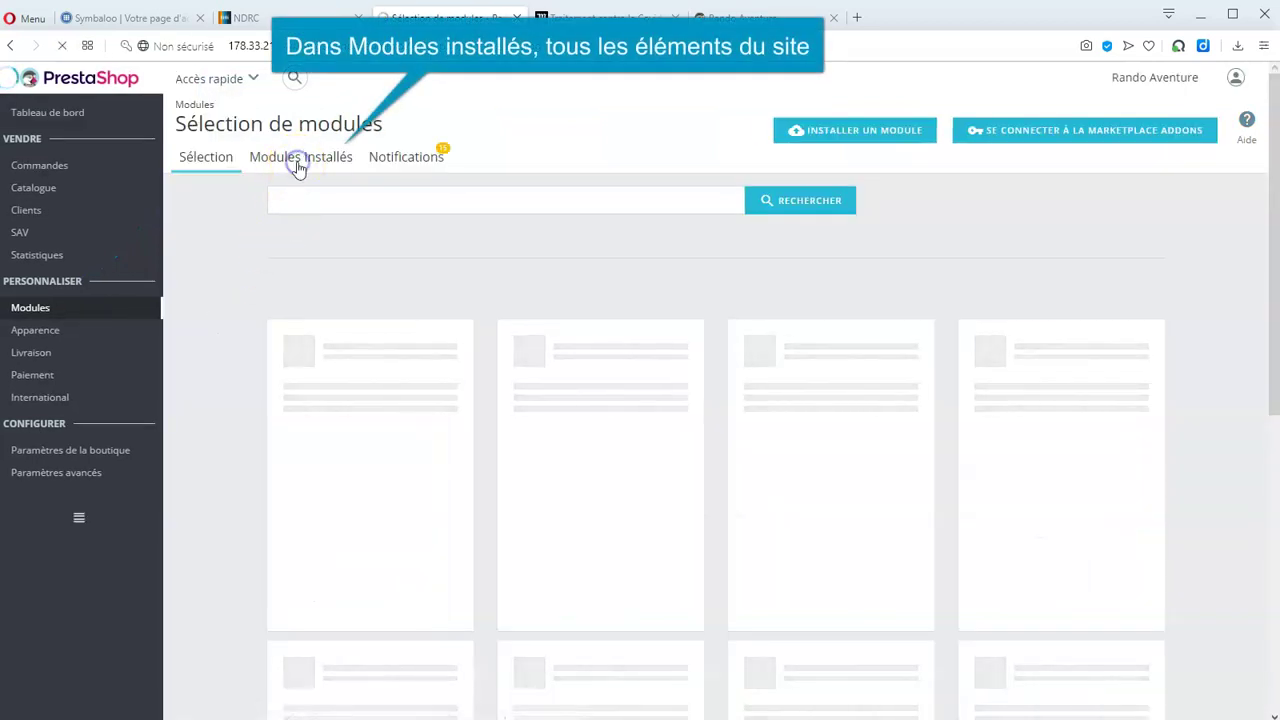
scroll(357, 200, "down", 10)
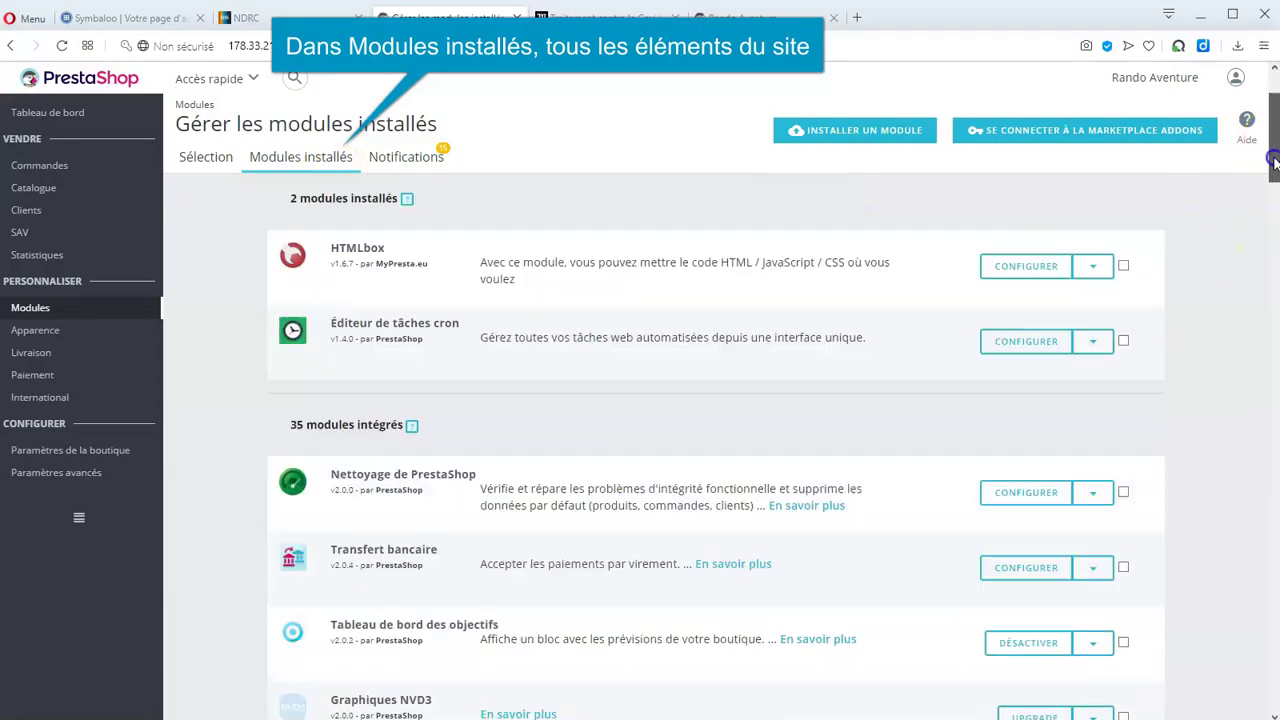
left_click(1272, 550)
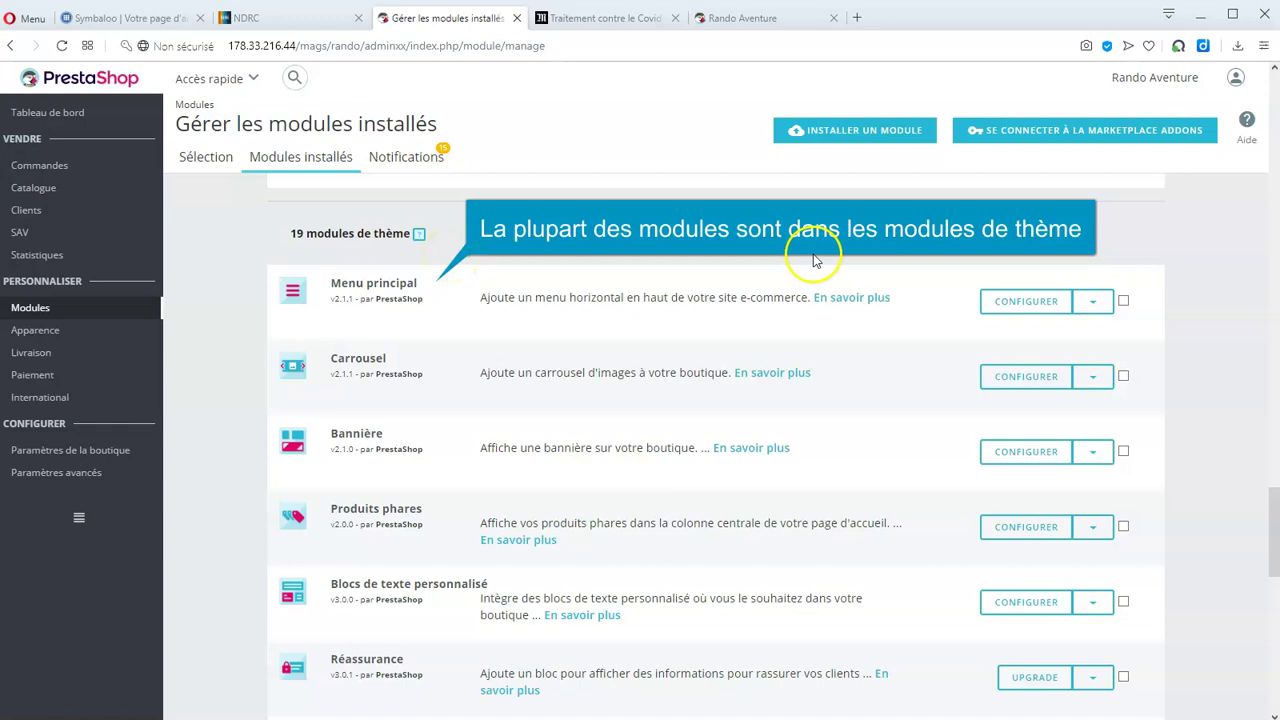
scroll(1265, 513, "up", 20)
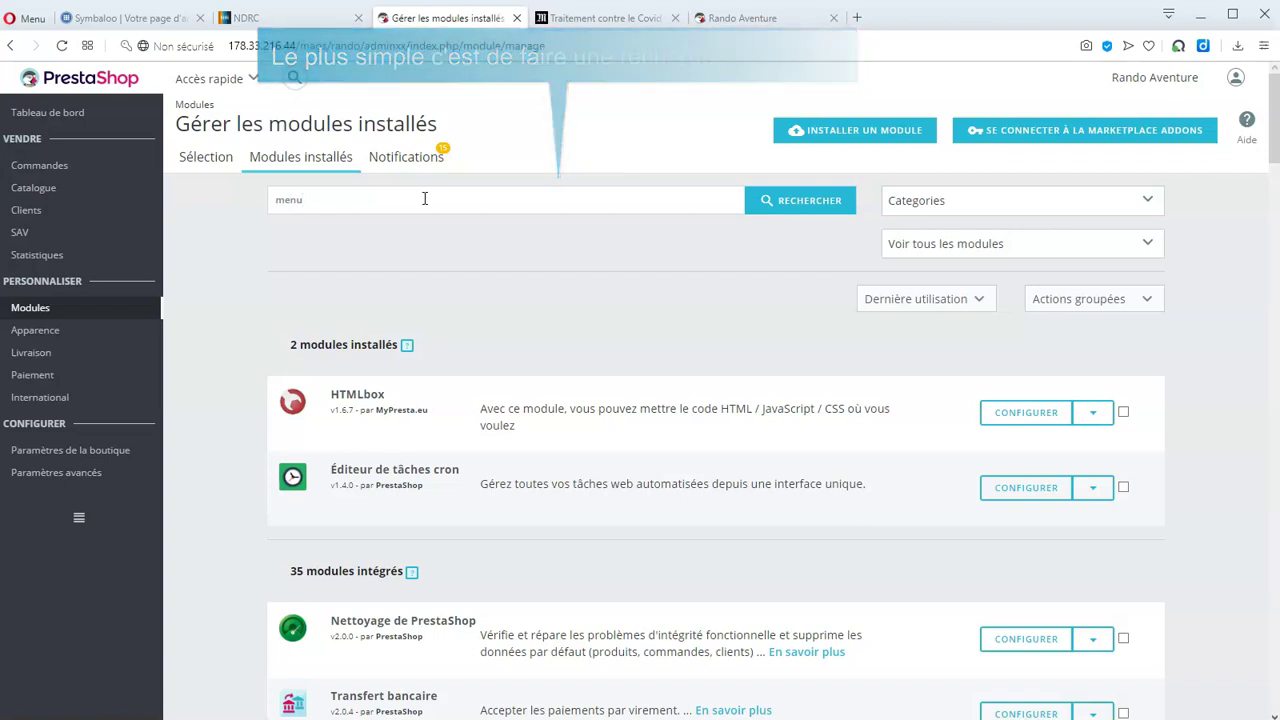
key("Return")
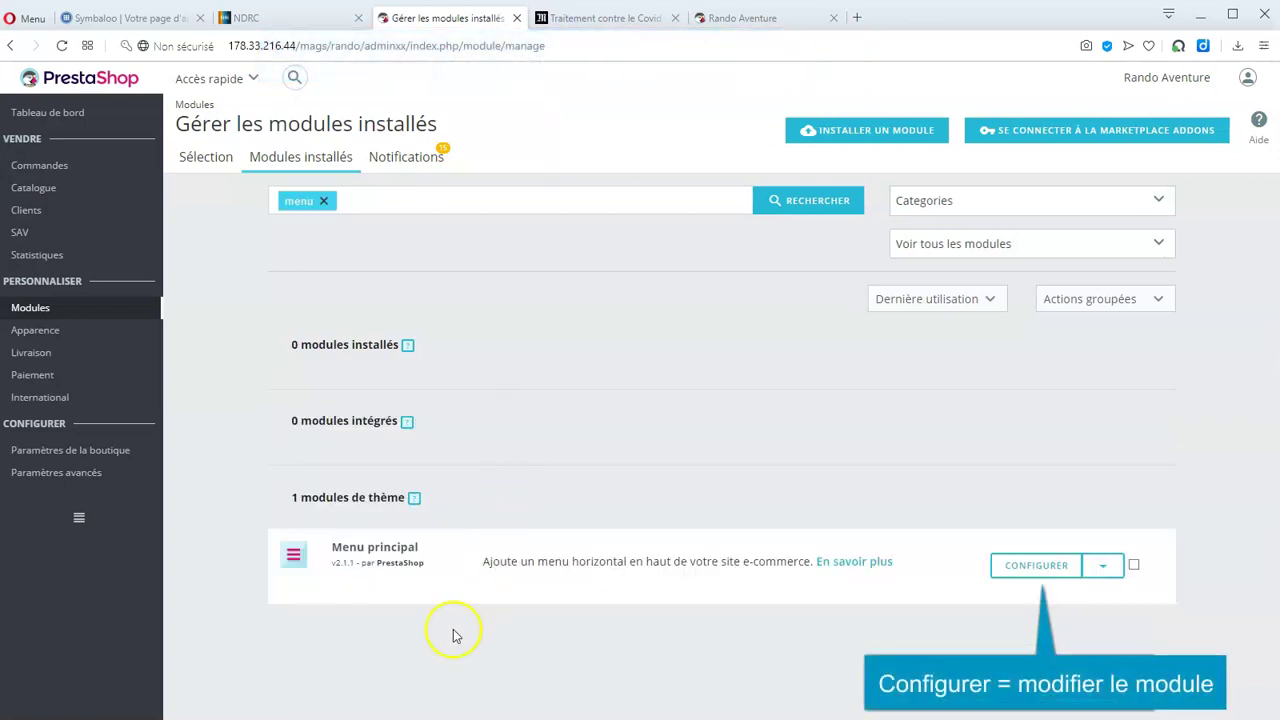
left_click(1010, 578)
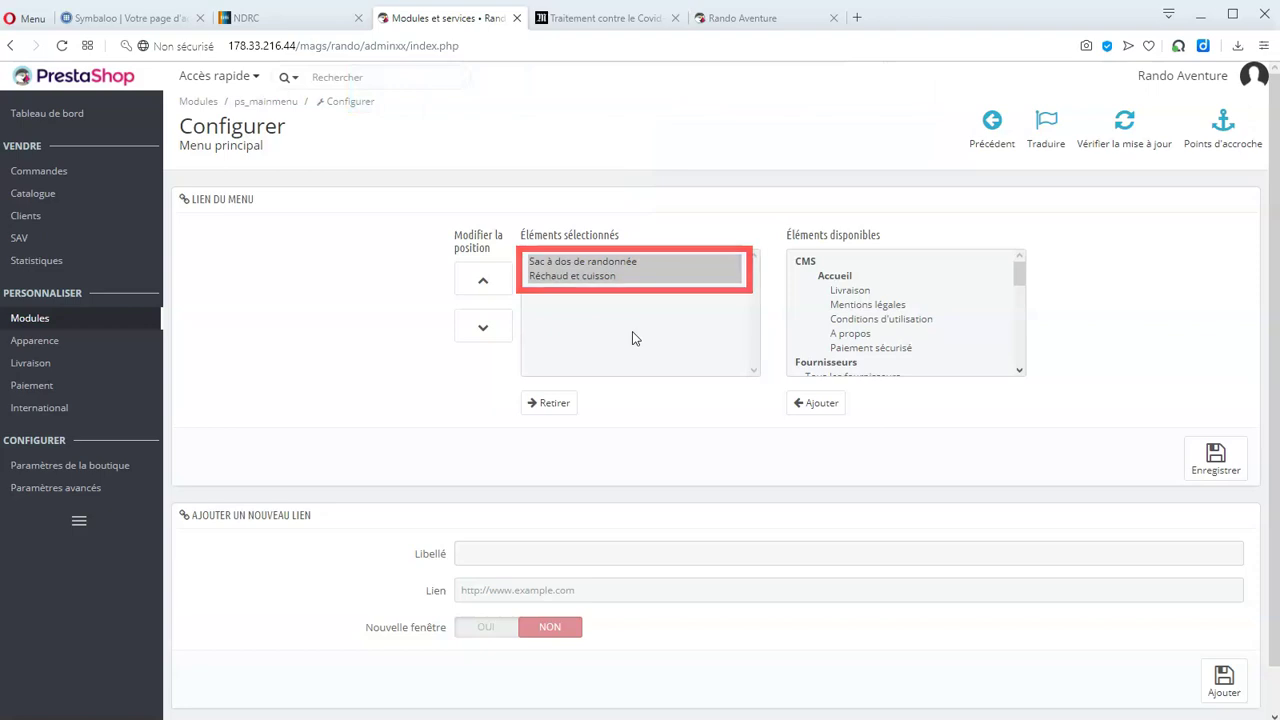
Examine the shop's main menu and the subcategories under Sac à dos de randonnée on the storefront.
left_click(581, 28)
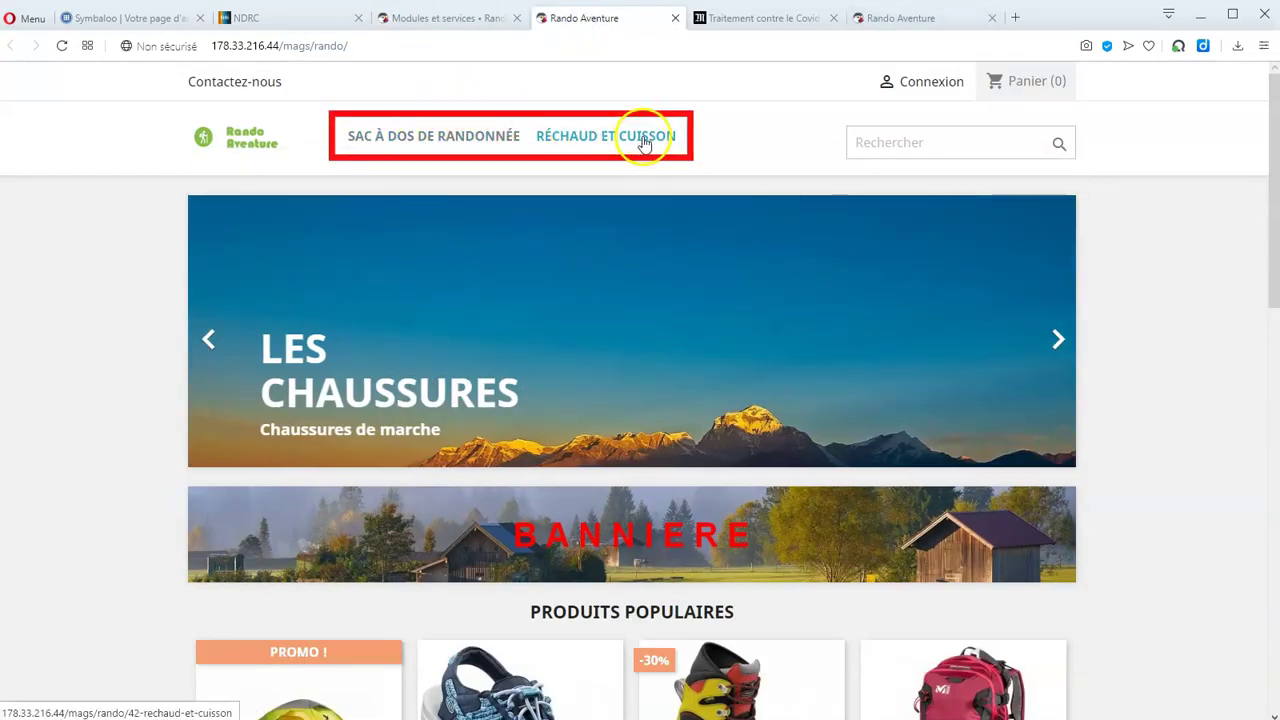
mouse_move(418, 143)
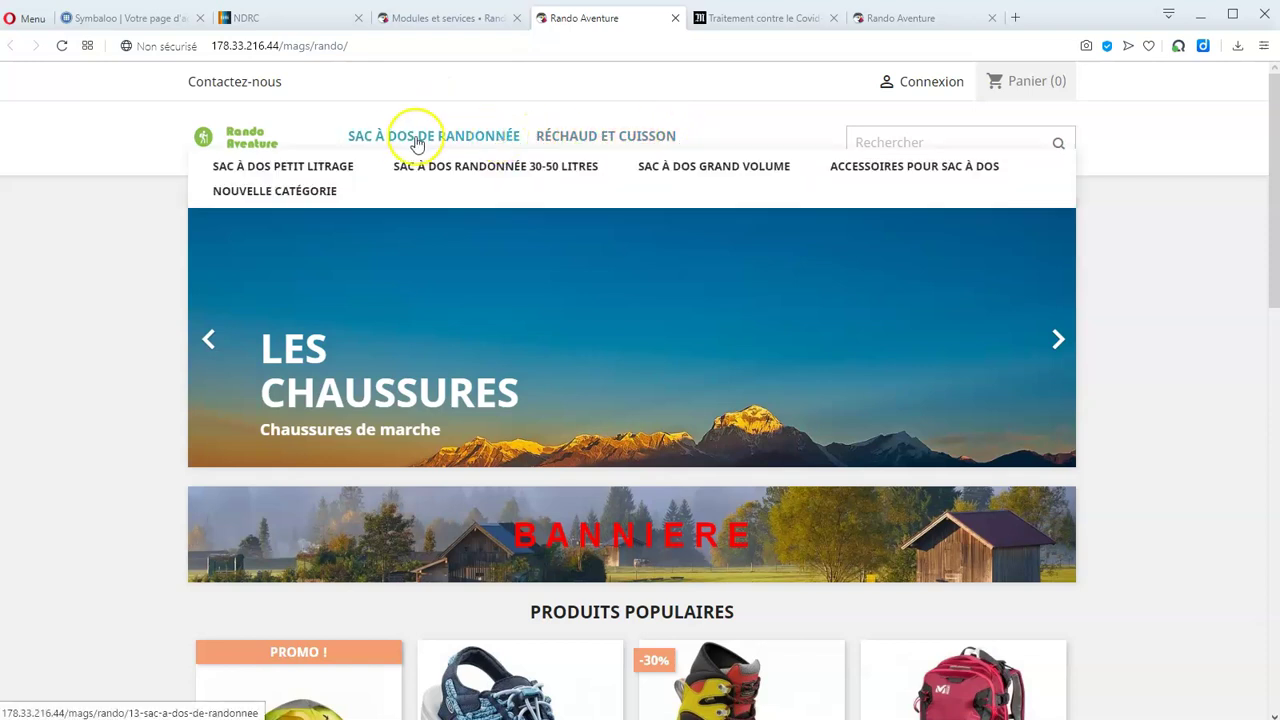
left_click(464, 22)
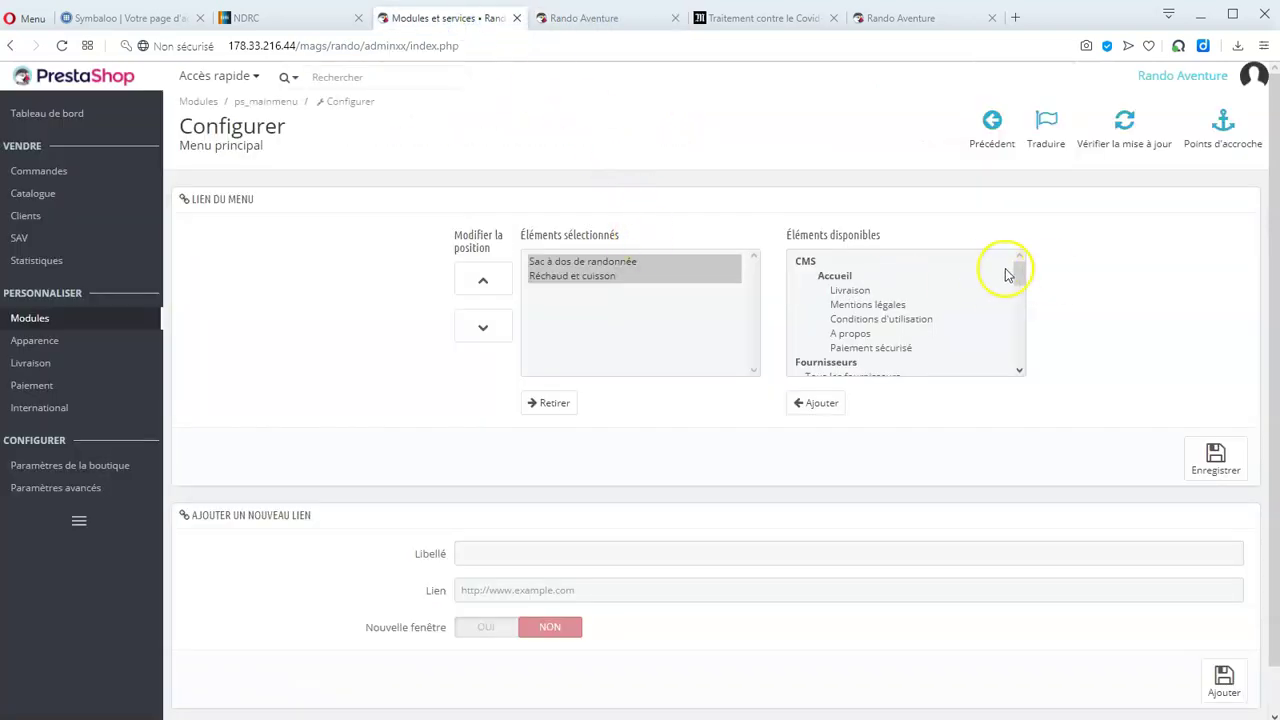
Add the category Chaussures de randonnée to the selected elements of the main menu.
left_click_drag(1018, 278, 1035, 336)
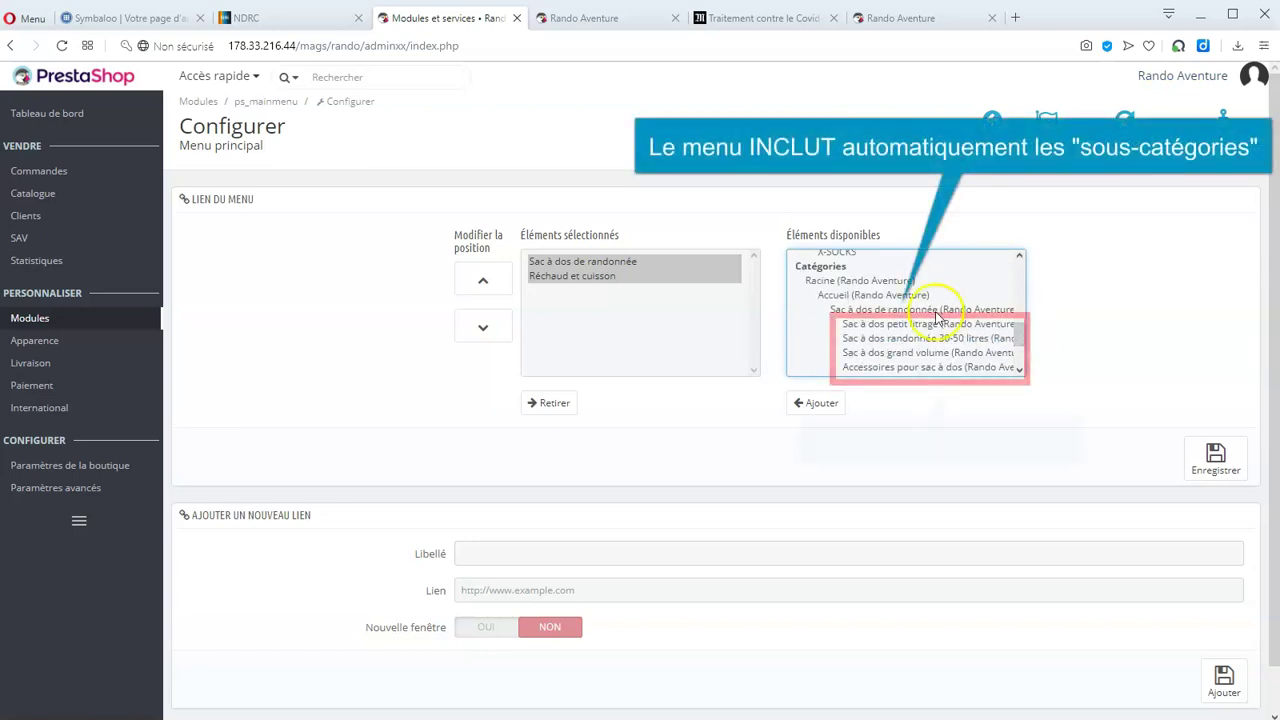
left_click(935, 308)
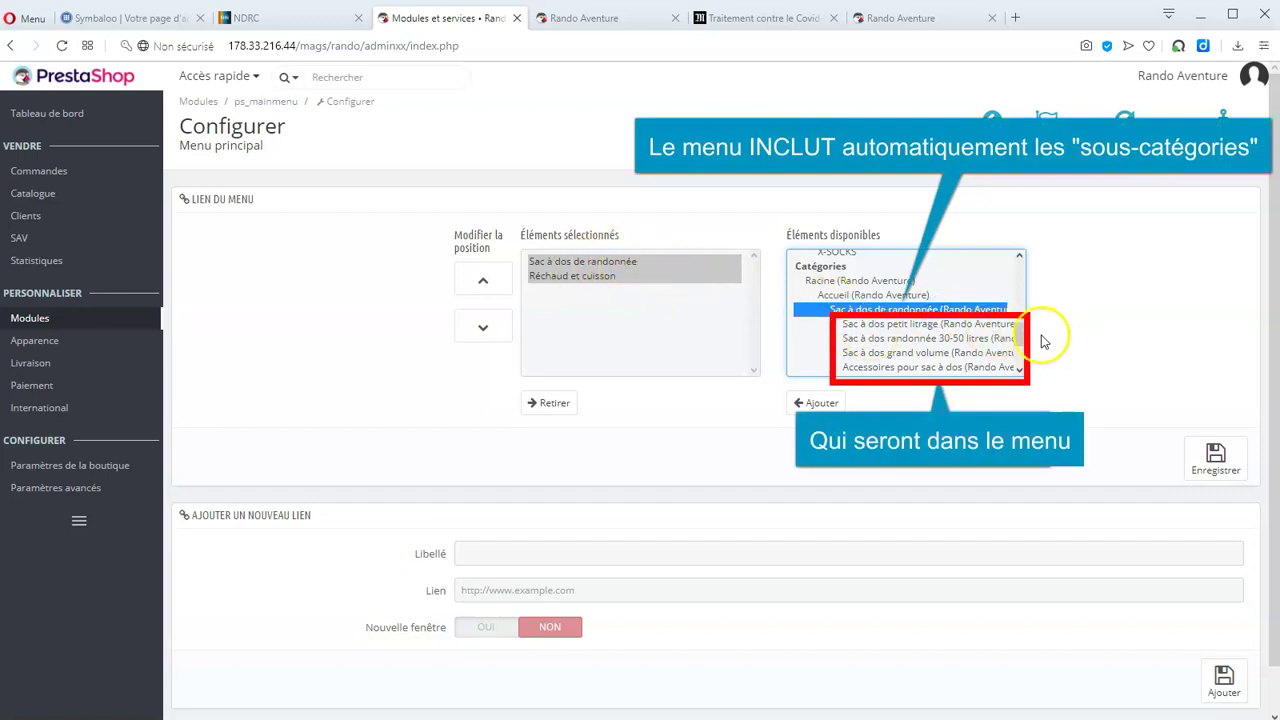
left_click(614, 277)
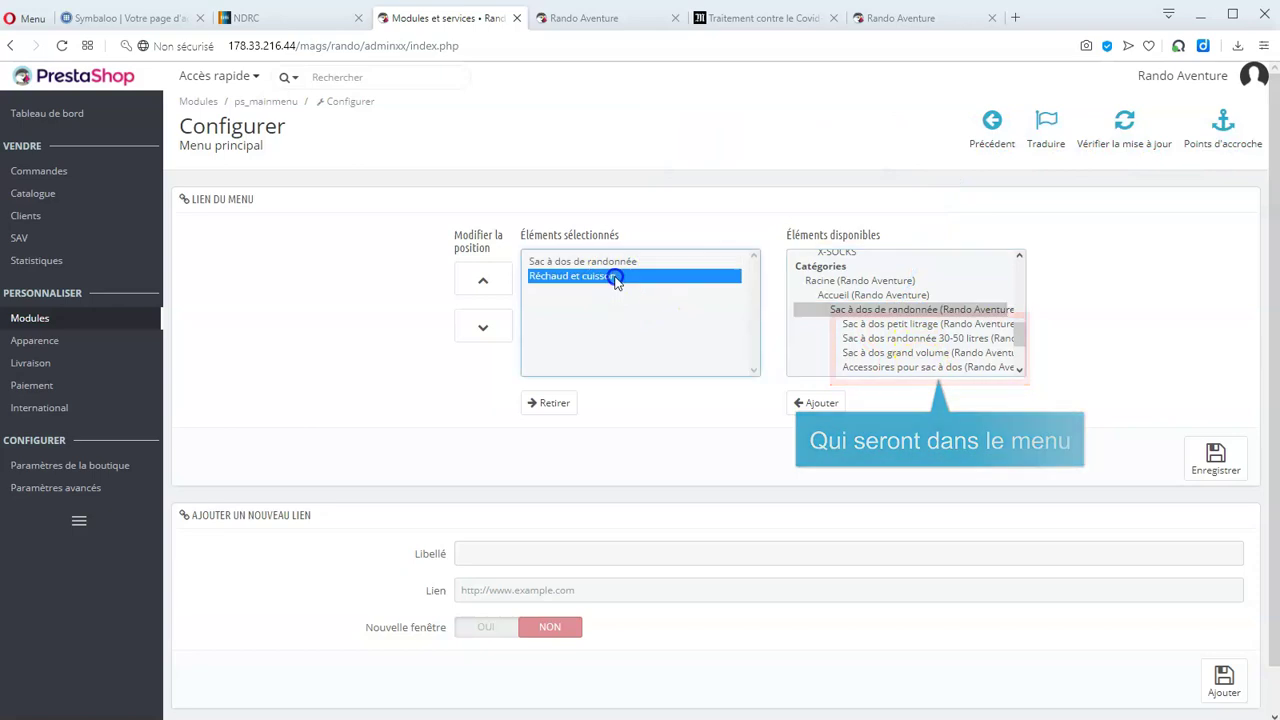
mouse_move(1019, 336)
left_mouse_down()
mouse_move(1022, 357)
mouse_move(1020, 303)
mouse_move(1033, 342)
left_mouse_up()
left_click(922, 322)
left_click(880, 334)
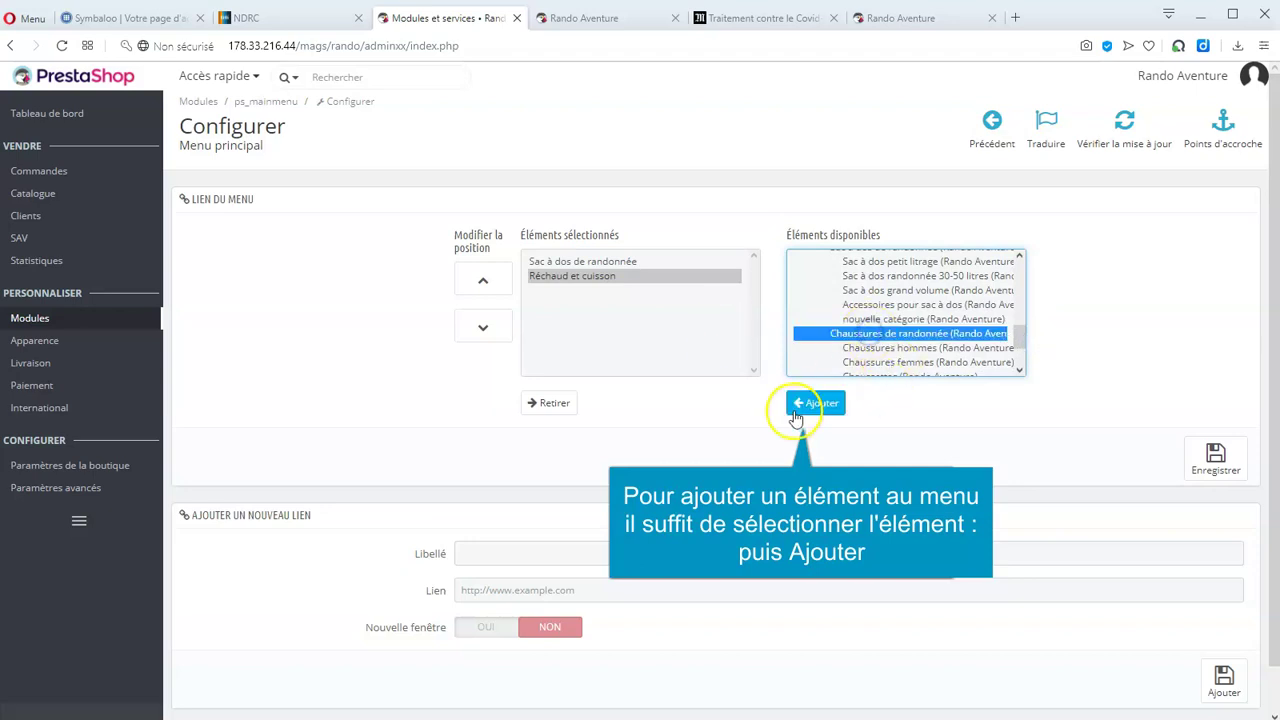
left_click(816, 402)
Add the categories Escalade et alpinisme and Petit matériel to the main menu and save the module settings.
scroll(886, 355, "down", 5)
left_click(880, 325)
left_click(834, 403)
scroll(864, 354, "down", 3)
left_click(880, 359)
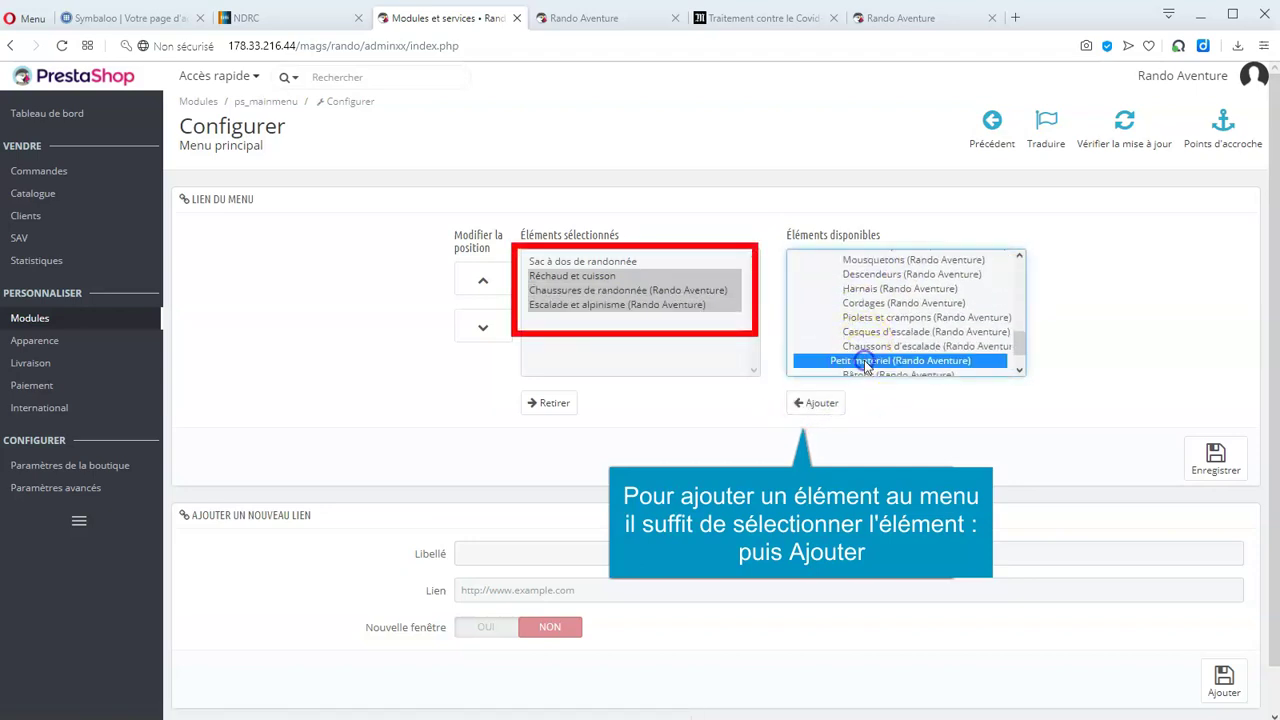
left_click(815, 403)
left_click(1214, 460)
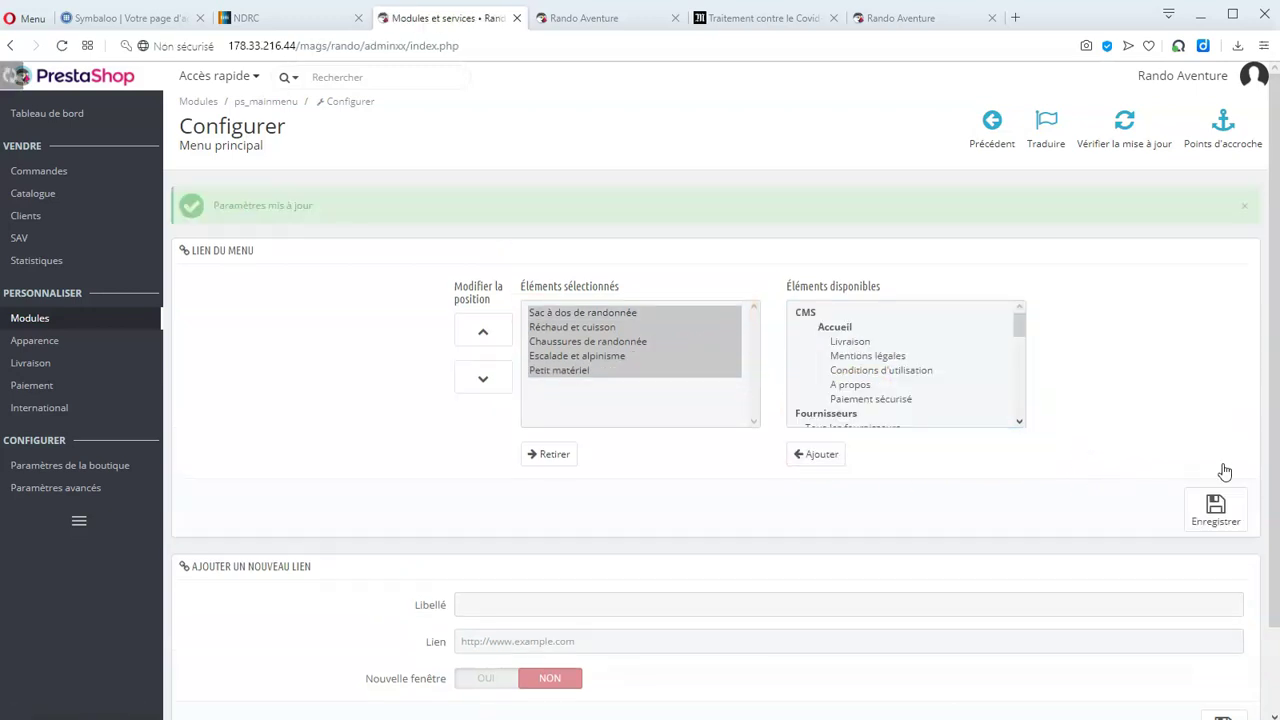
Reload the storefront home page and examine the updated main menu.
left_click(600, 20)
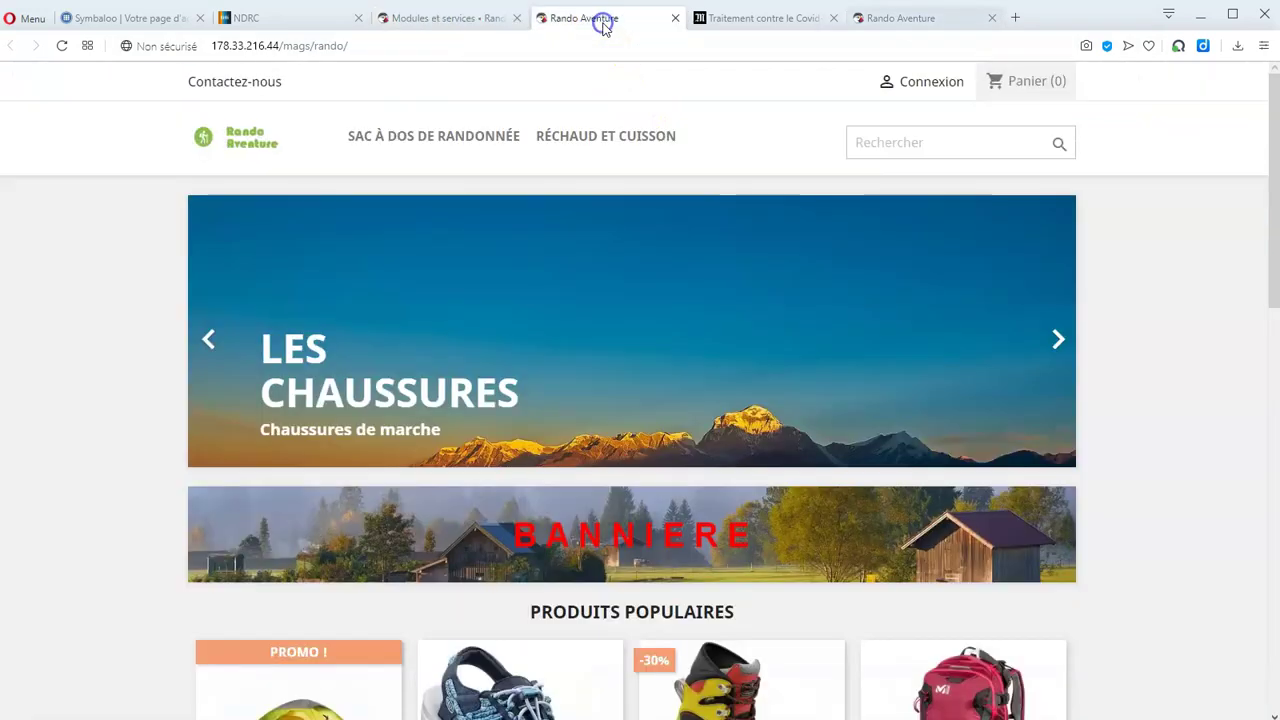
left_click(62, 47)
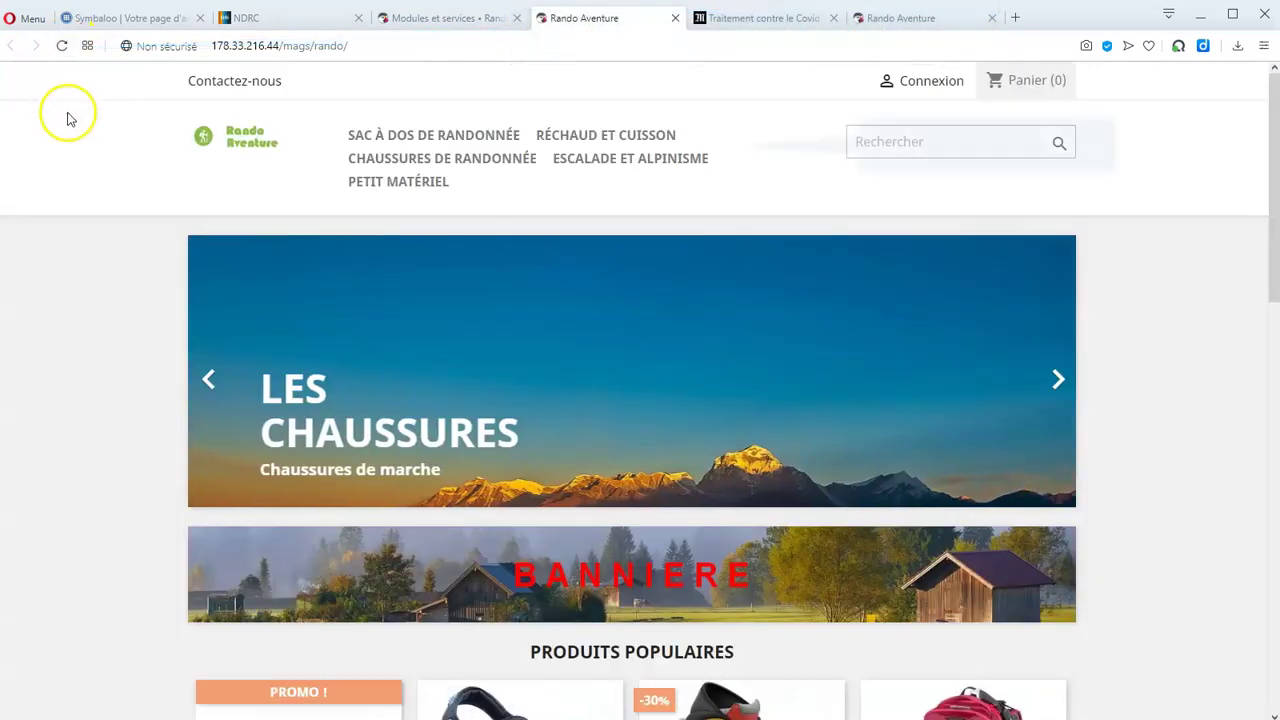
mouse_move(563, 166)
mouse_move(428, 134)
In the back office catalogue, add the value Jaune to the attribute group couleur and save it.
left_click(450, 20)
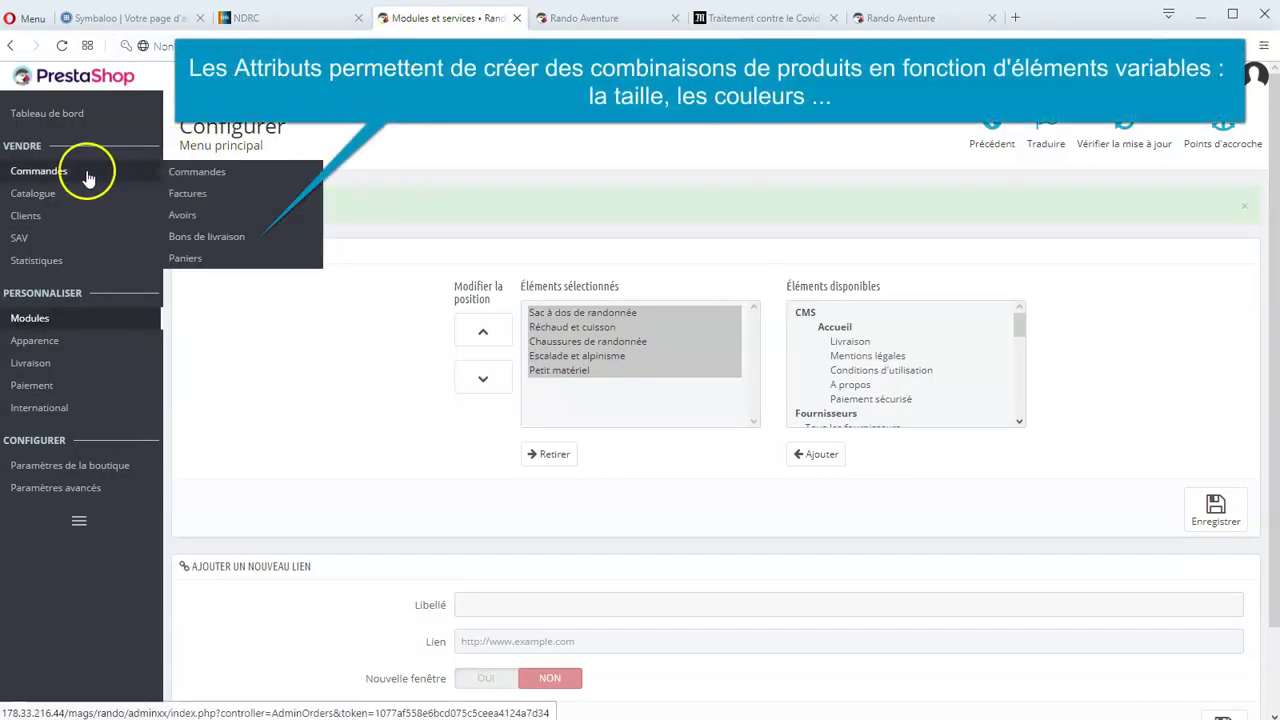
mouse_move(72, 200)
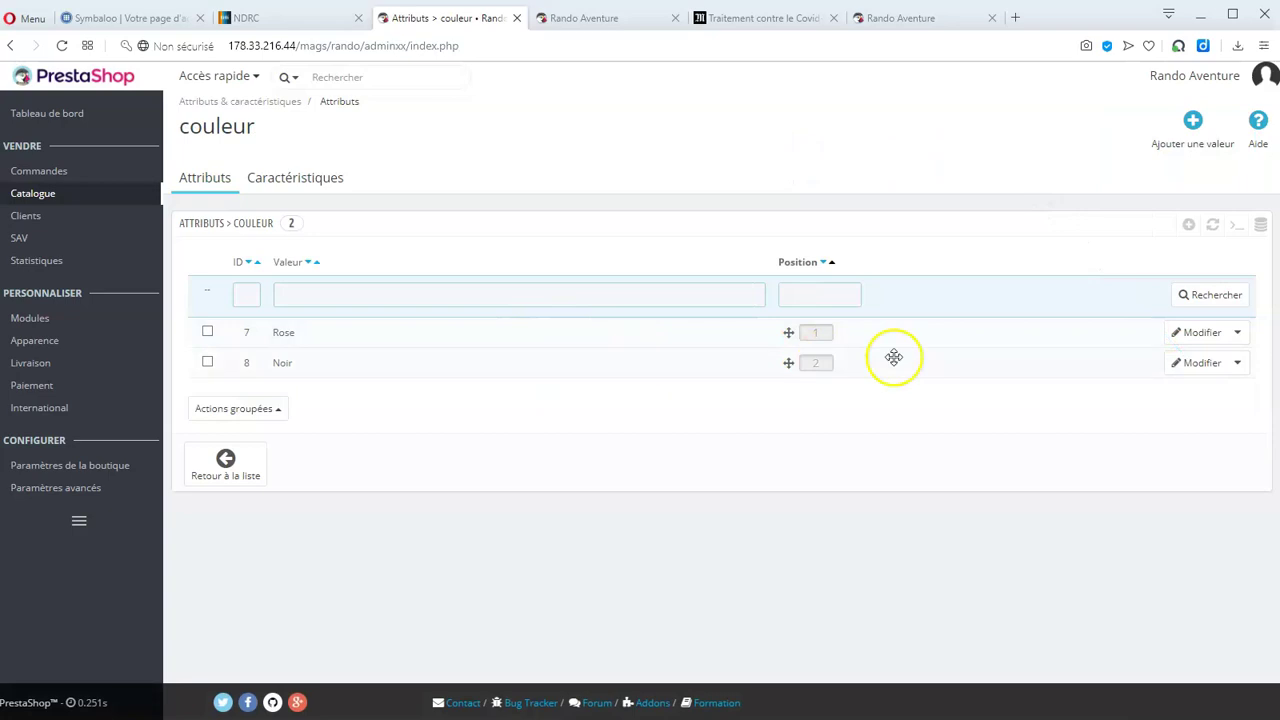
left_click(1195, 141)
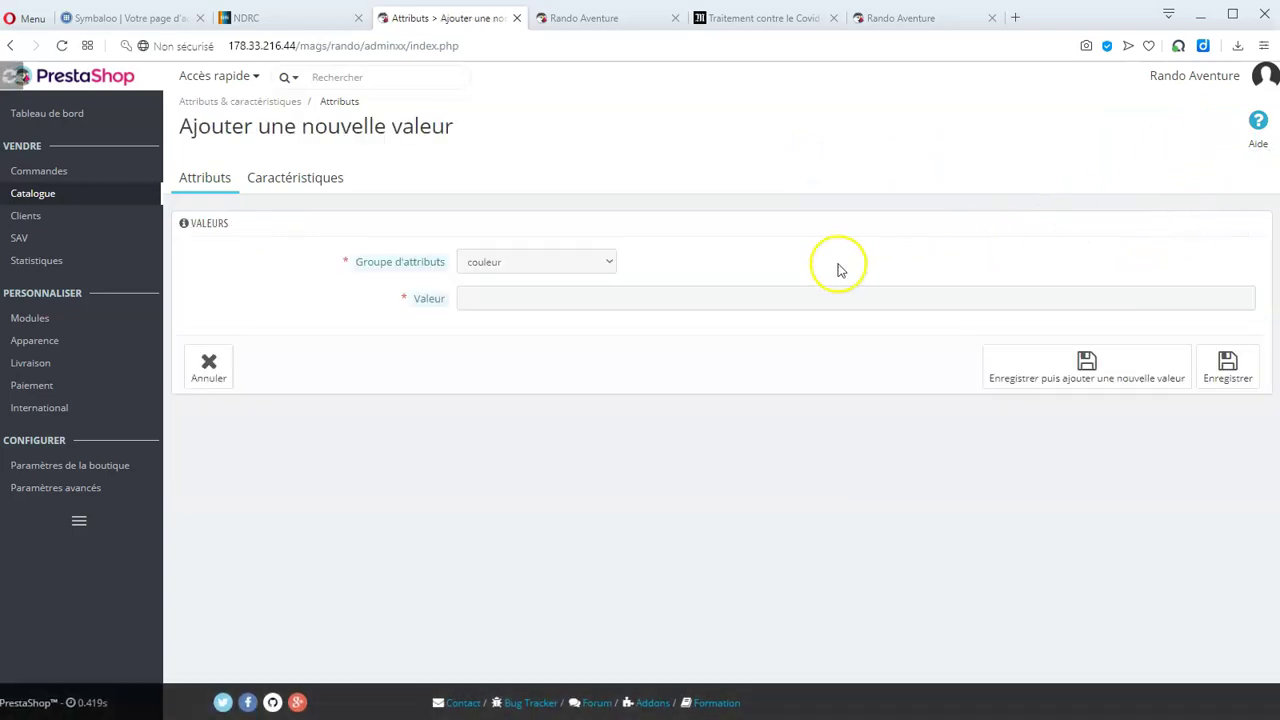
left_click(610, 289)
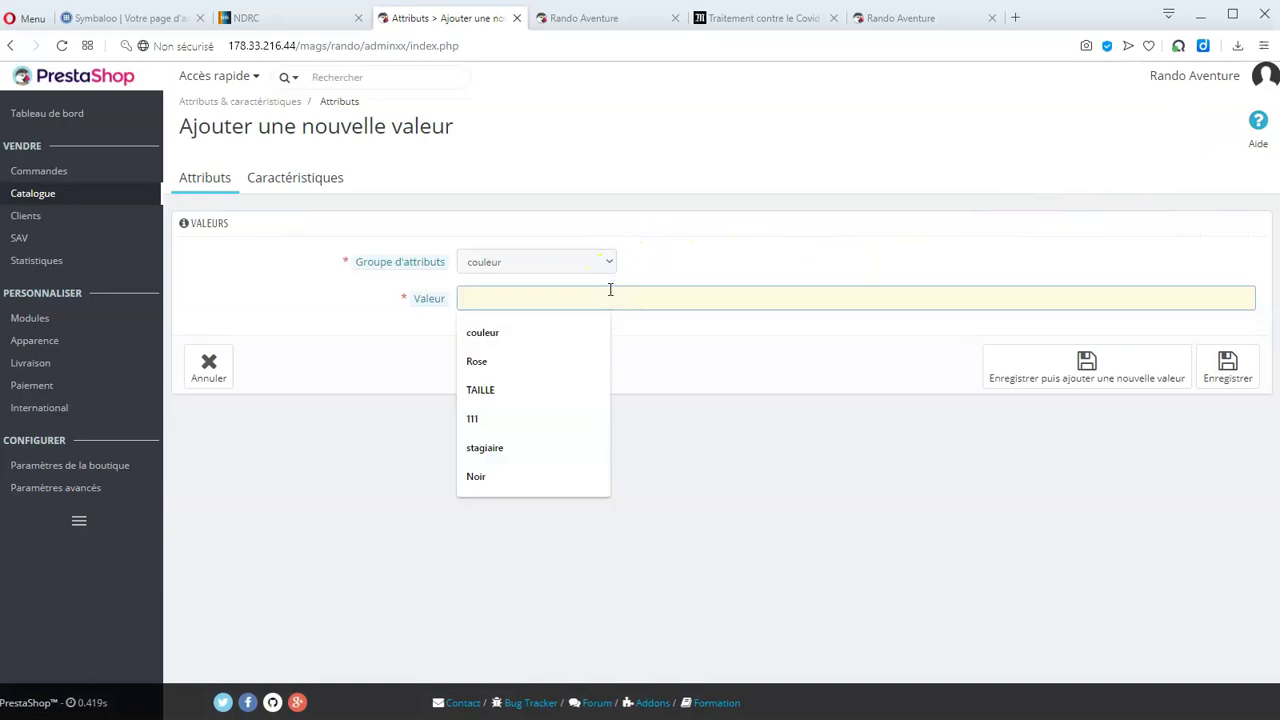
type("Jaune")
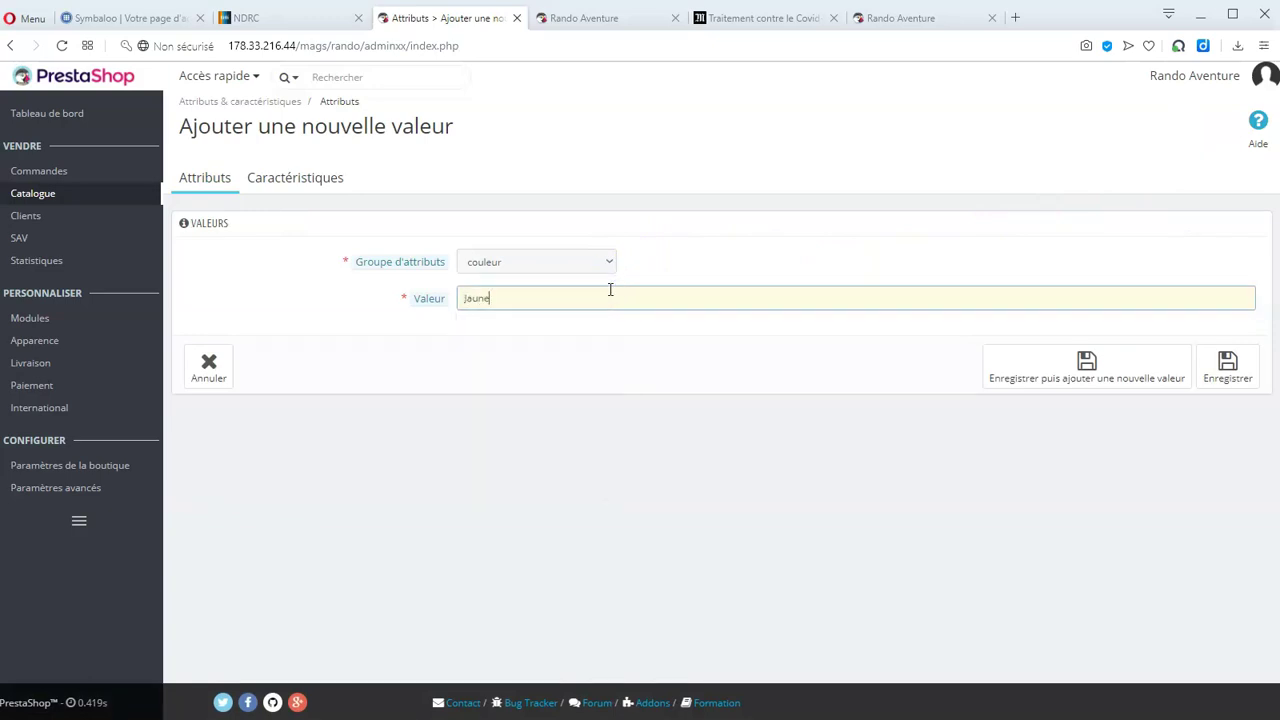
left_click(1240, 362)
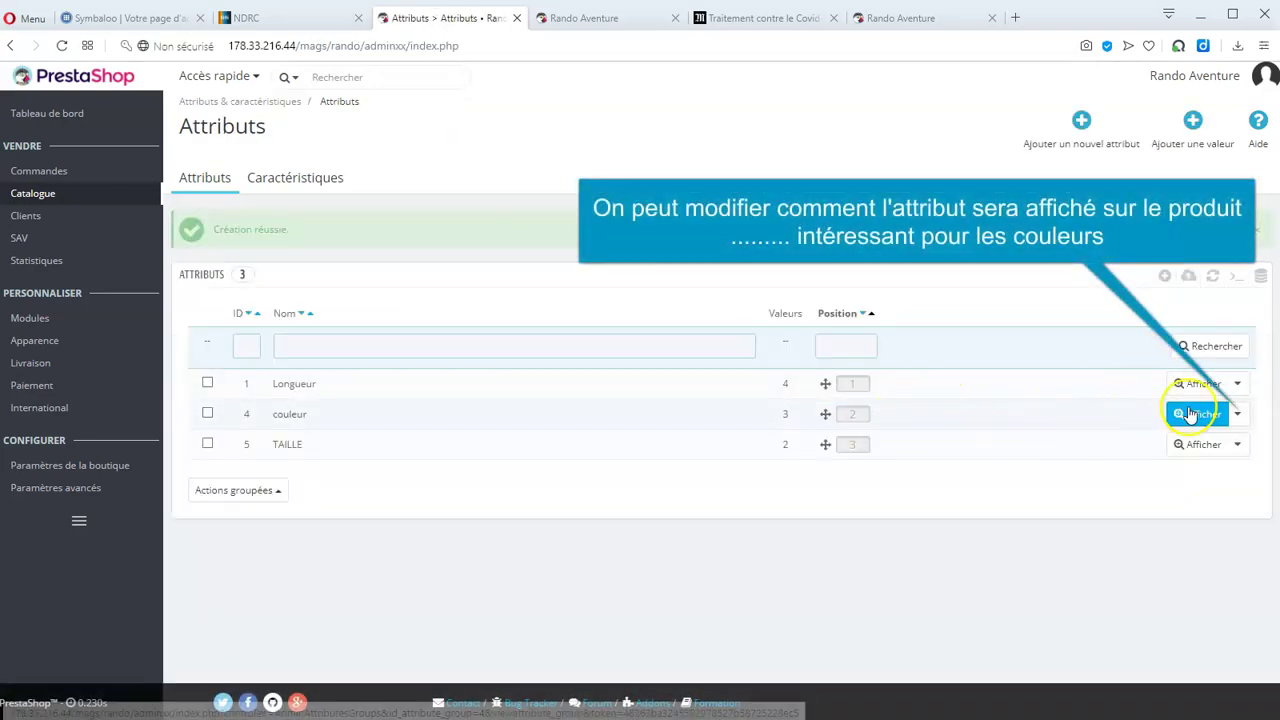
Set the attribute type of couleur to Couleur ou texture and save the attribute.
left_click(1237, 414)
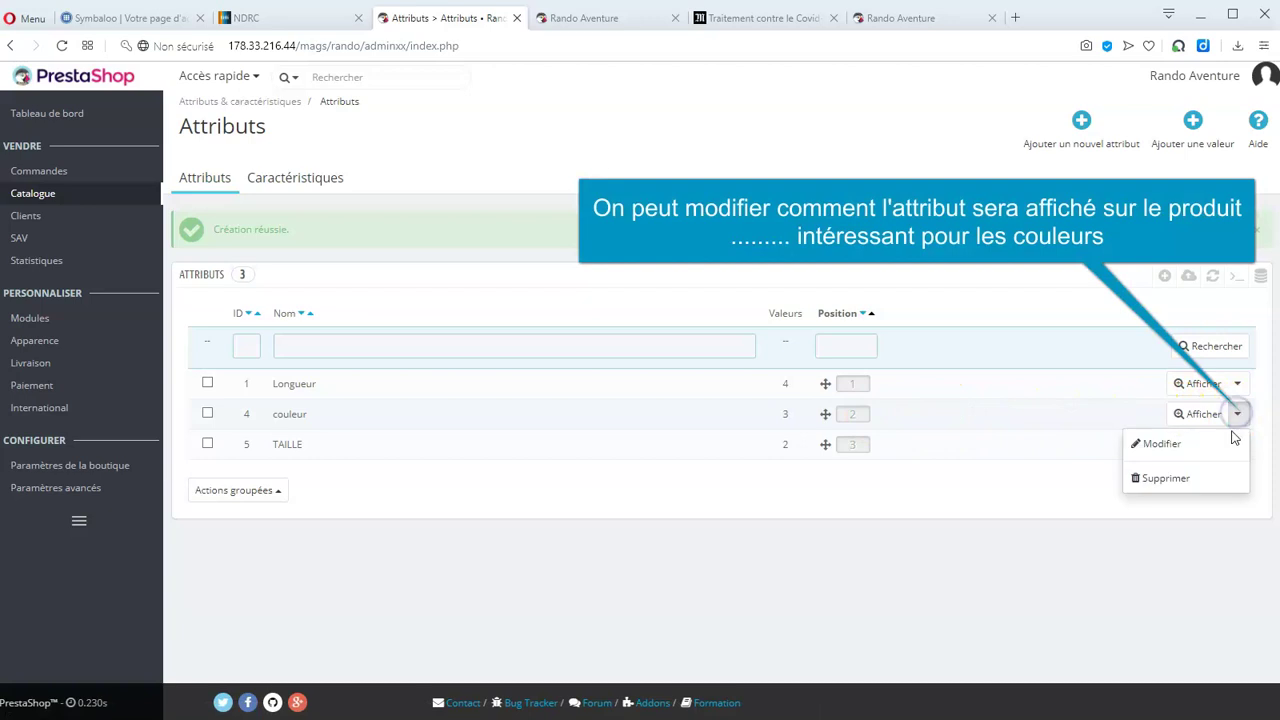
left_click(1233, 443)
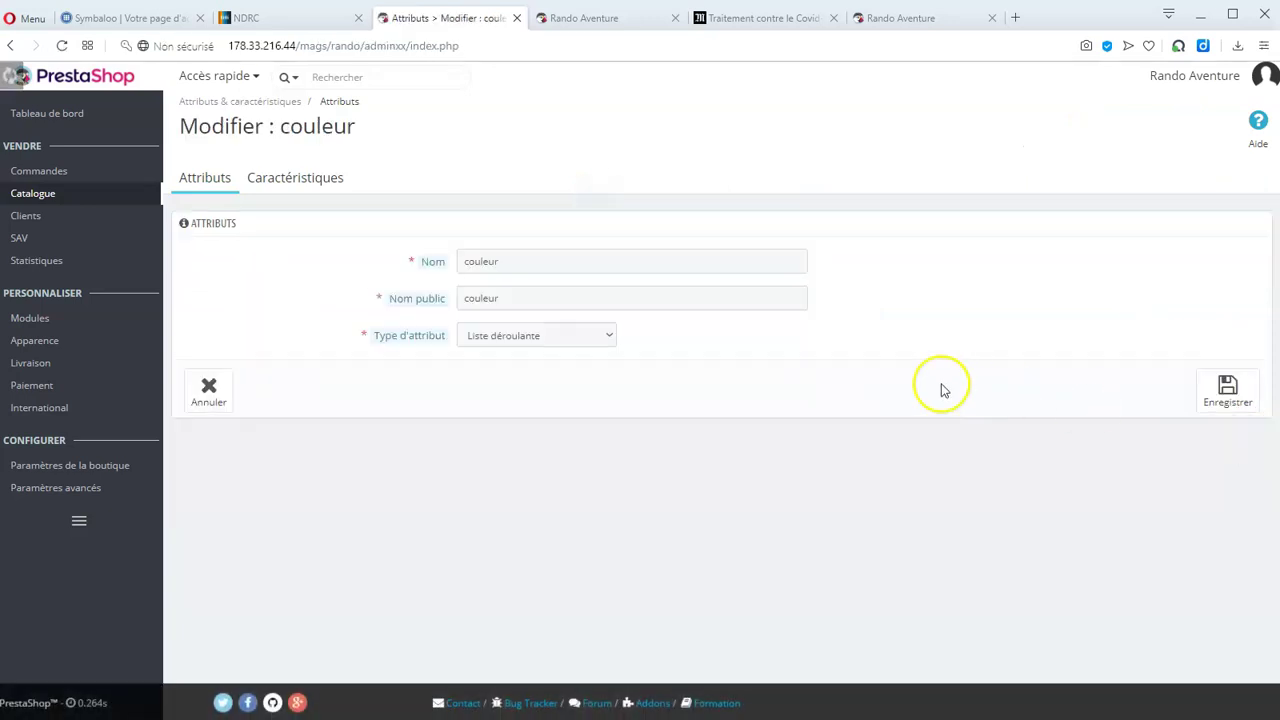
left_click(606, 338)
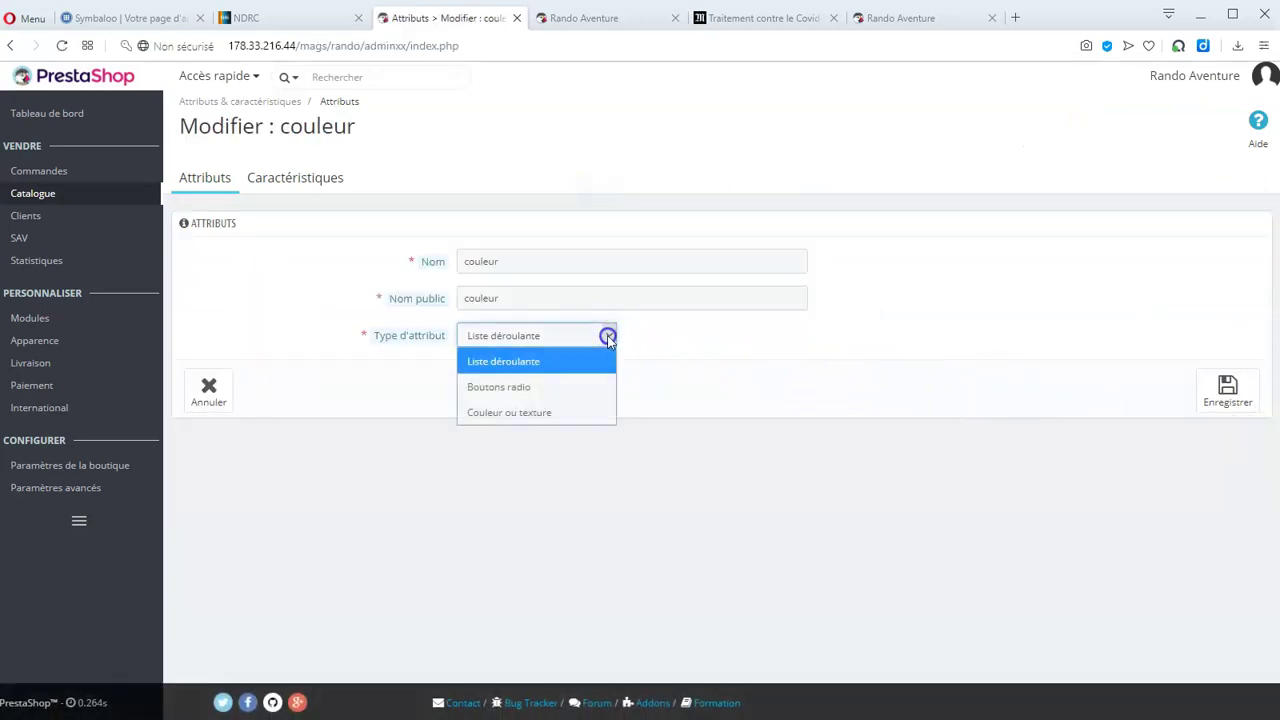
left_click(581, 413)
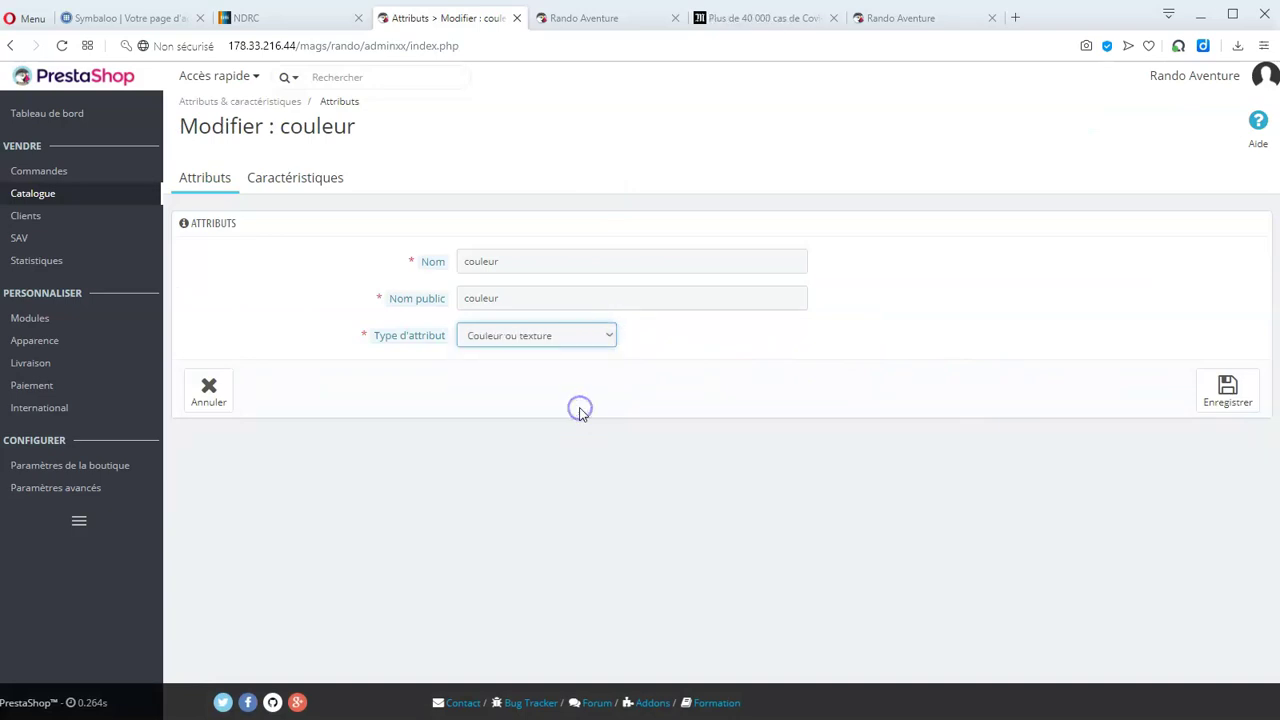
left_click(1208, 398)
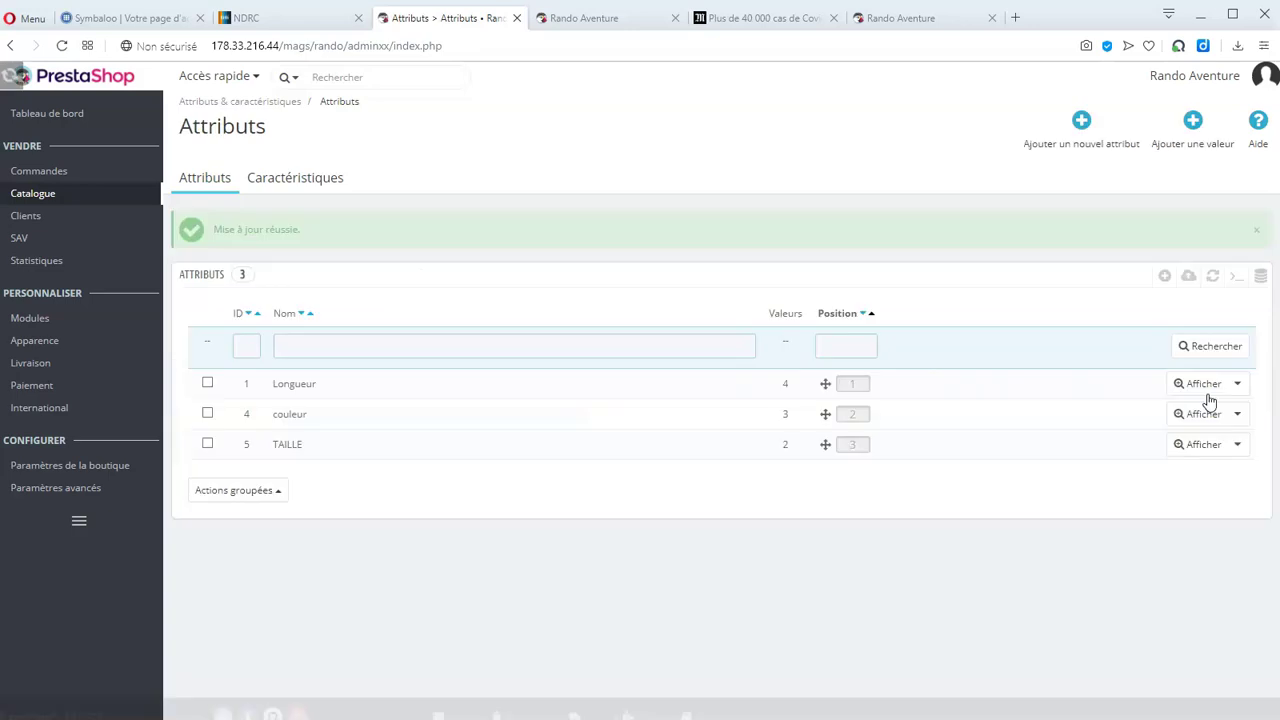
Assign a bright pink colour to the value Rose of the couleur attribute and save it.
left_click(1197, 416)
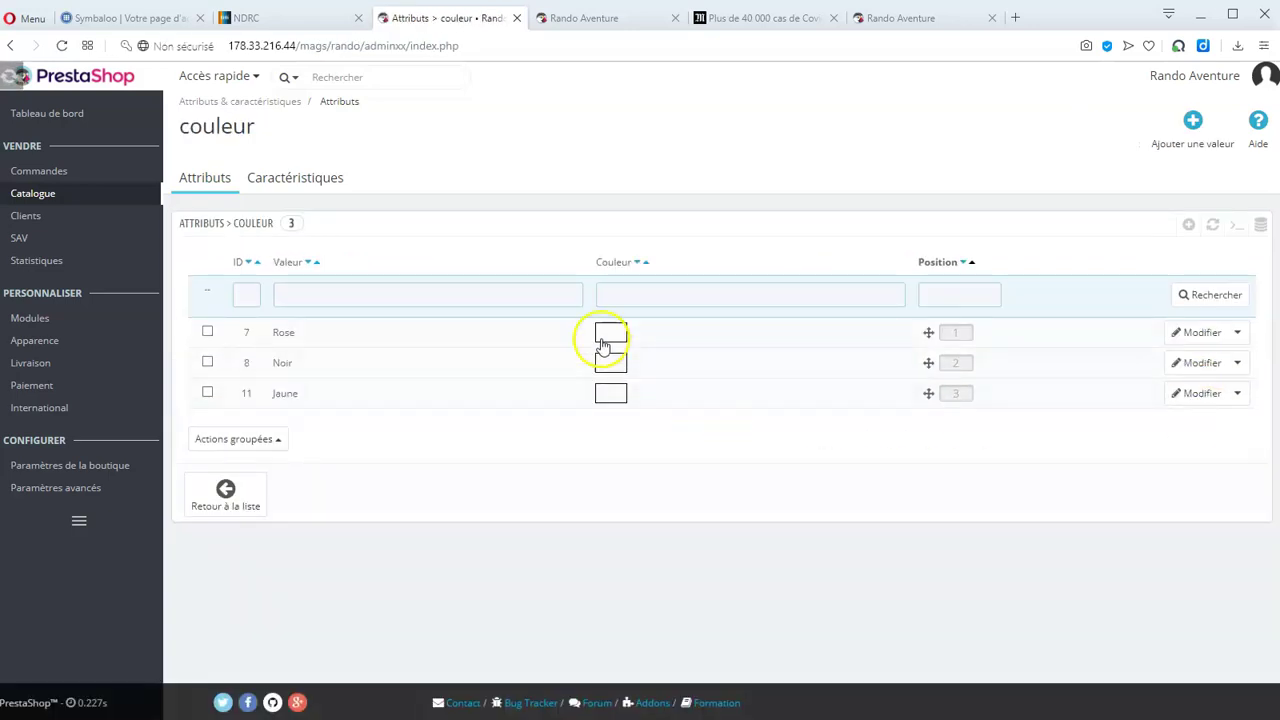
left_click(604, 336)
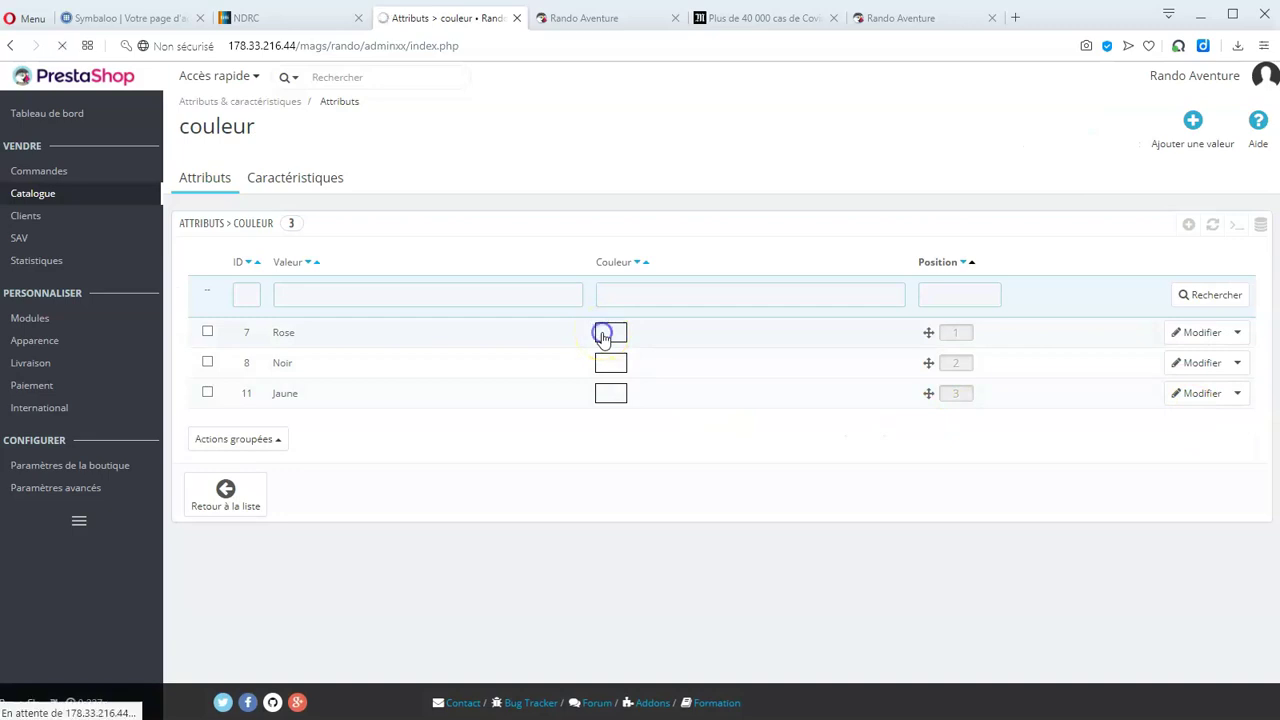
left_click(576, 336)
left_click_drag(660, 391, 706, 393)
left_click(1225, 500)
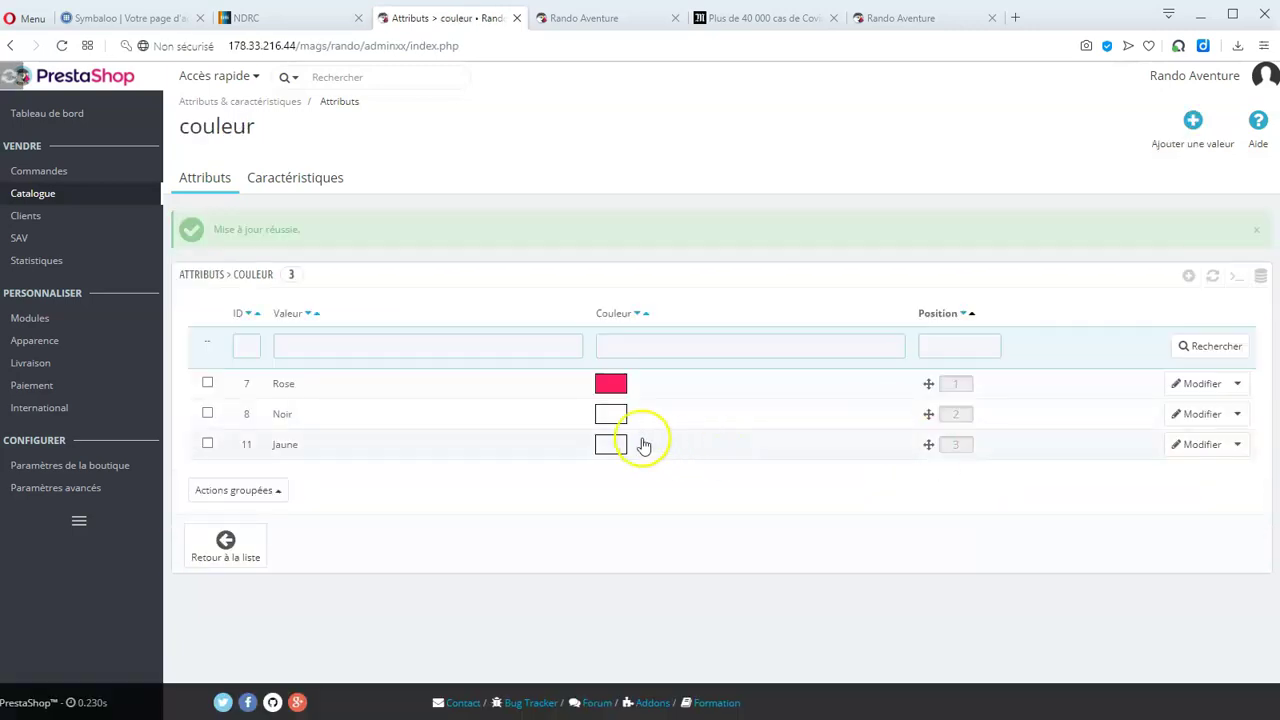
Assign a yellow colour to the value Jaune of the couleur attribute and save it.
left_click(615, 443)
left_click(573, 335)
left_click(594, 371)
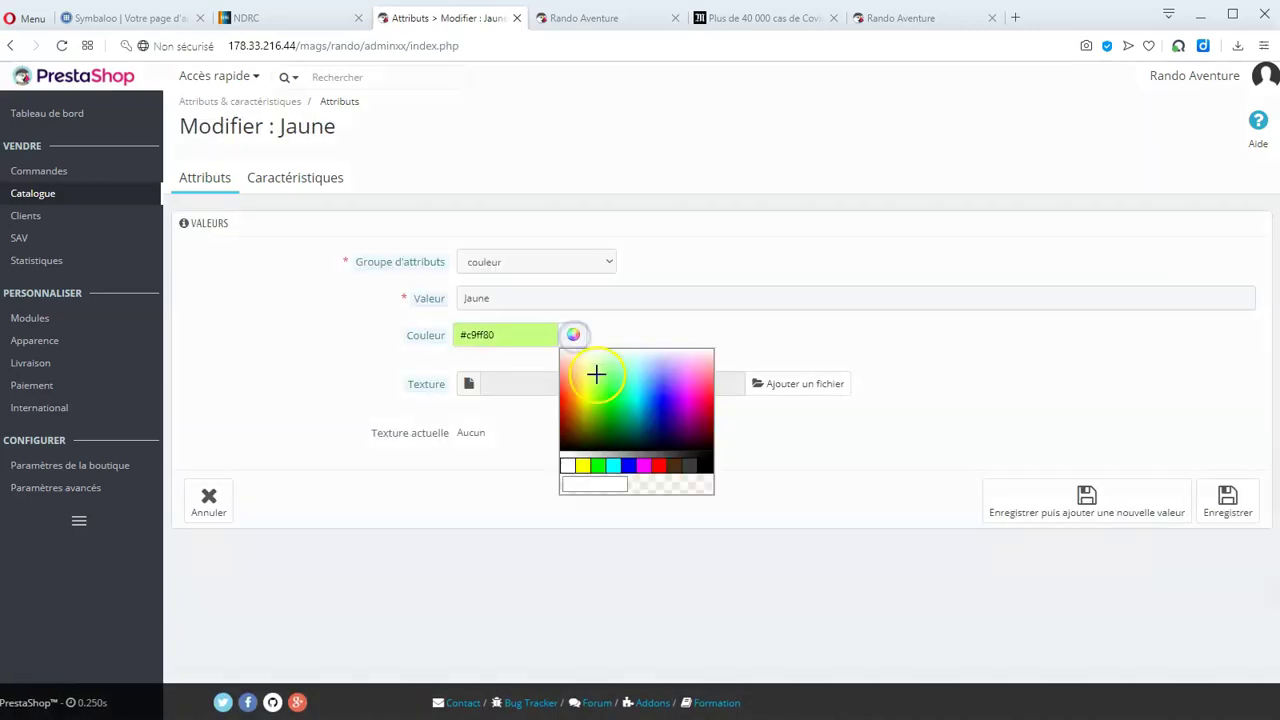
left_click(1227, 500)
Assign black to the value Noir of the couleur attribute and save it.
left_click(614, 411)
left_click(574, 335)
left_click(697, 441)
left_click(1227, 500)
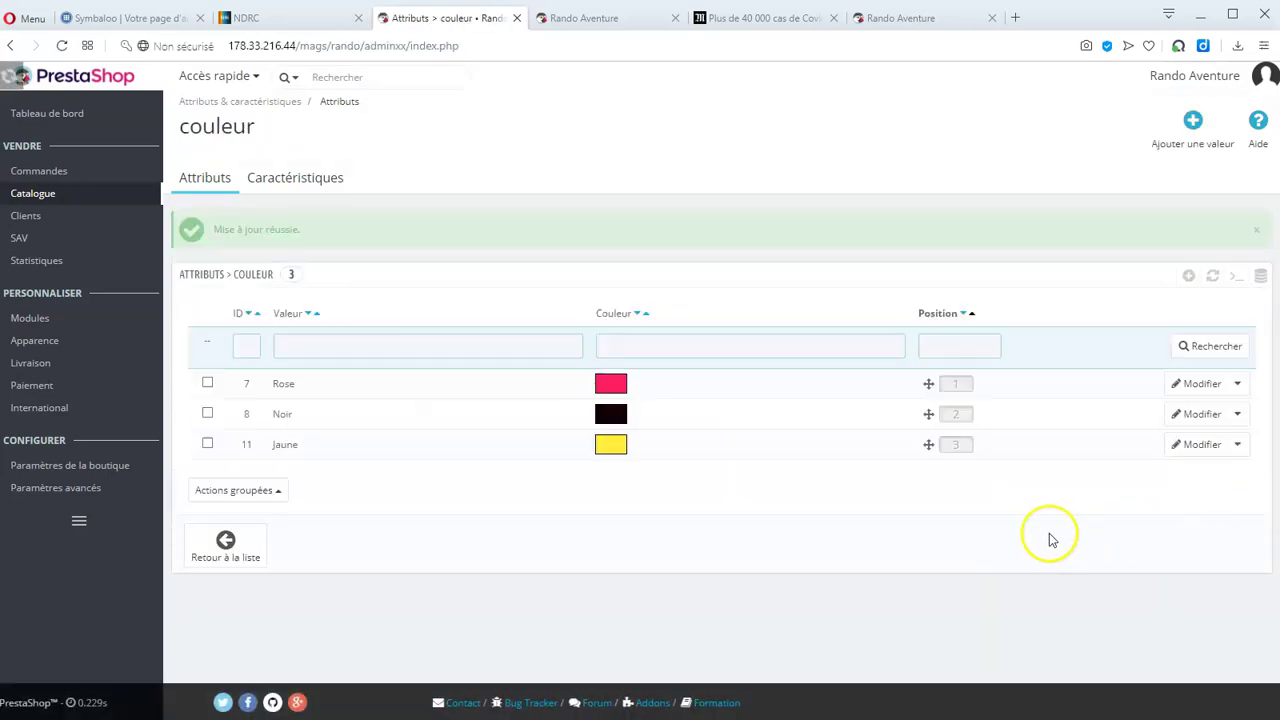
Open Katana - Jaune from the catalogue's product list and change it to Produit avec déclinaisons.
mouse_move(97, 193)
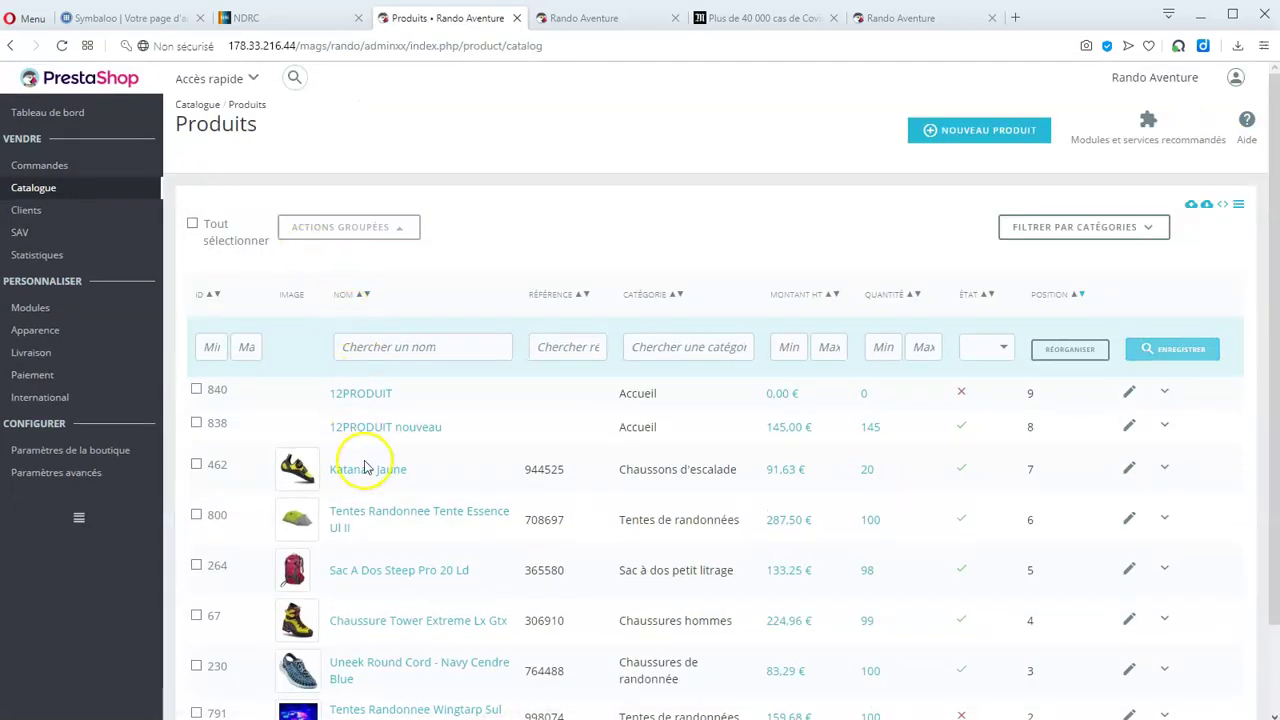
left_click(362, 470)
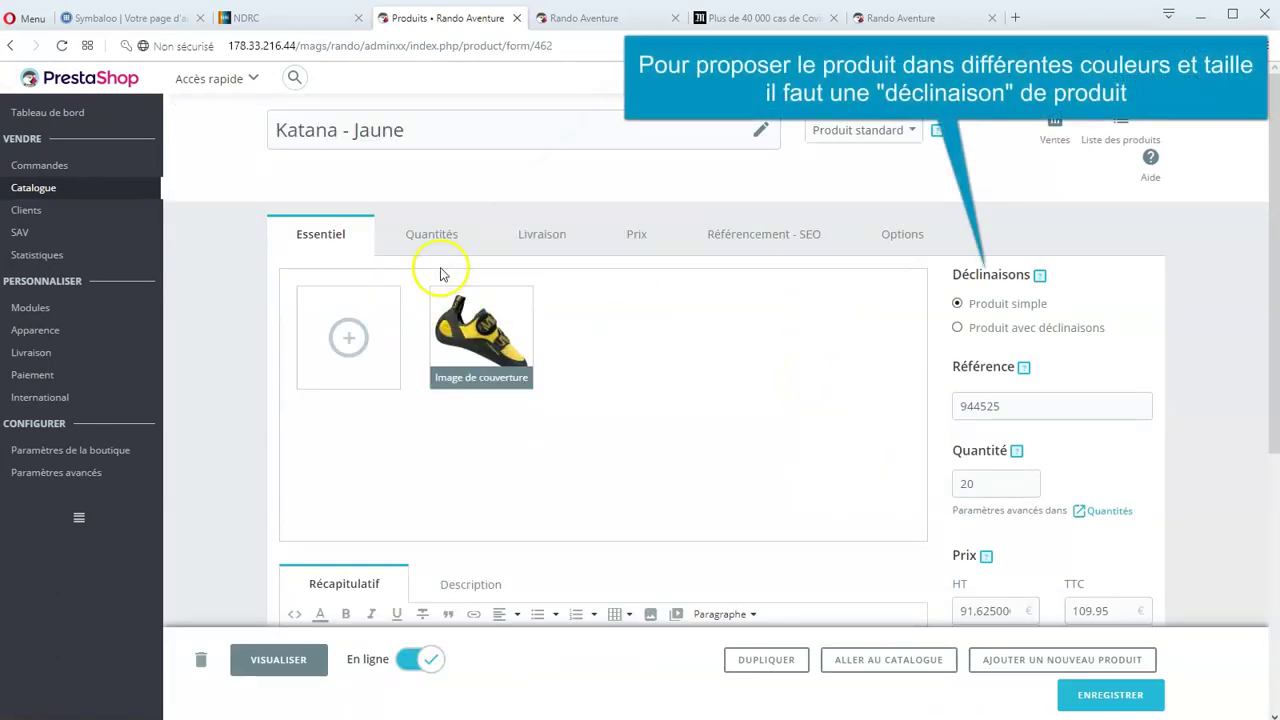
left_click(1083, 330)
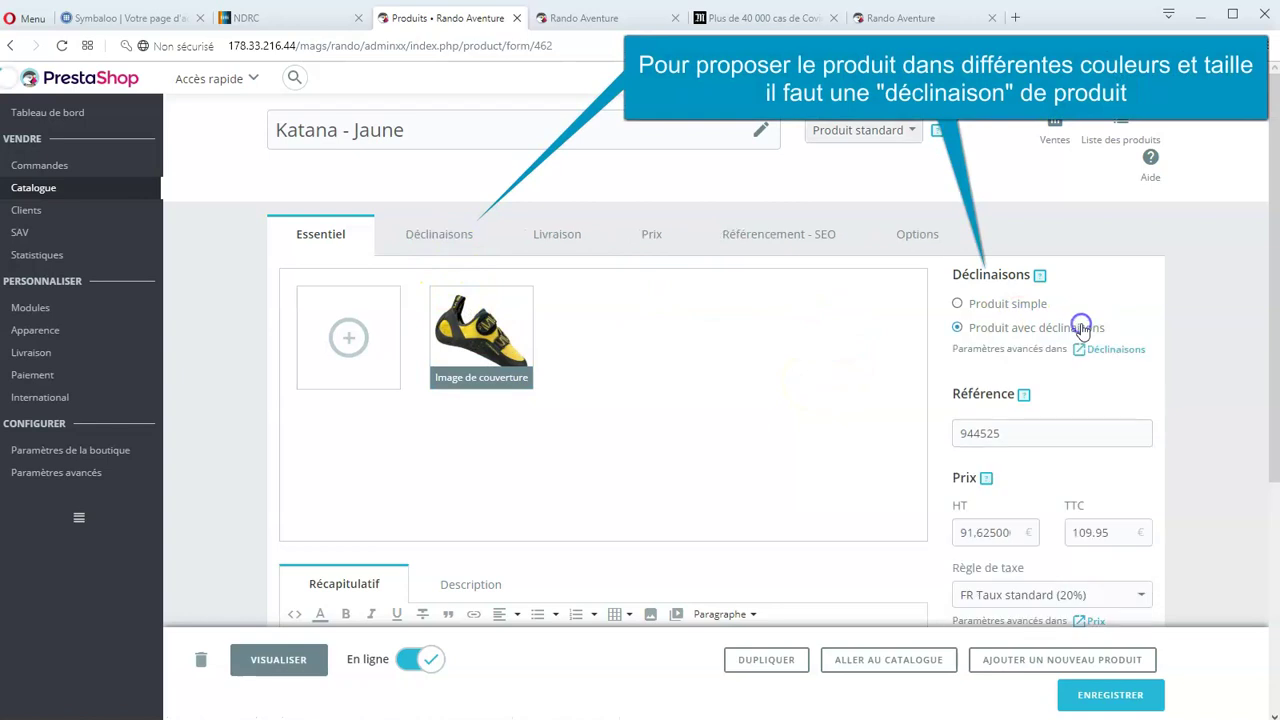
Generate the product's combinations from the colours Jaune, Noir and Rose and the sizes 111 and 222.
left_click(447, 236)
scroll(563, 397, "down", 2)
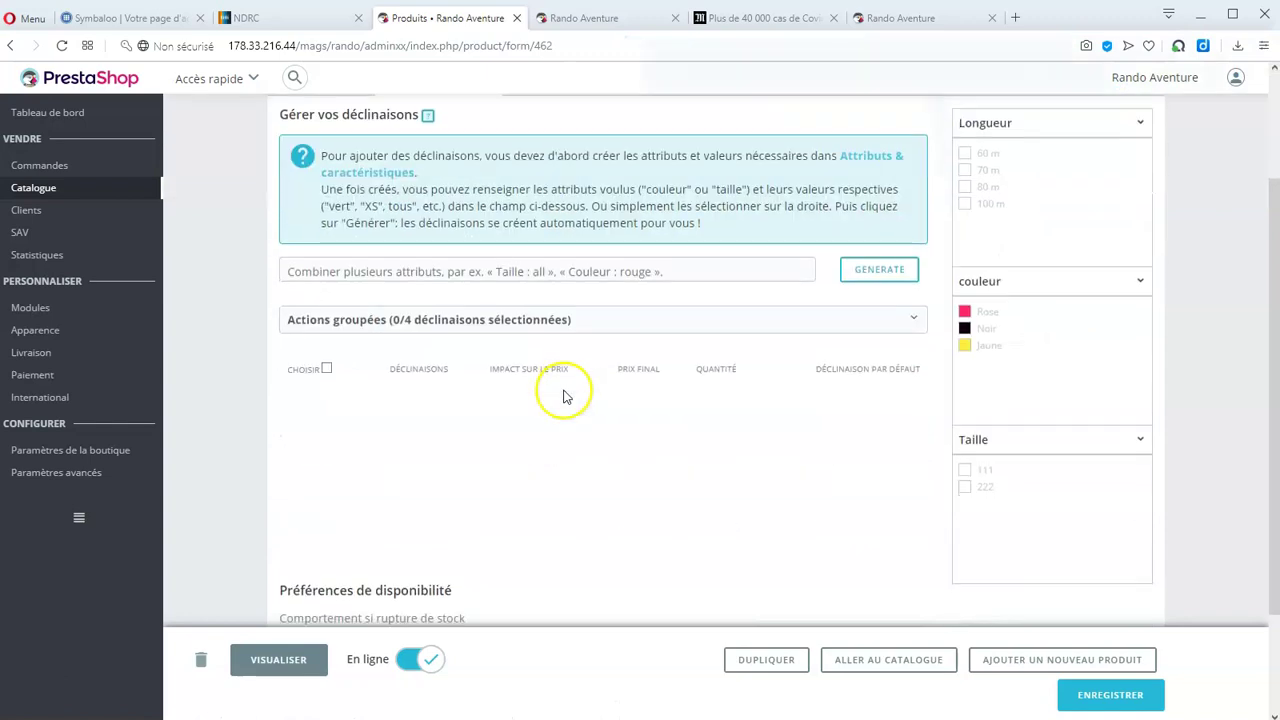
left_click(964, 347)
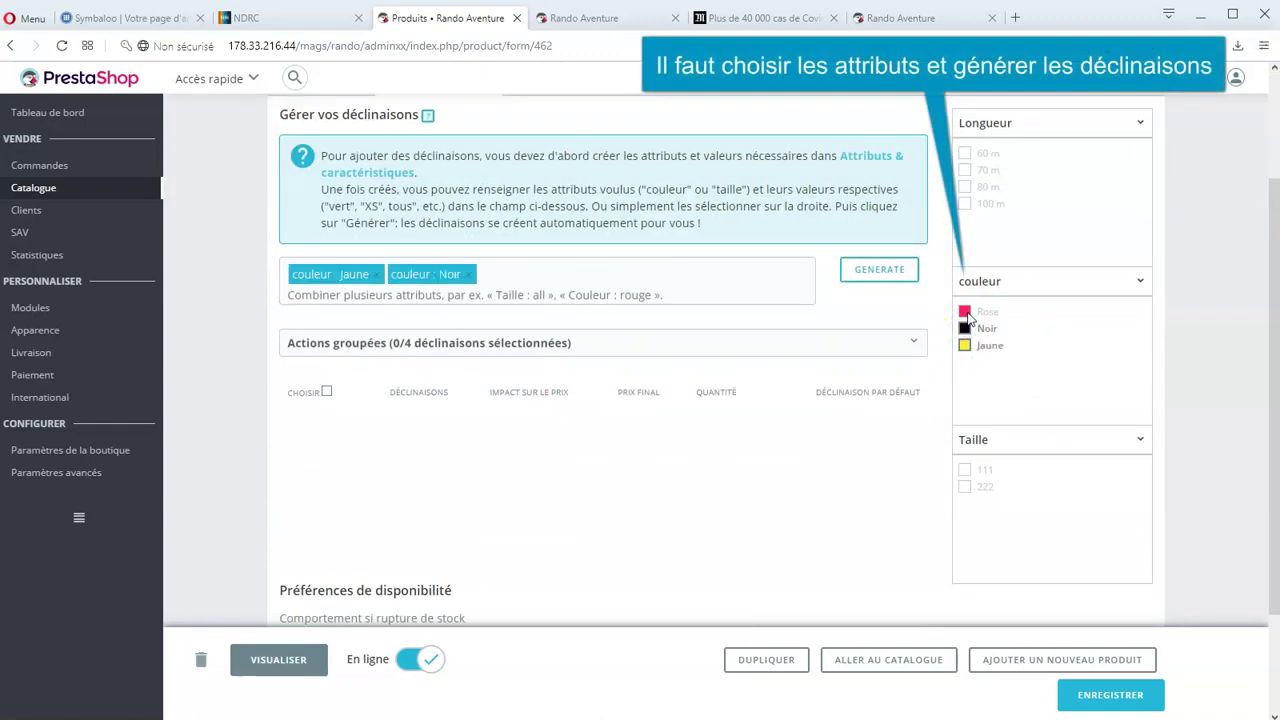
left_click(965, 470)
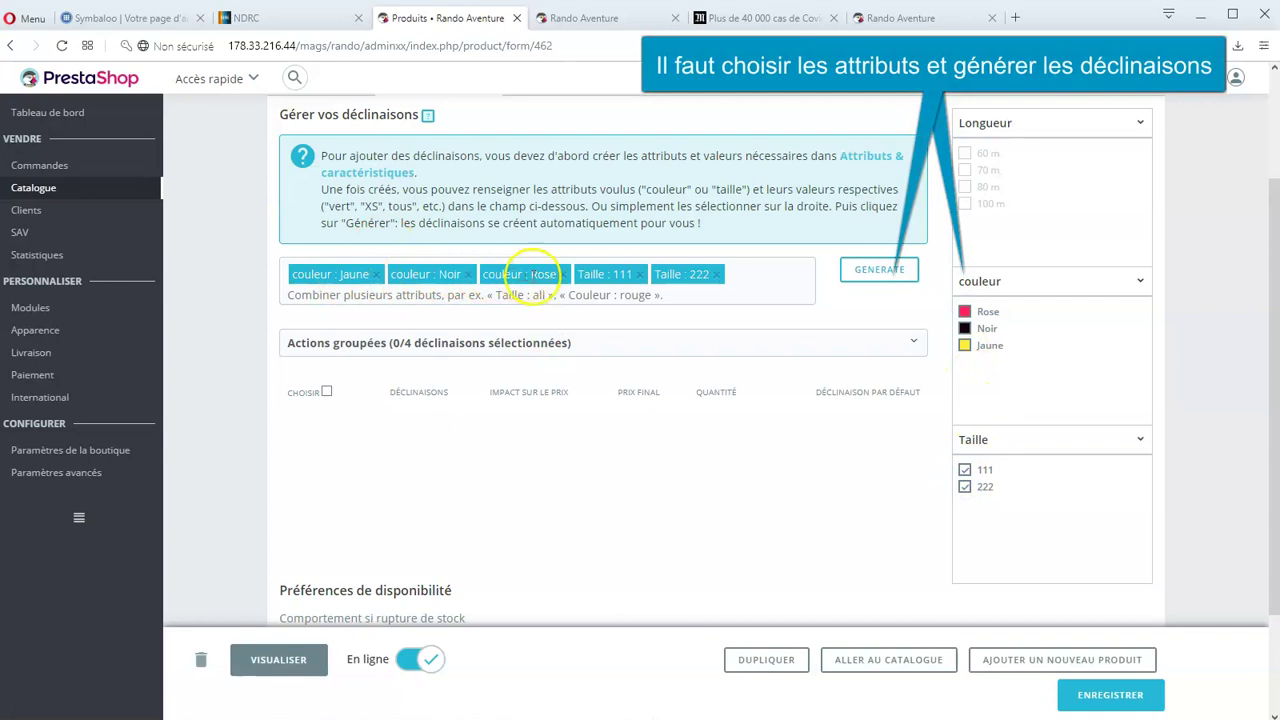
left_click(904, 276)
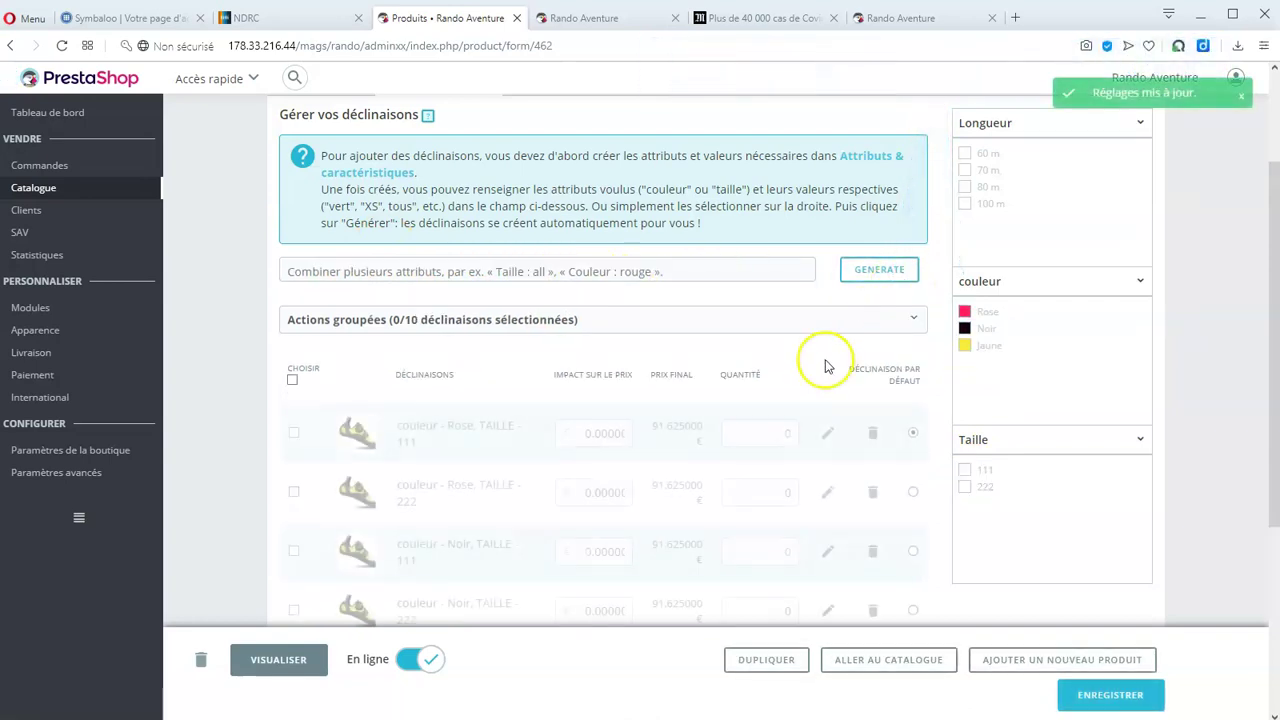
Set the quantity of all the combinations to 10 with one grouped action and save the product.
scroll(825, 367, "down", 3)
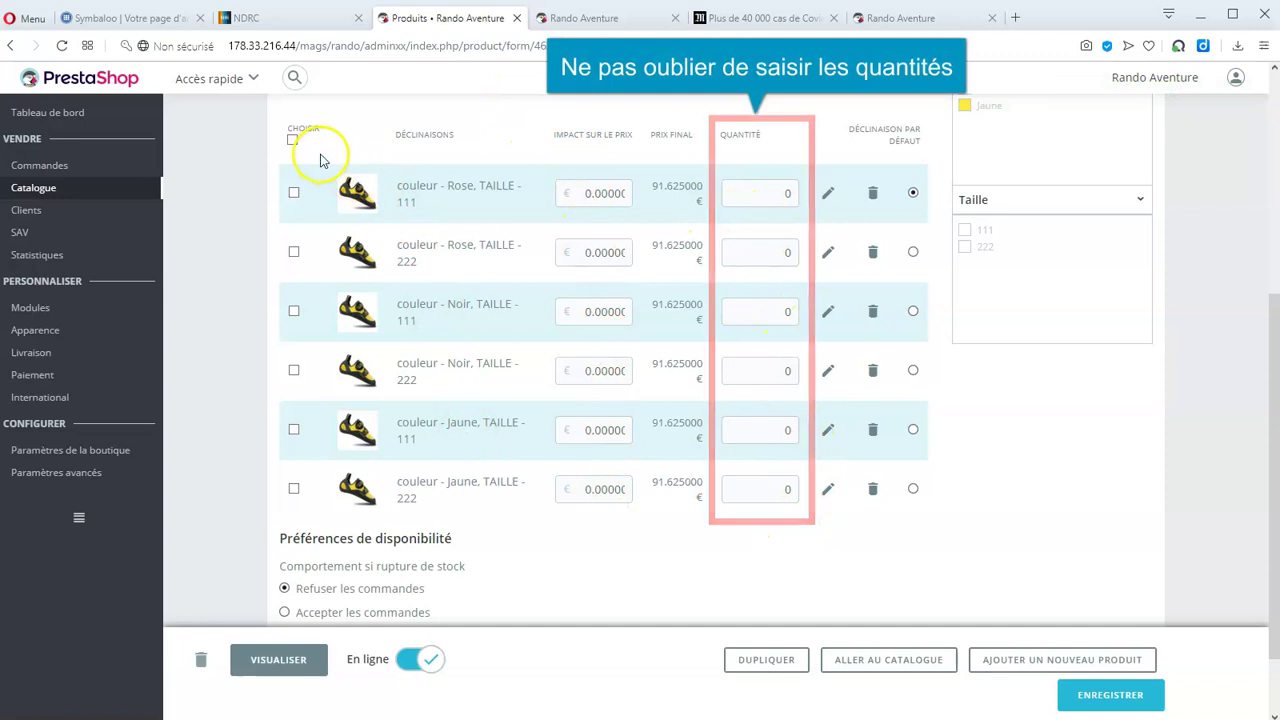
left_click(293, 141)
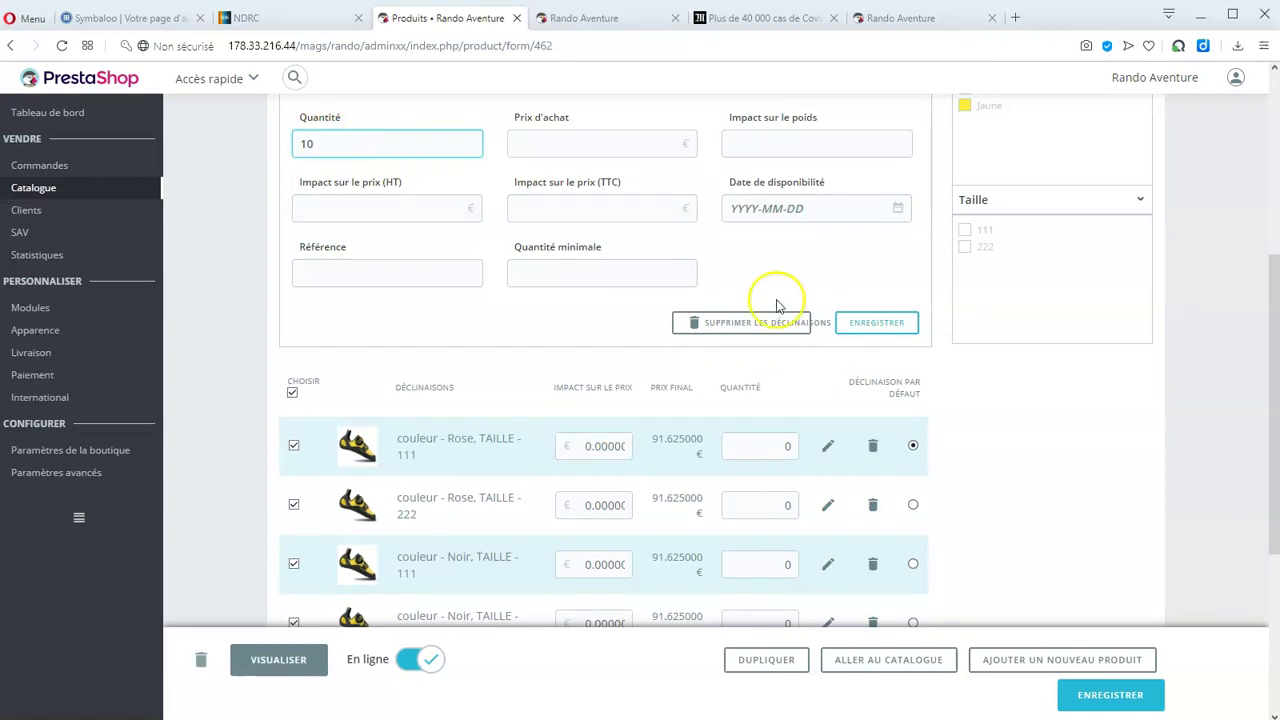
left_click(855, 322)
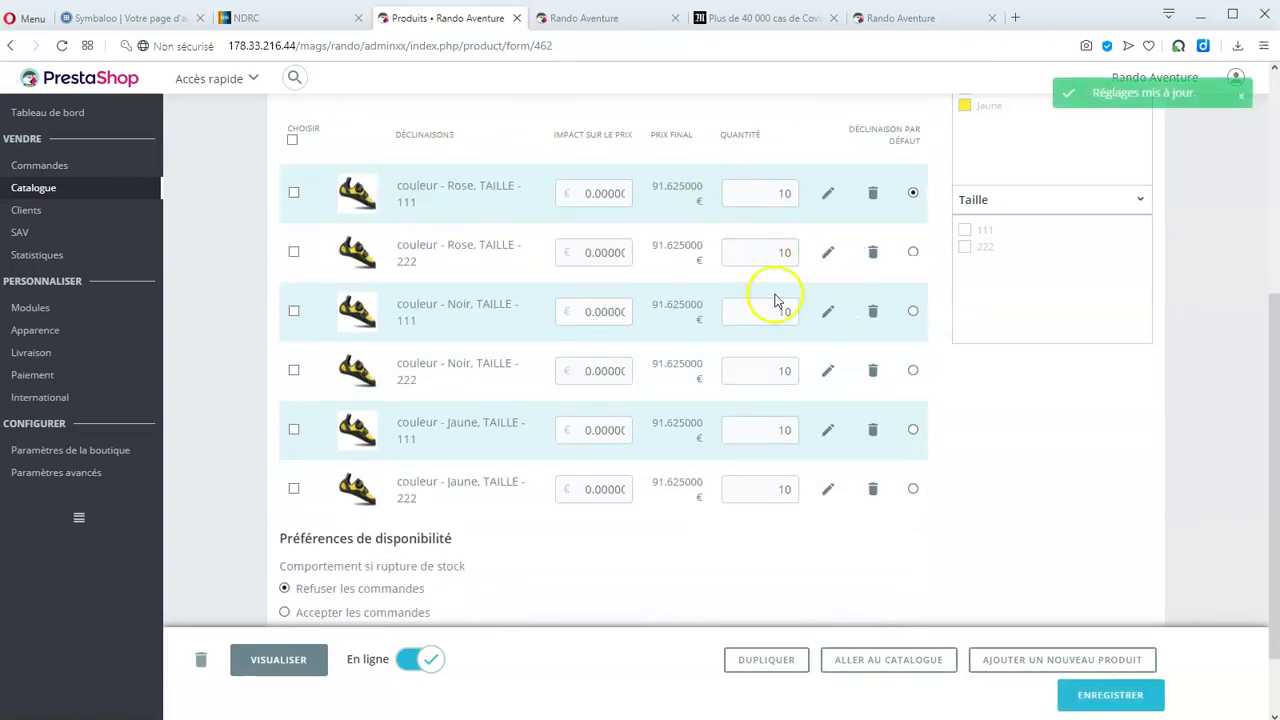
scroll(990, 495, "down", 1)
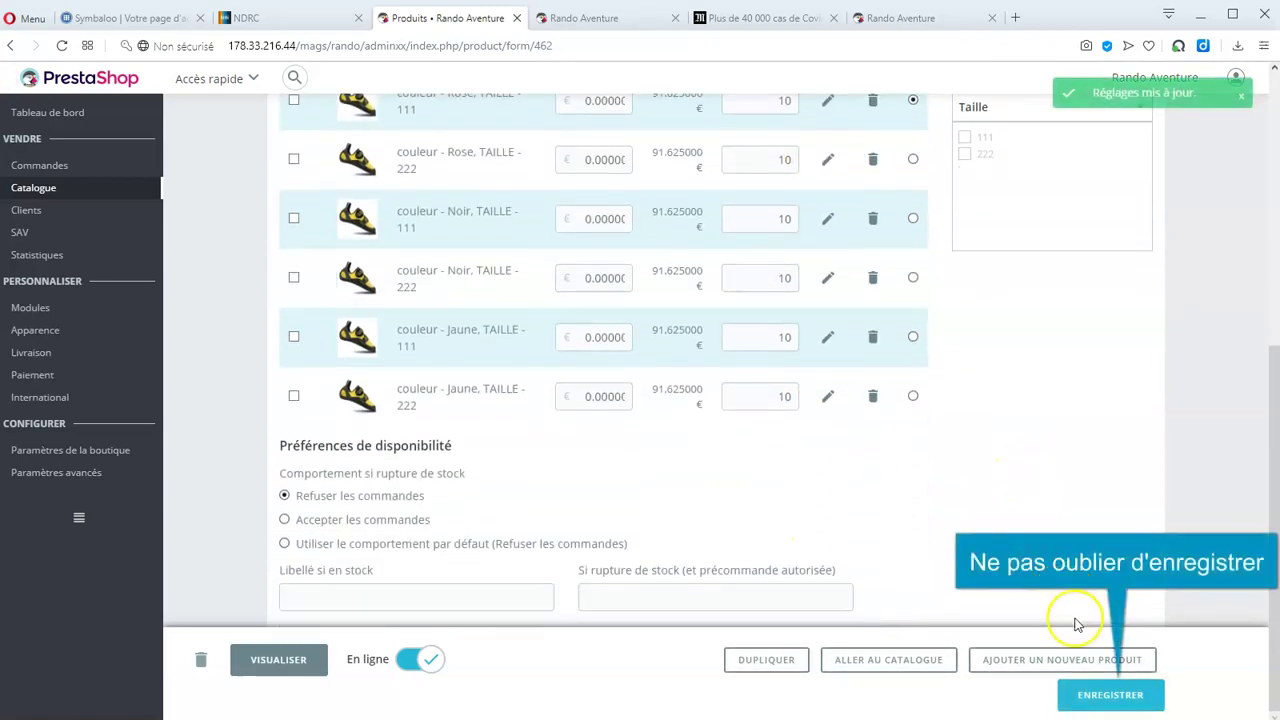
left_click(1112, 696)
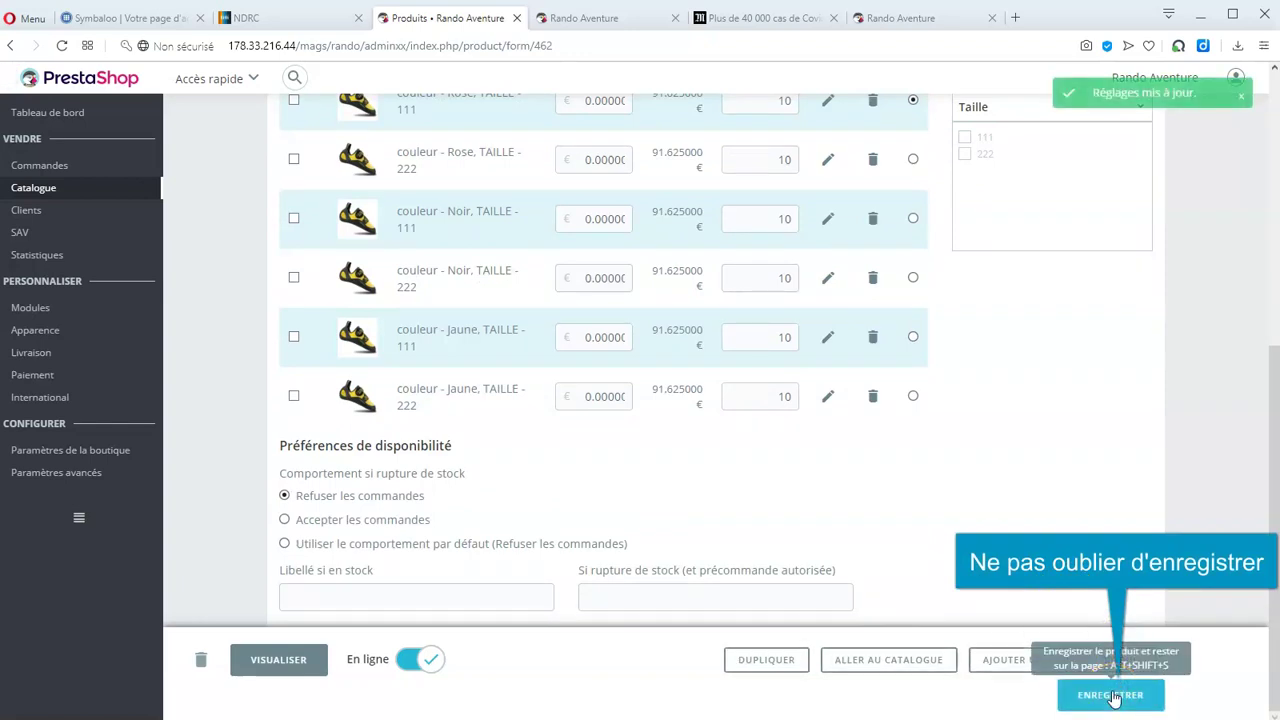
Refresh the storefront, open Katana - Jaune and try its attribute choices, ending on size 222 and colour Jaune.
left_click(60, 47)
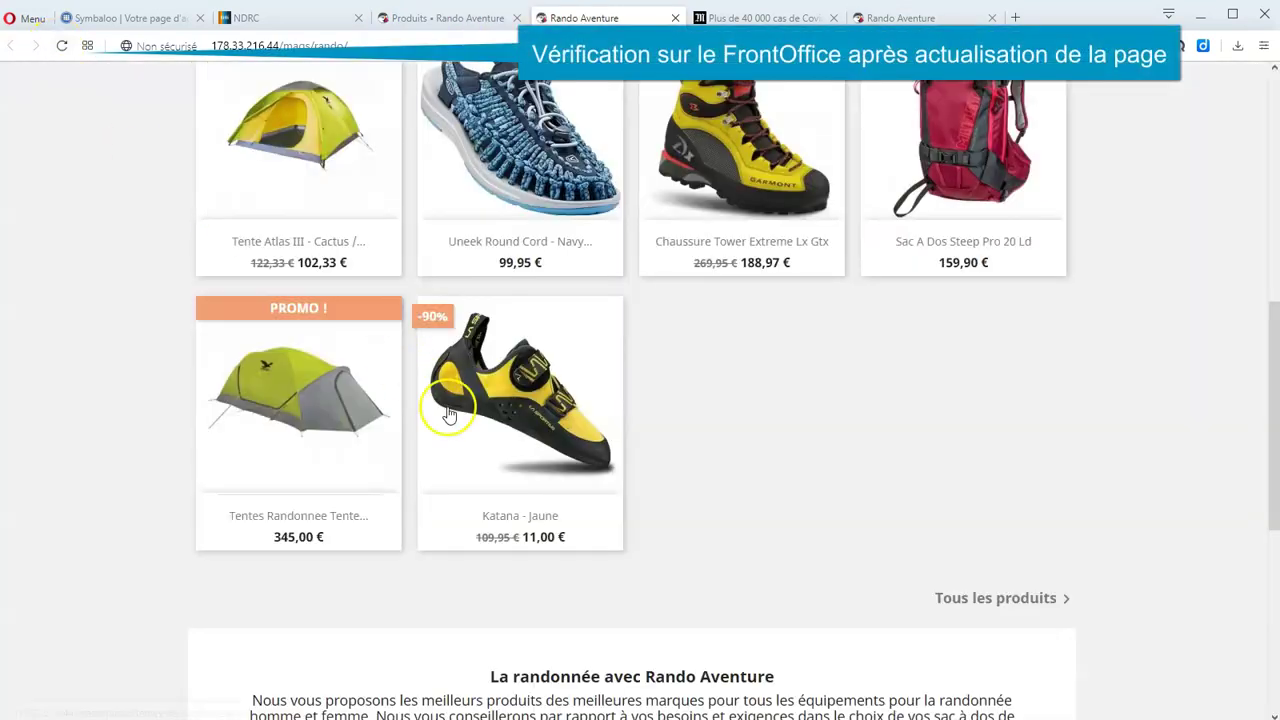
left_click(492, 478)
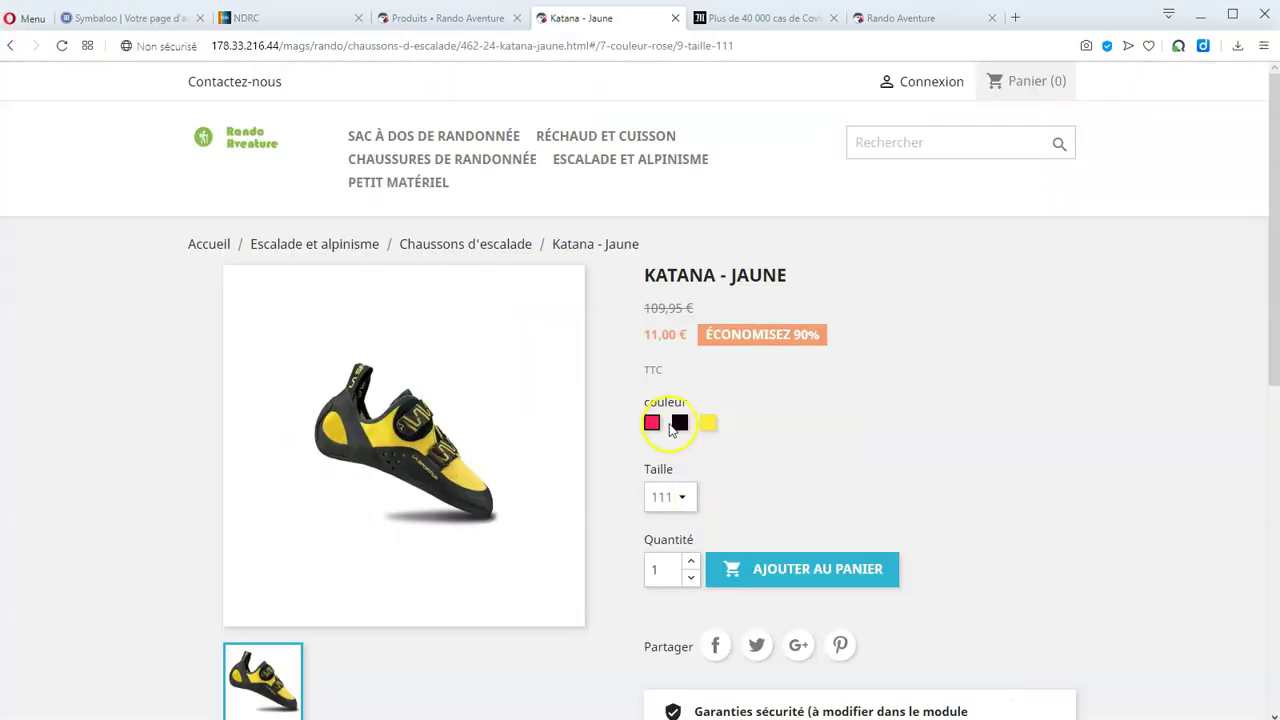
left_click(678, 424)
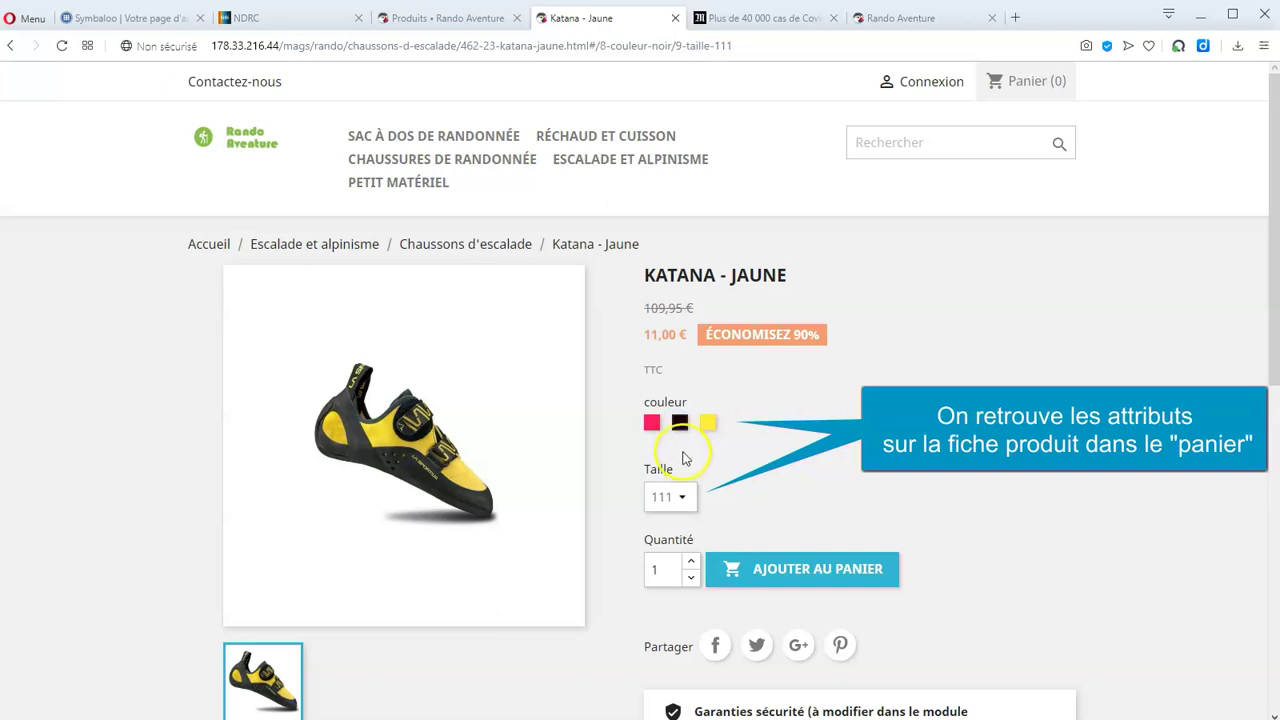
left_click(690, 498)
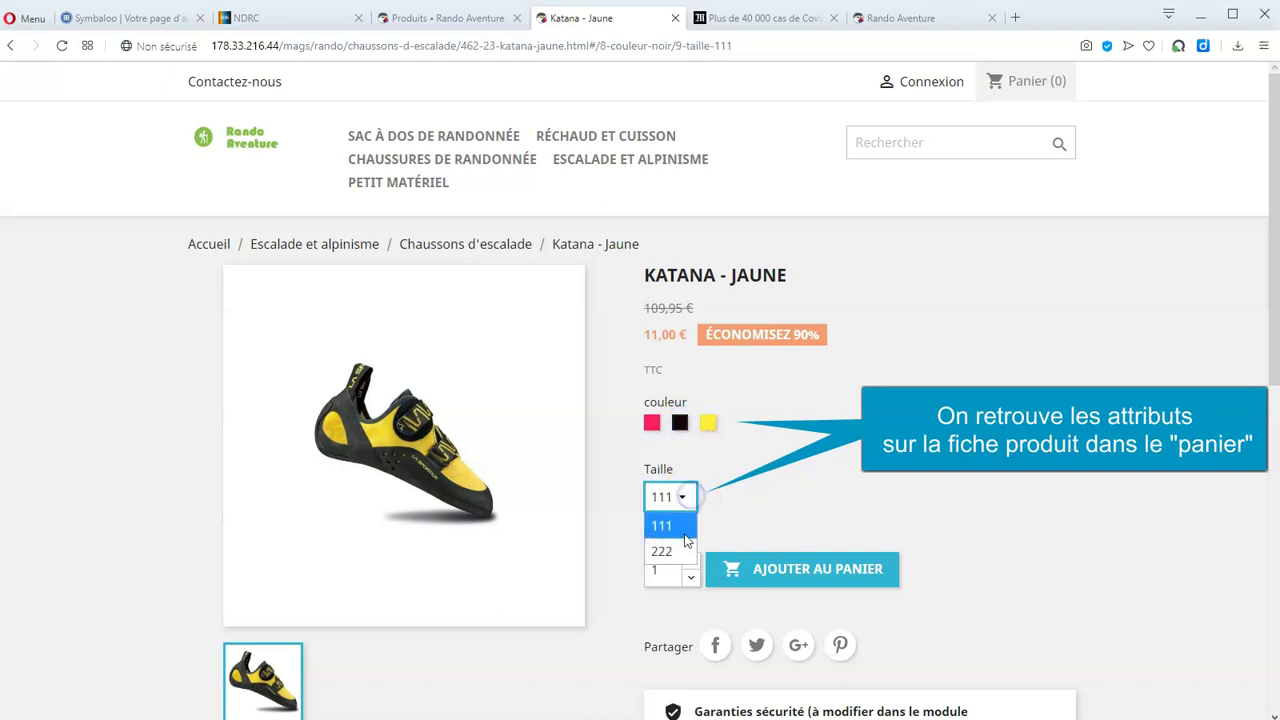
left_click(680, 547)
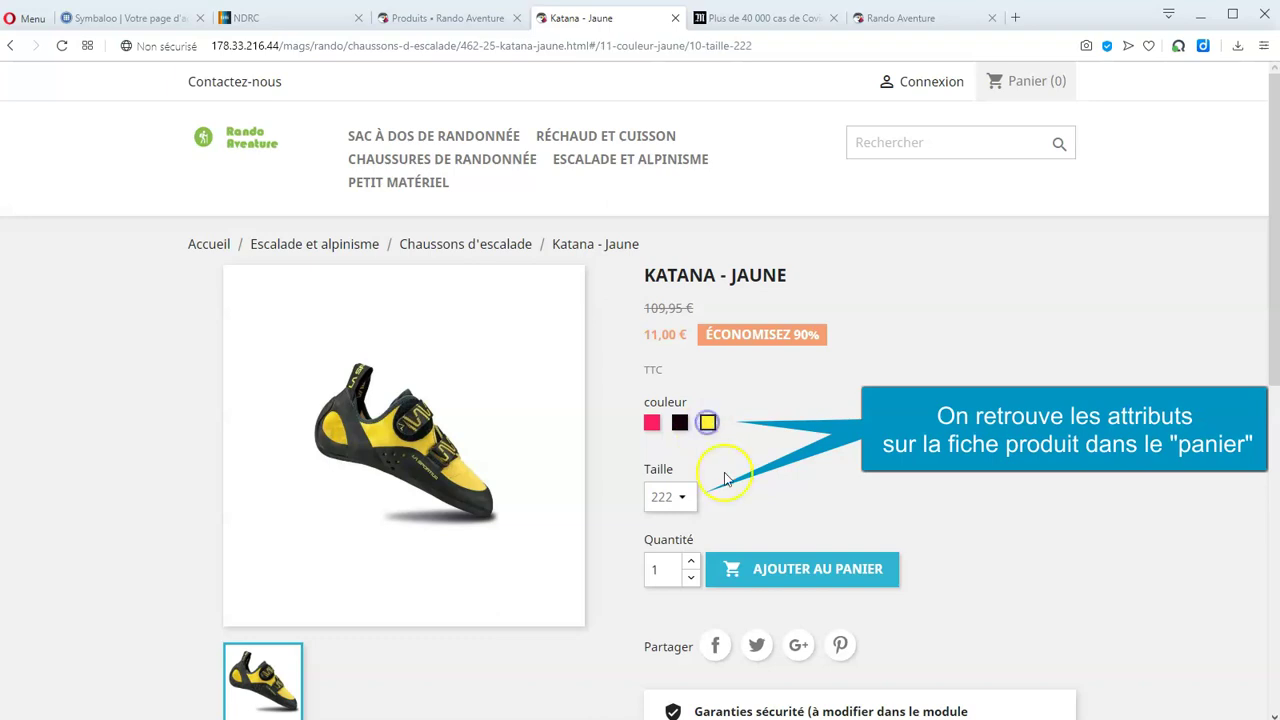
Add the chosen Katana - Jaune variant to the cart, review its attributes in the cart, and close that page.
left_click(768, 570)
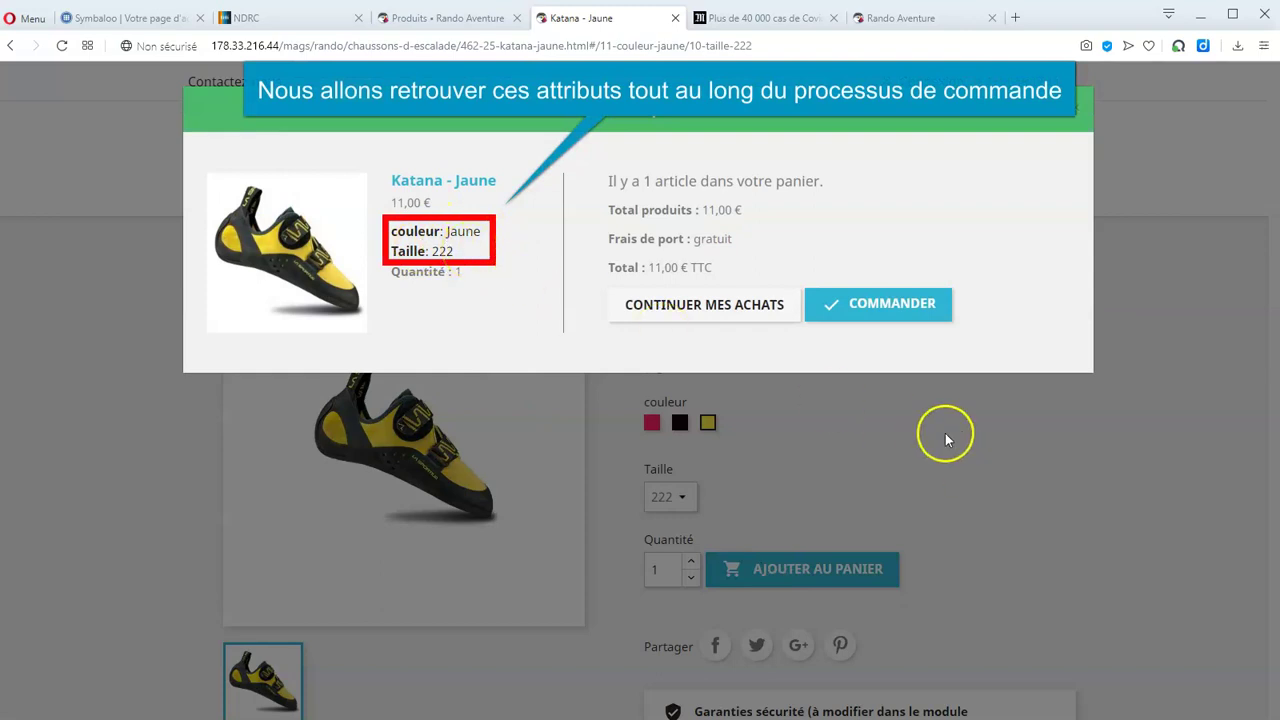
left_click(922, 312)
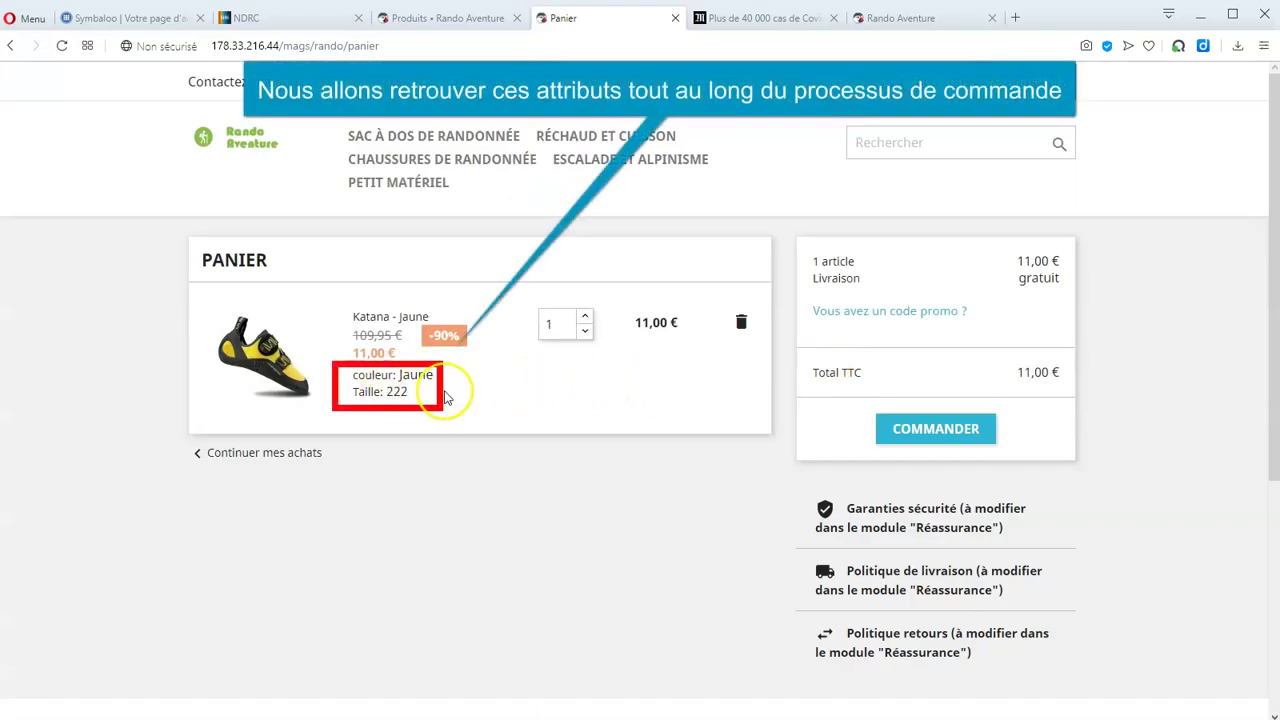
left_click(675, 18)
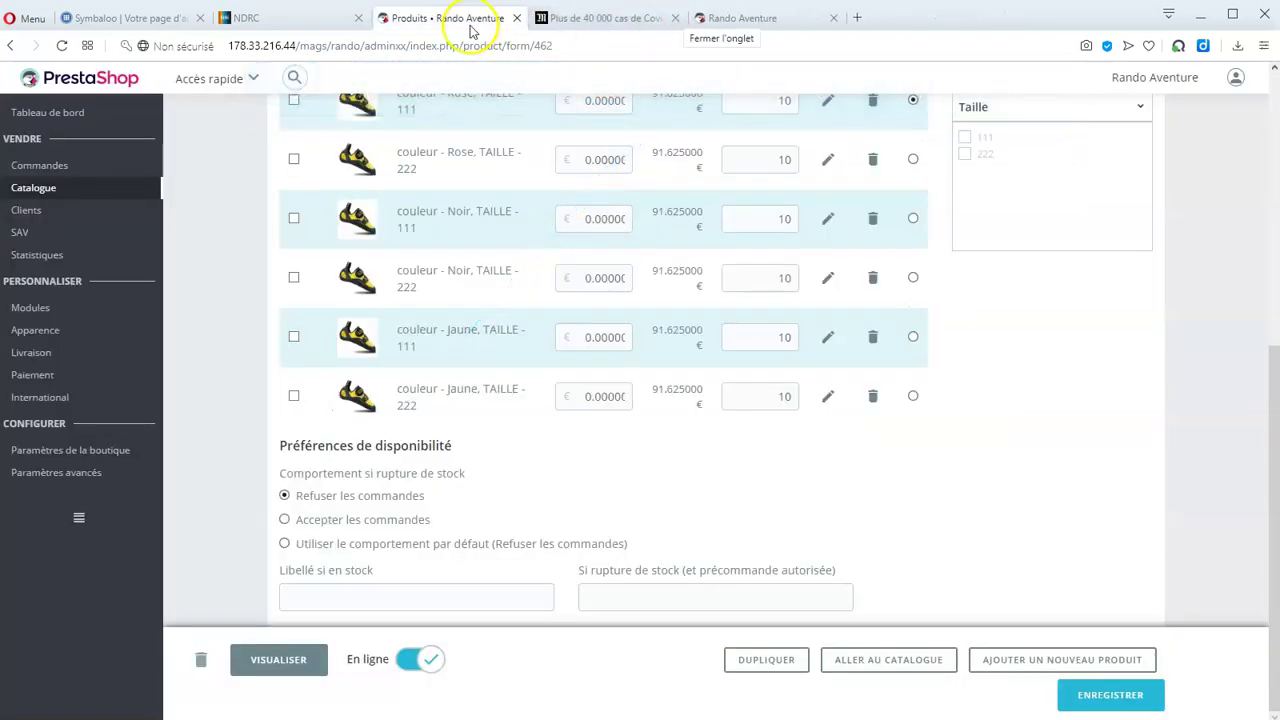
Close the news page and examine the popular products on the storefront home page.
left_click(805, 28)
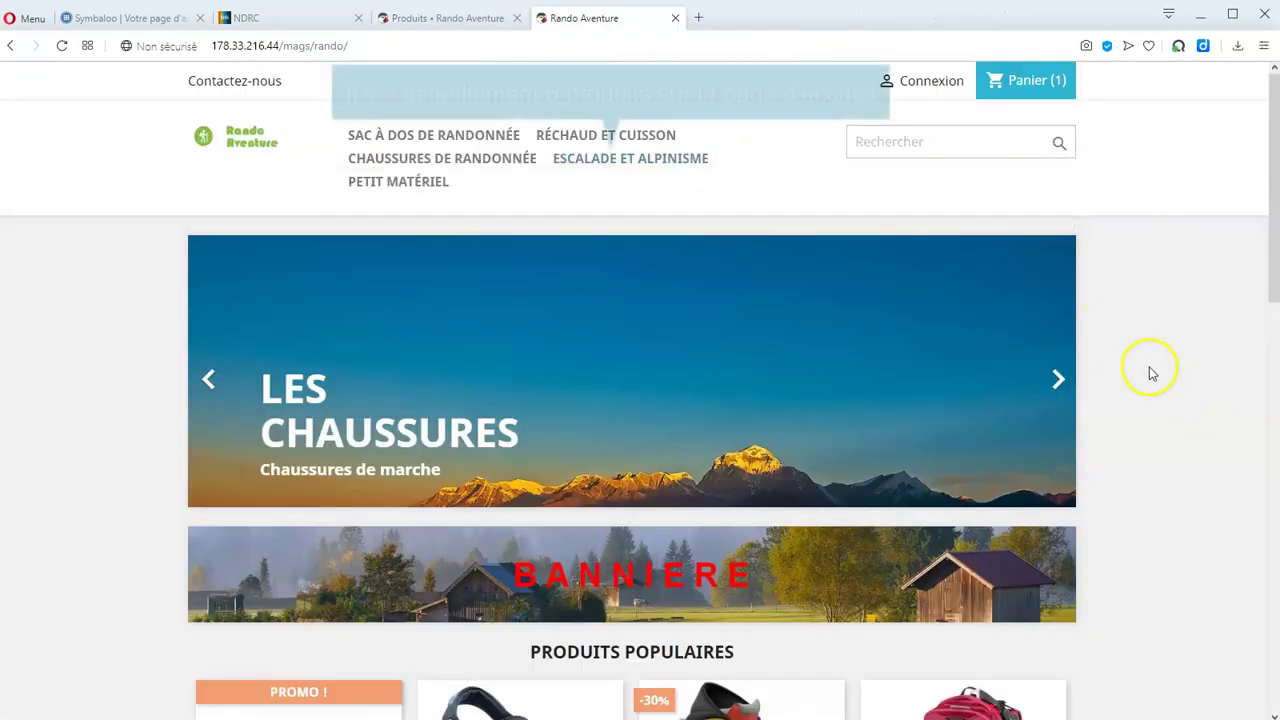
scroll(1151, 380, "down", 5)
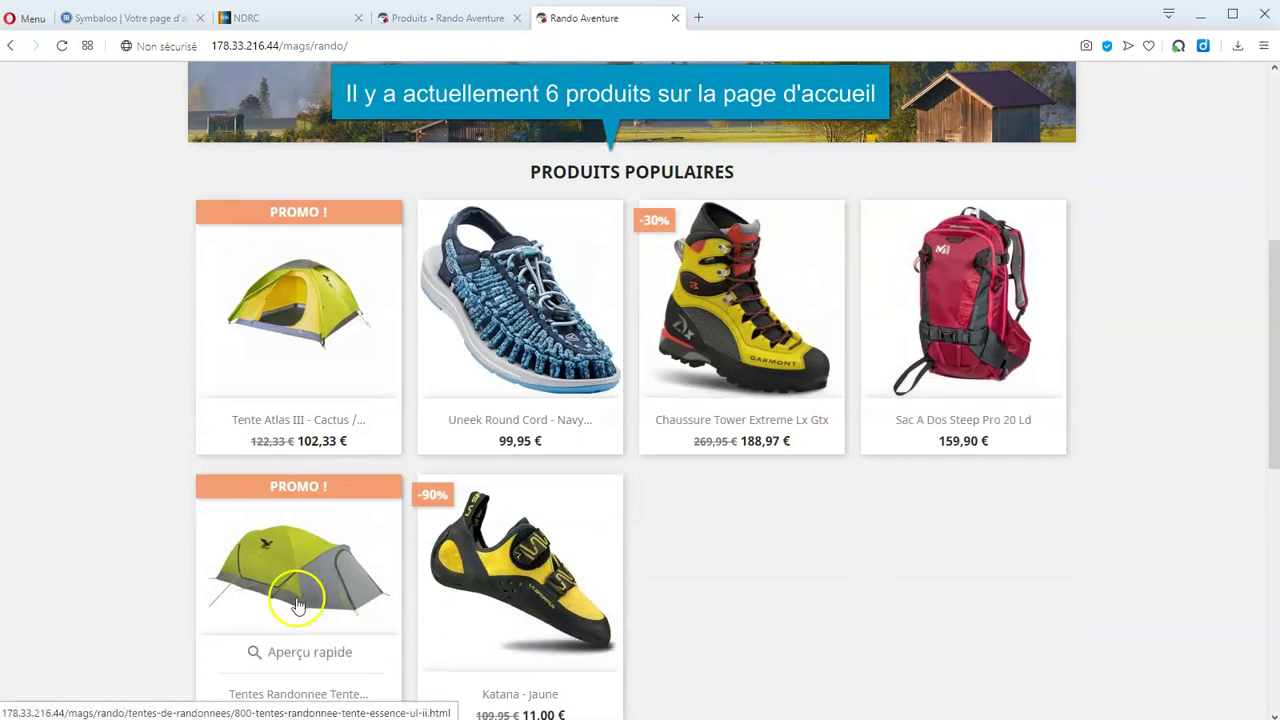
mouse_move(557, 592)
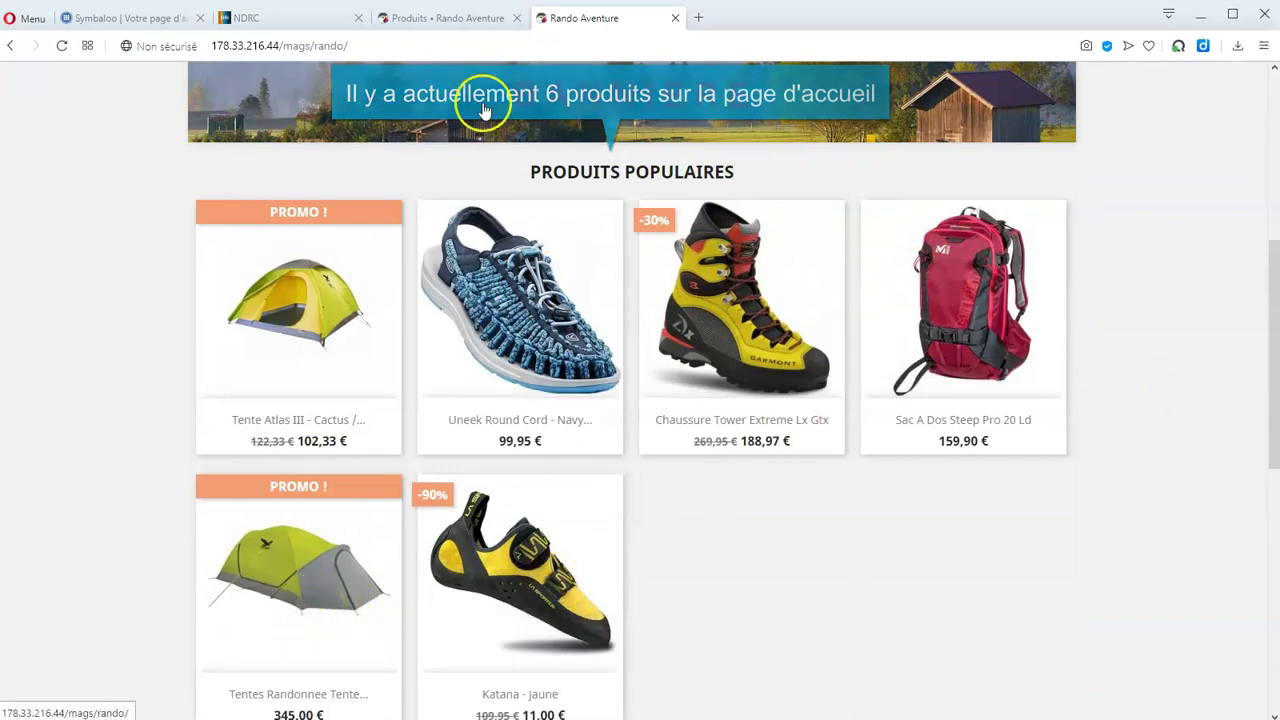
Return to the back office and search the installed modules for "phares".
left_click(447, 20)
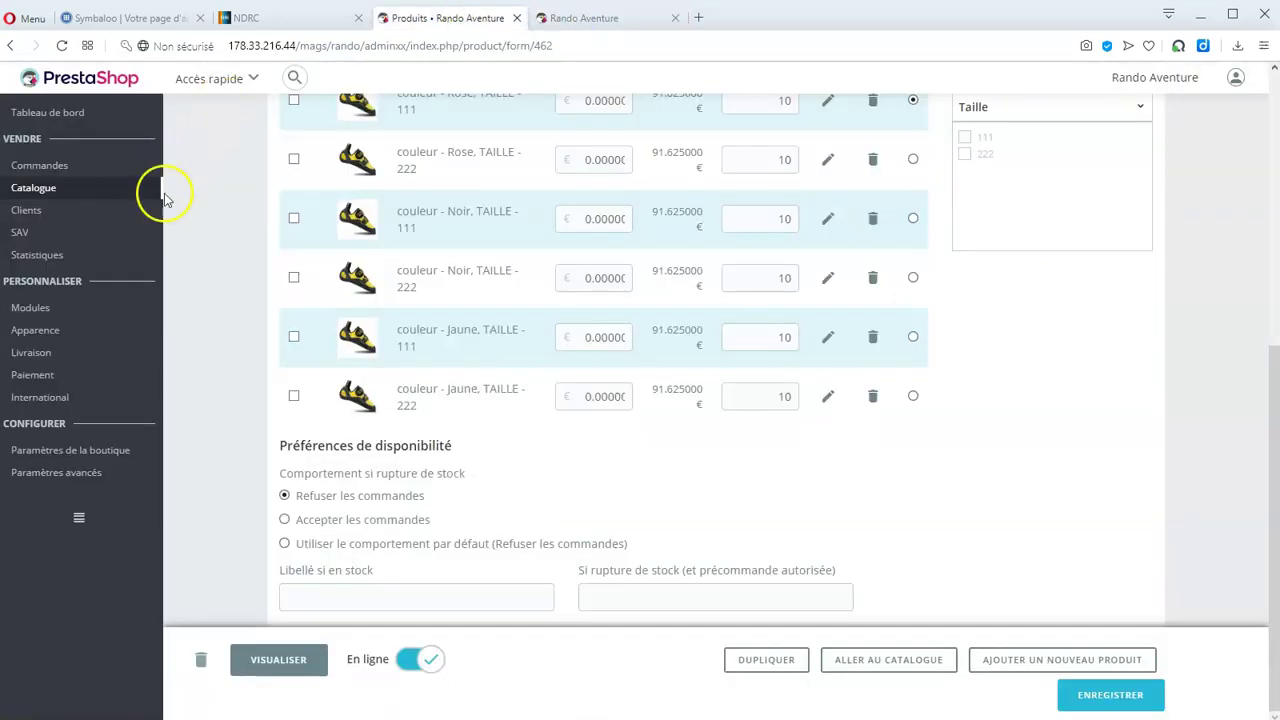
mouse_move(88, 318)
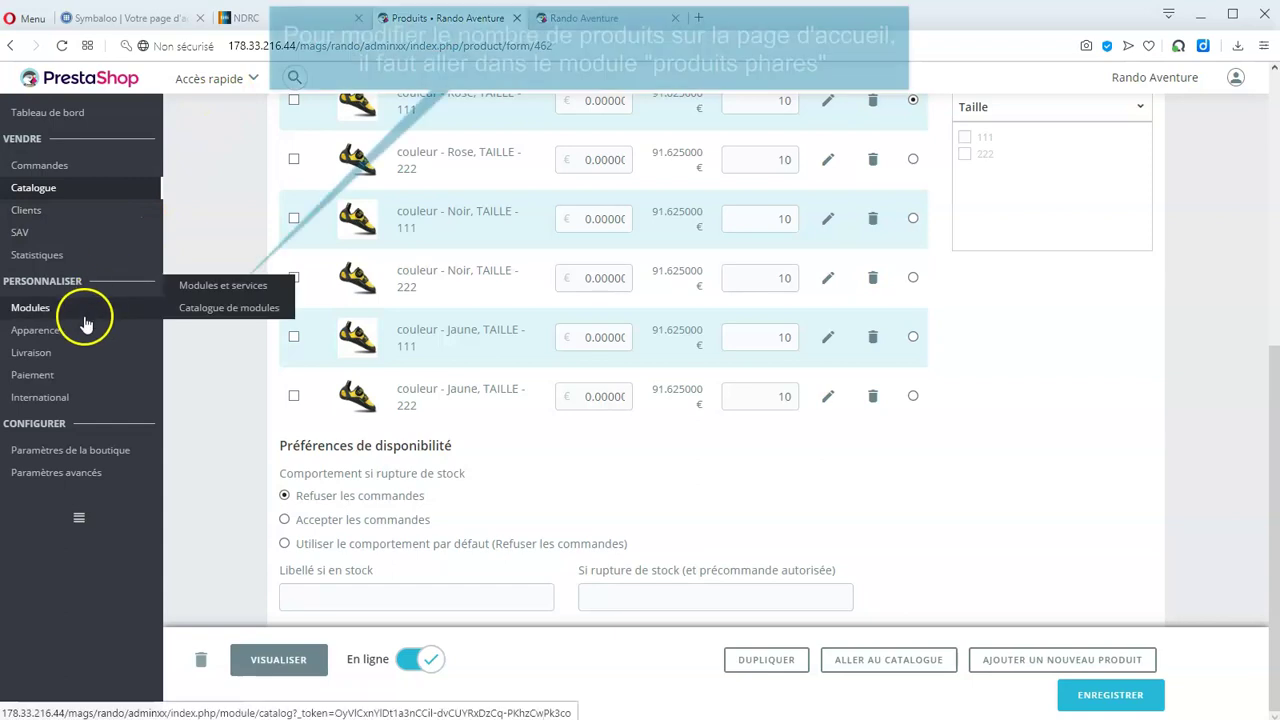
left_click(225, 286)
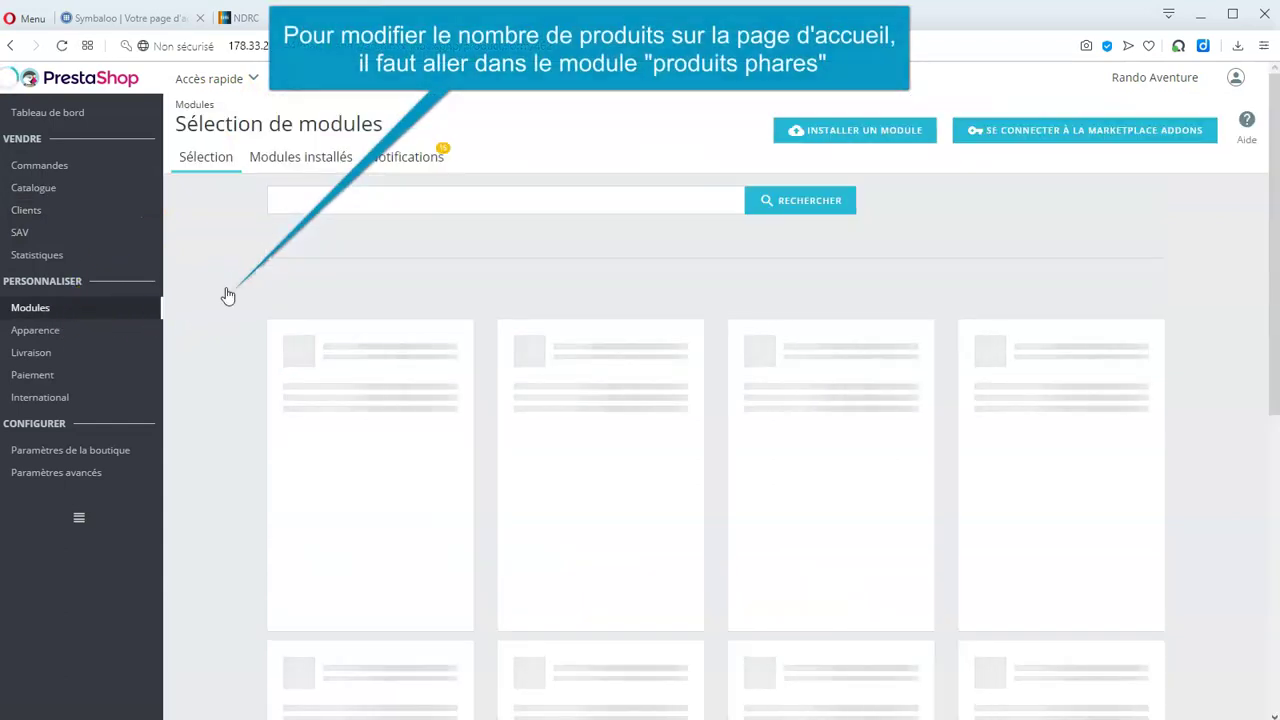
left_click(287, 161)
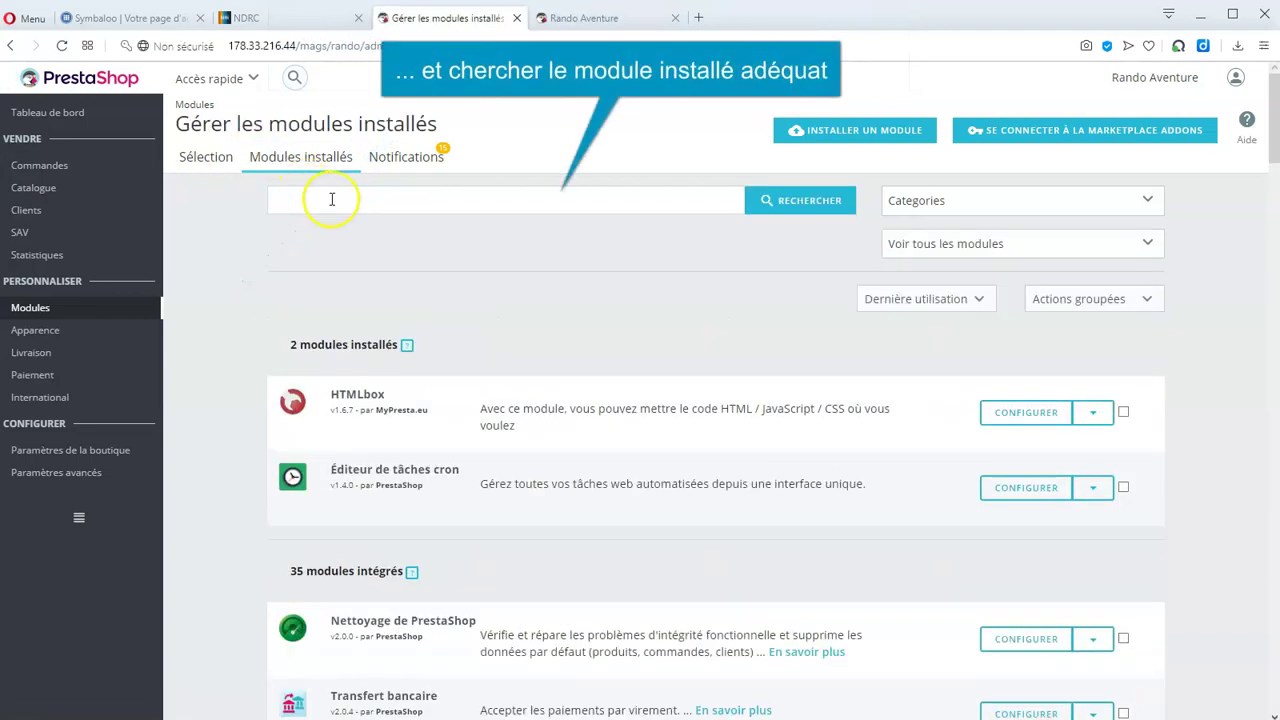
type("res")
key("Return")
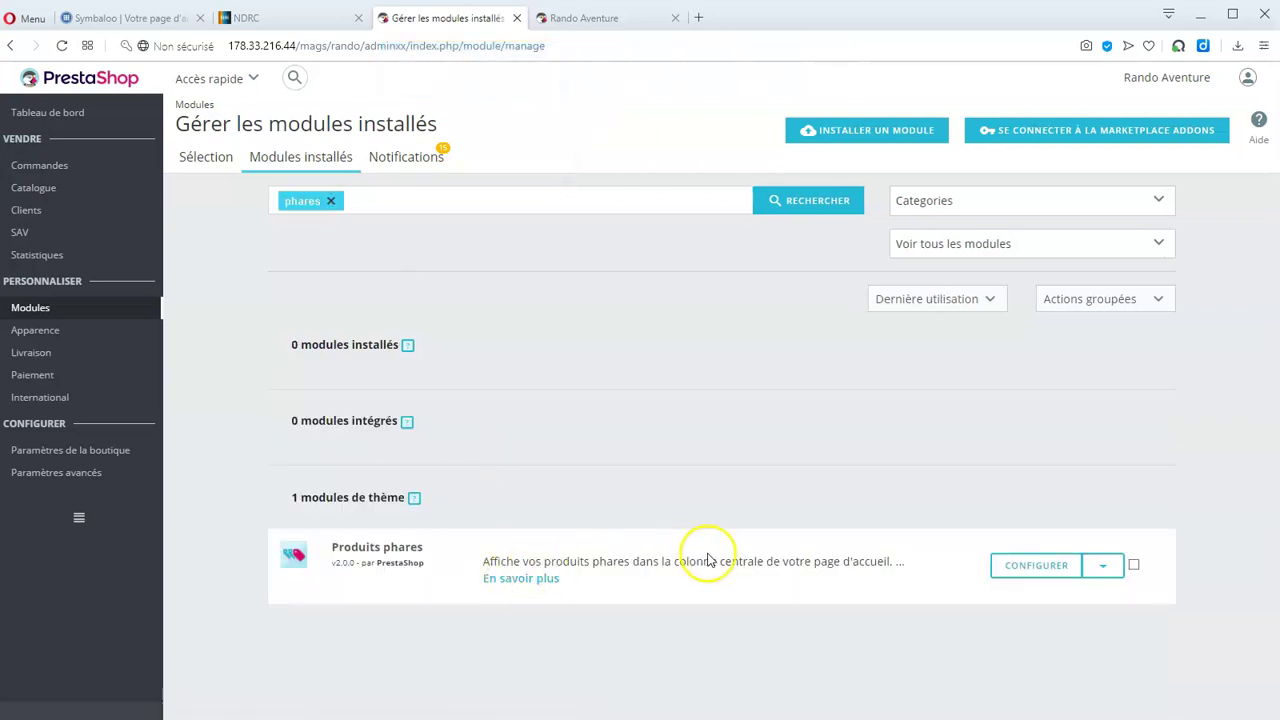
Configure the Produits phares module to display 4 products on the home page and save the setting.
left_click(1035, 566)
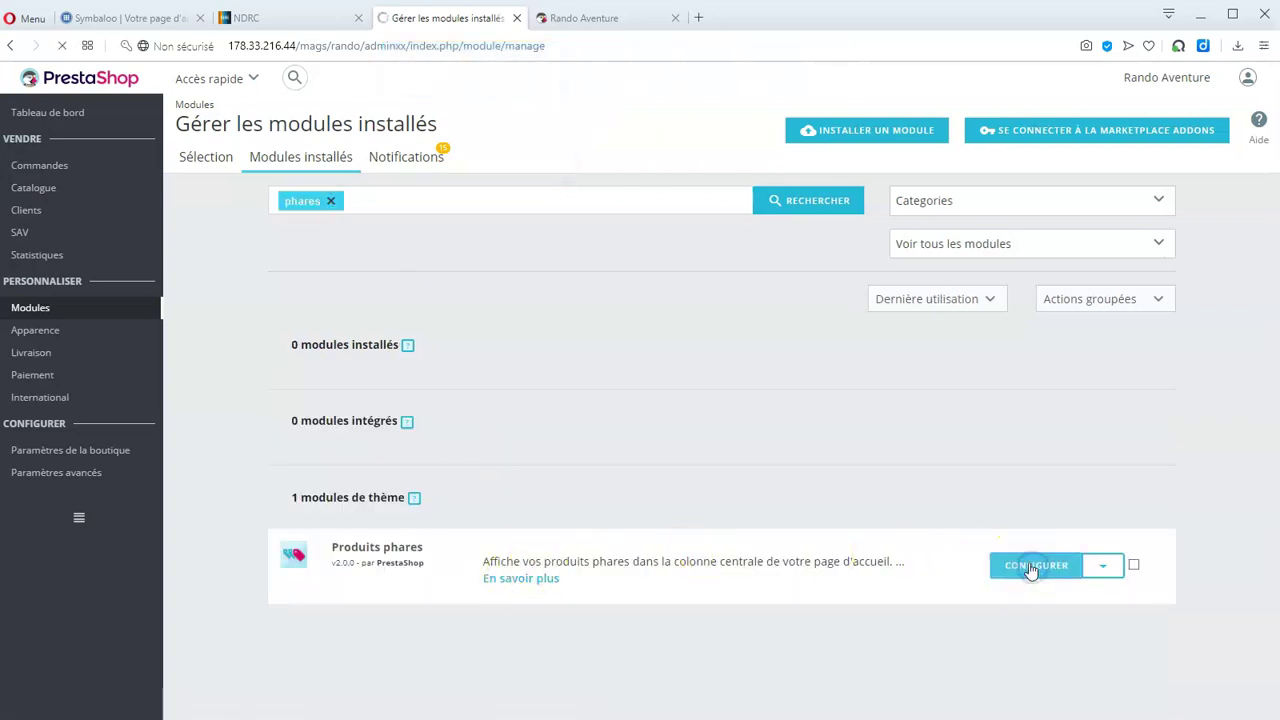
left_click(491, 293)
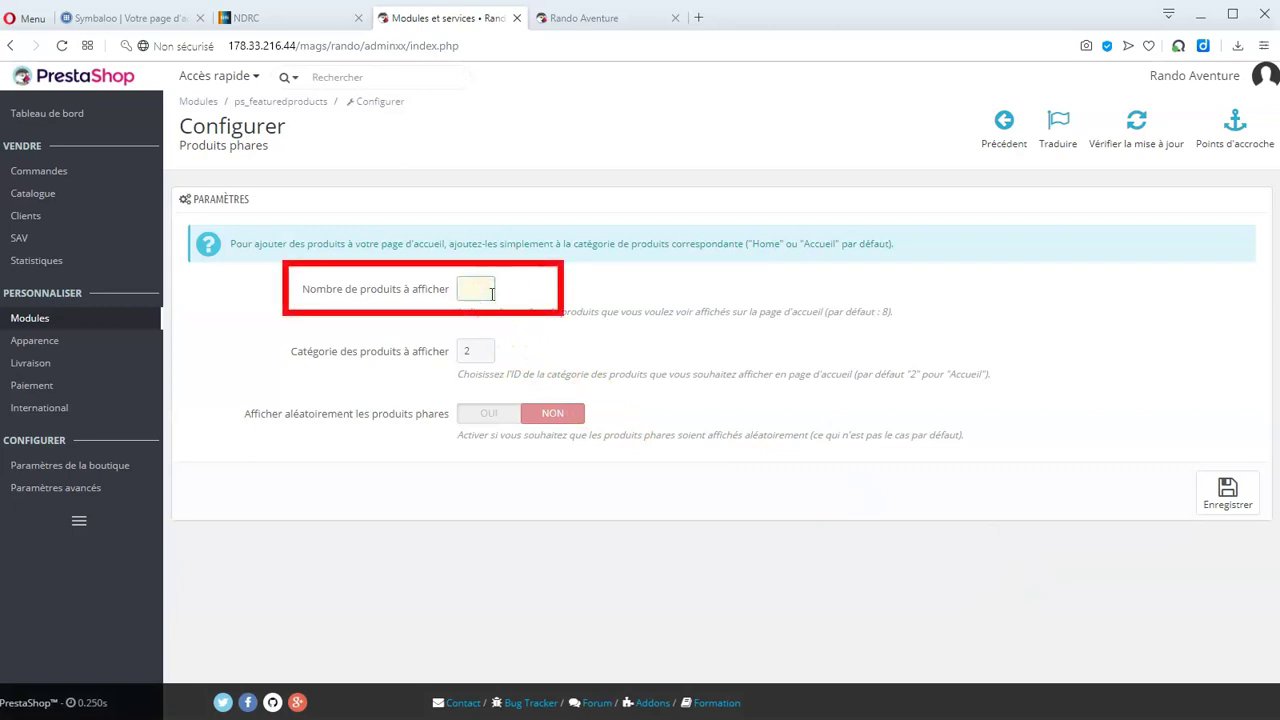
left_click(702, 297)
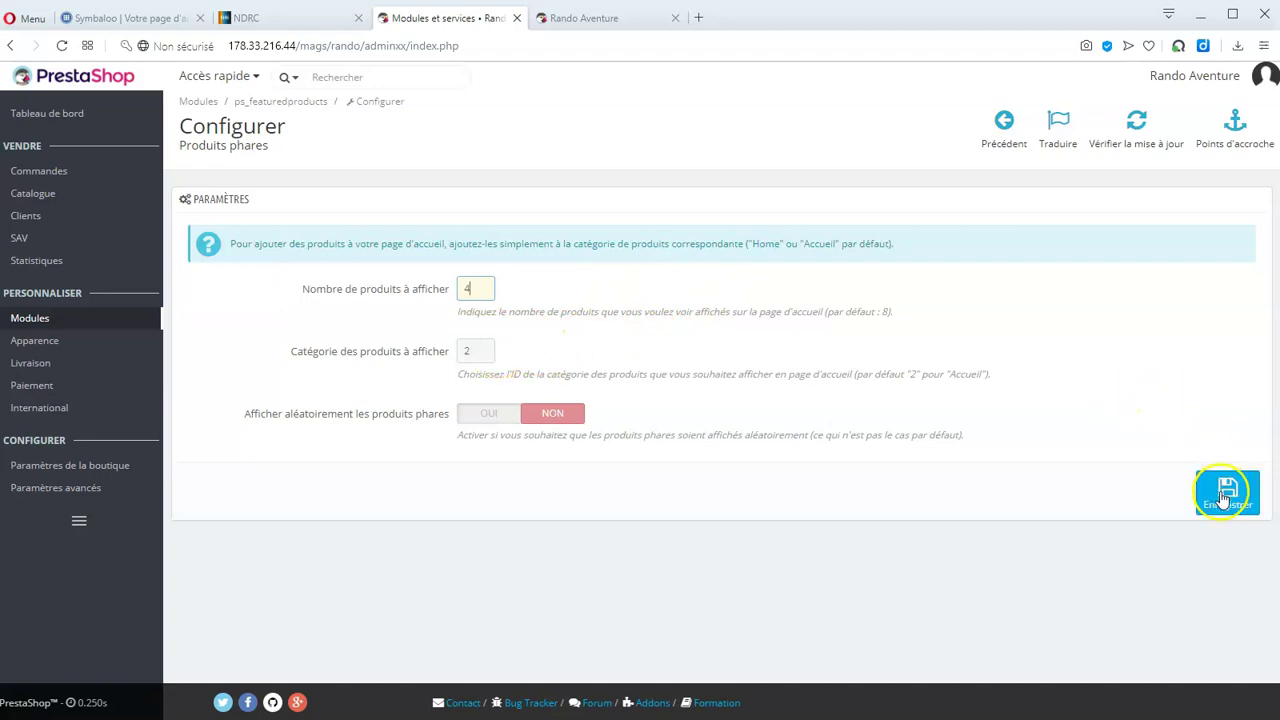
Reload the storefront home page and check how many popular products it displays.
left_click(570, 20)
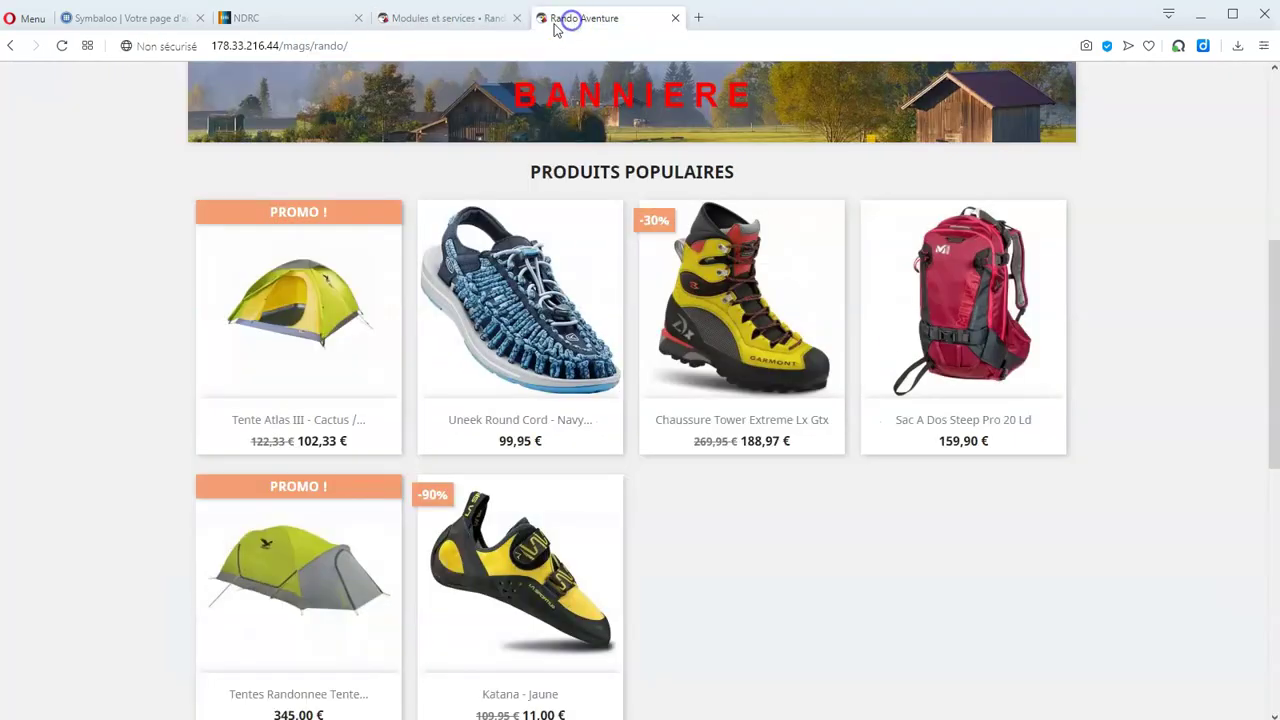
left_click(57, 46)
scroll(86, 143, "down", 1)
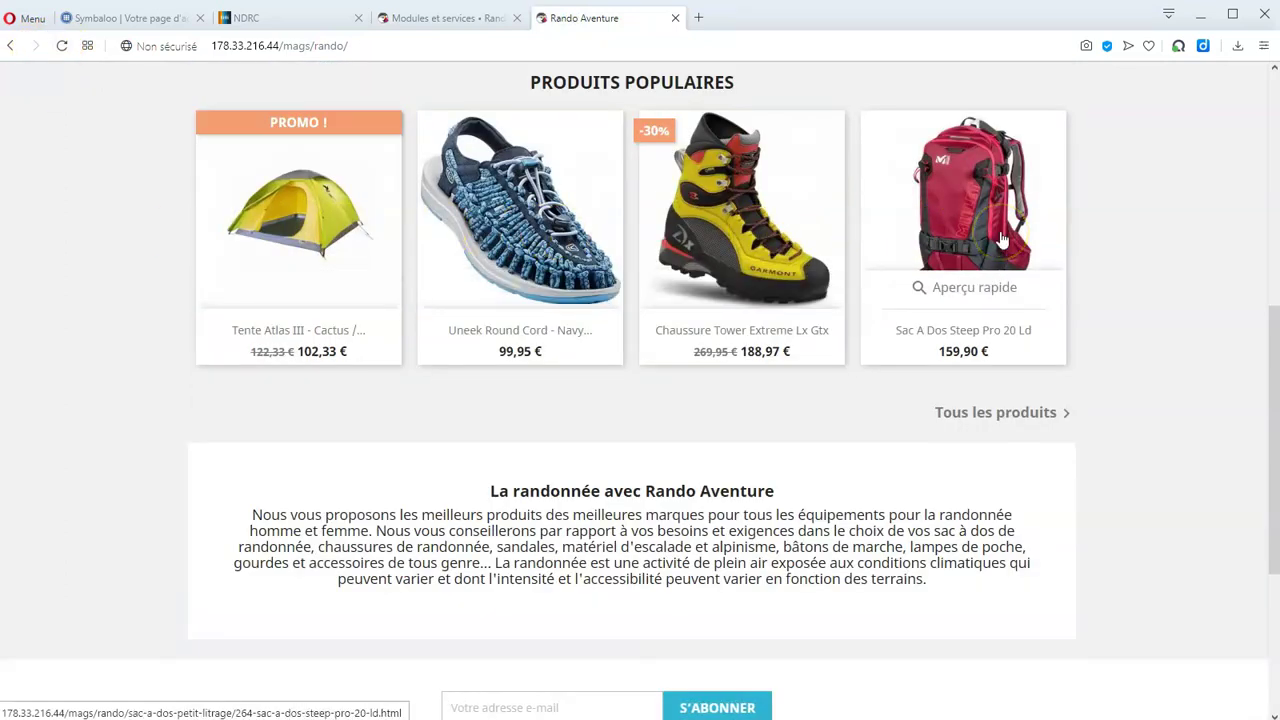
Open the catalogue's product list in the back office and examine the products' display positions.
left_click(414, 18)
mouse_move(71, 194)
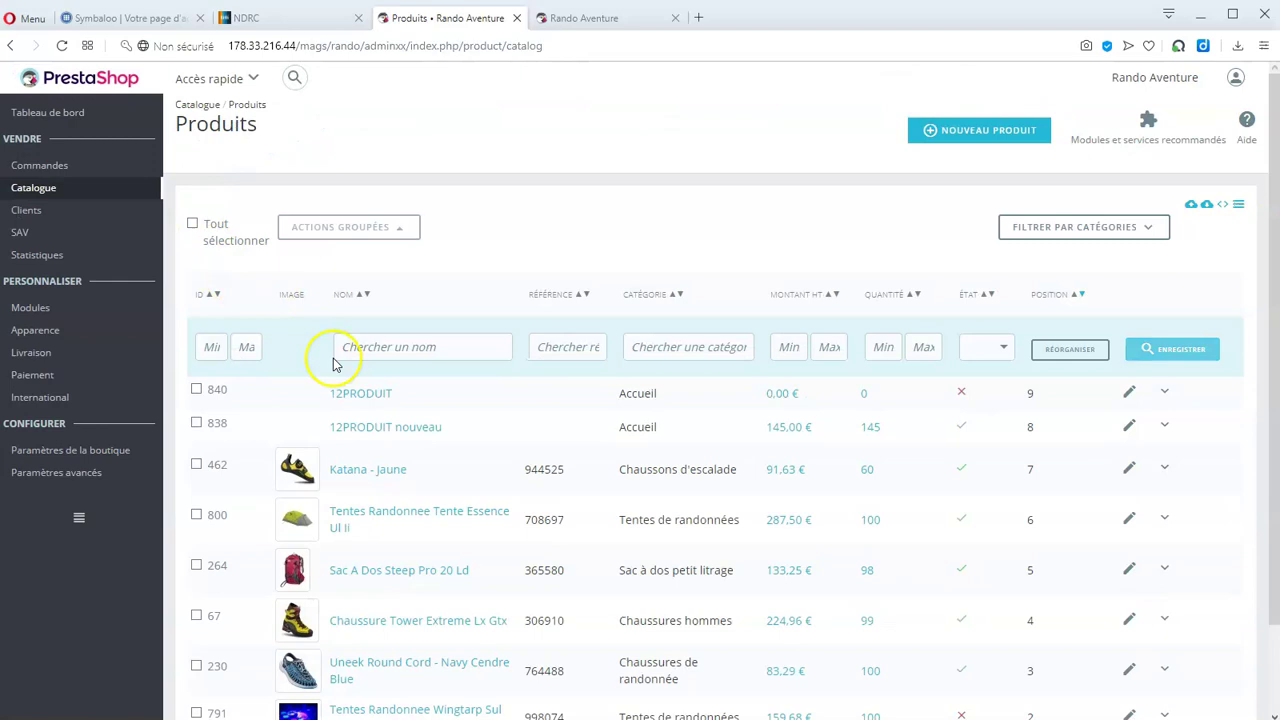
scroll(350, 390, "down", 1)
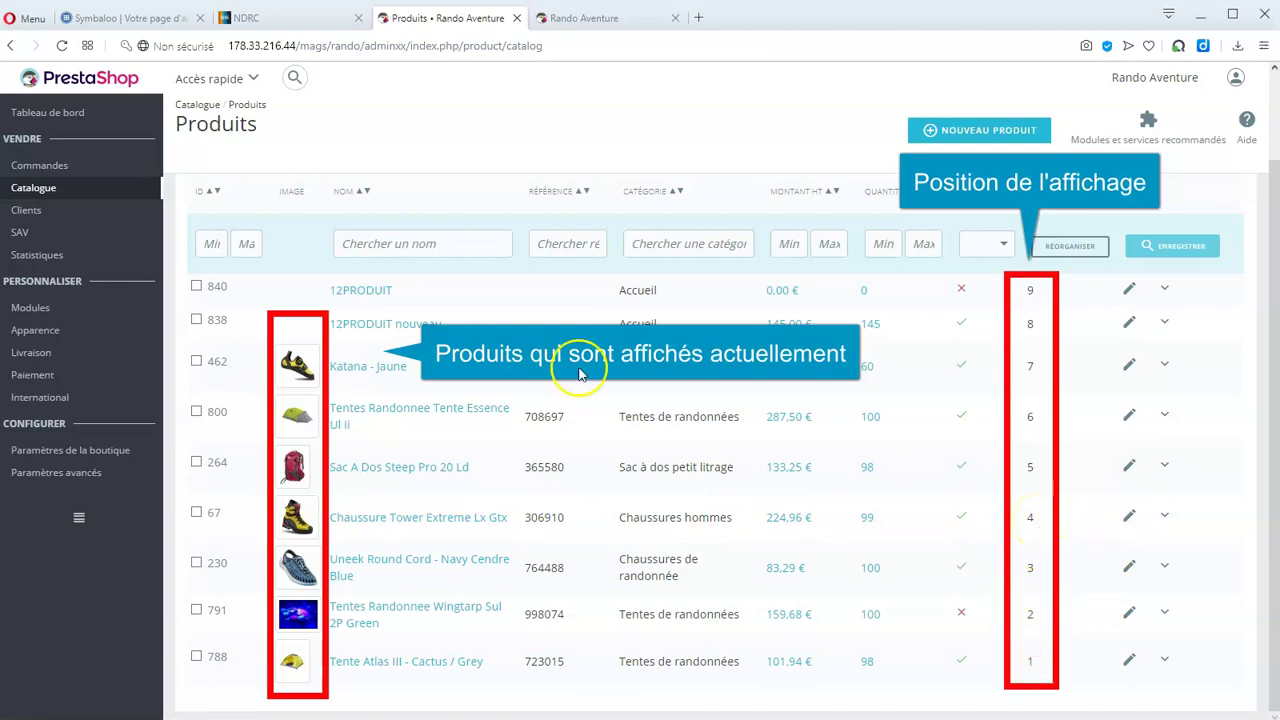
Compare the order of the popular products on the storefront home page with the positions in the back-office product list.
left_click(565, 17)
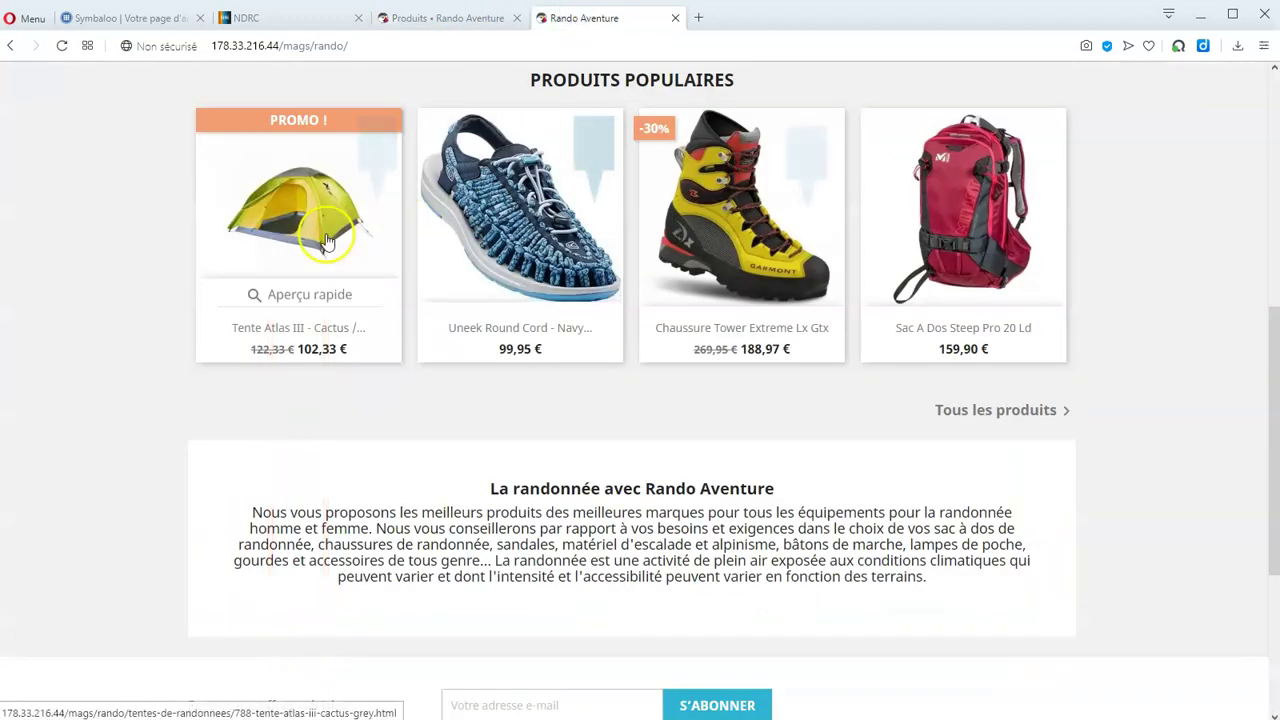
left_click(428, 20)
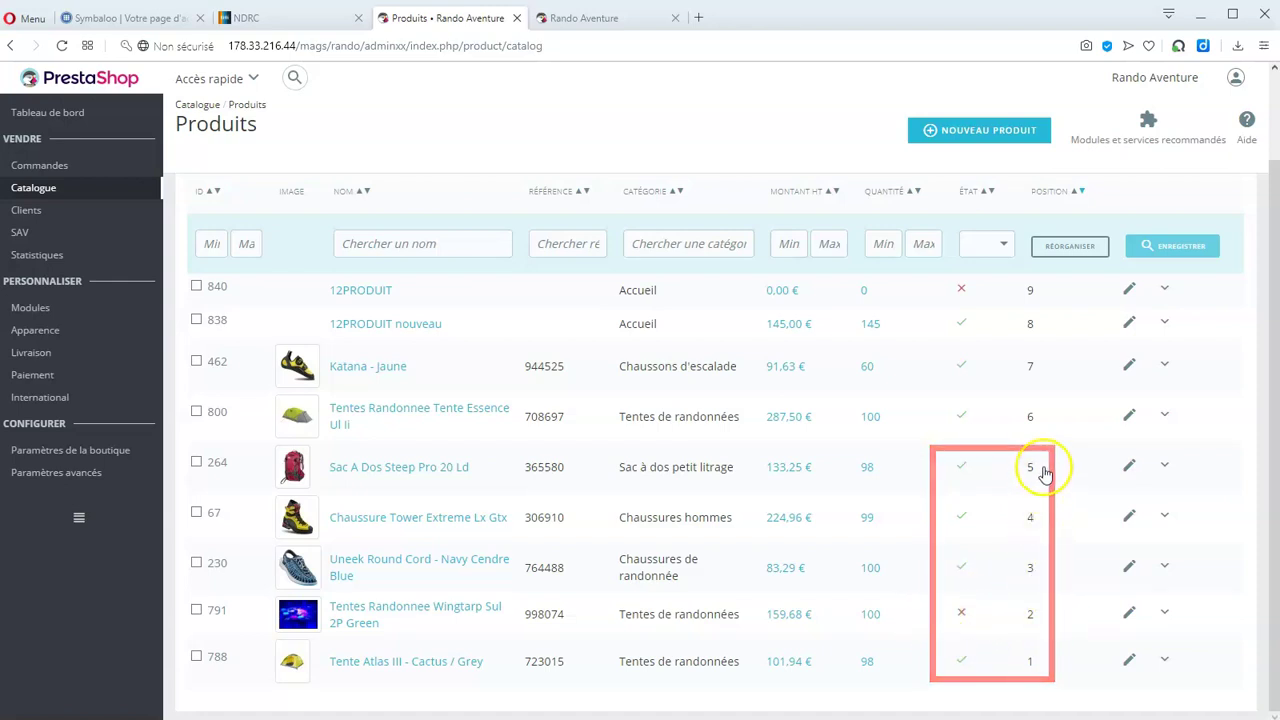
Clear the category filter on the product list and look through the products of all categories.
scroll(1118, 230, "up", 1)
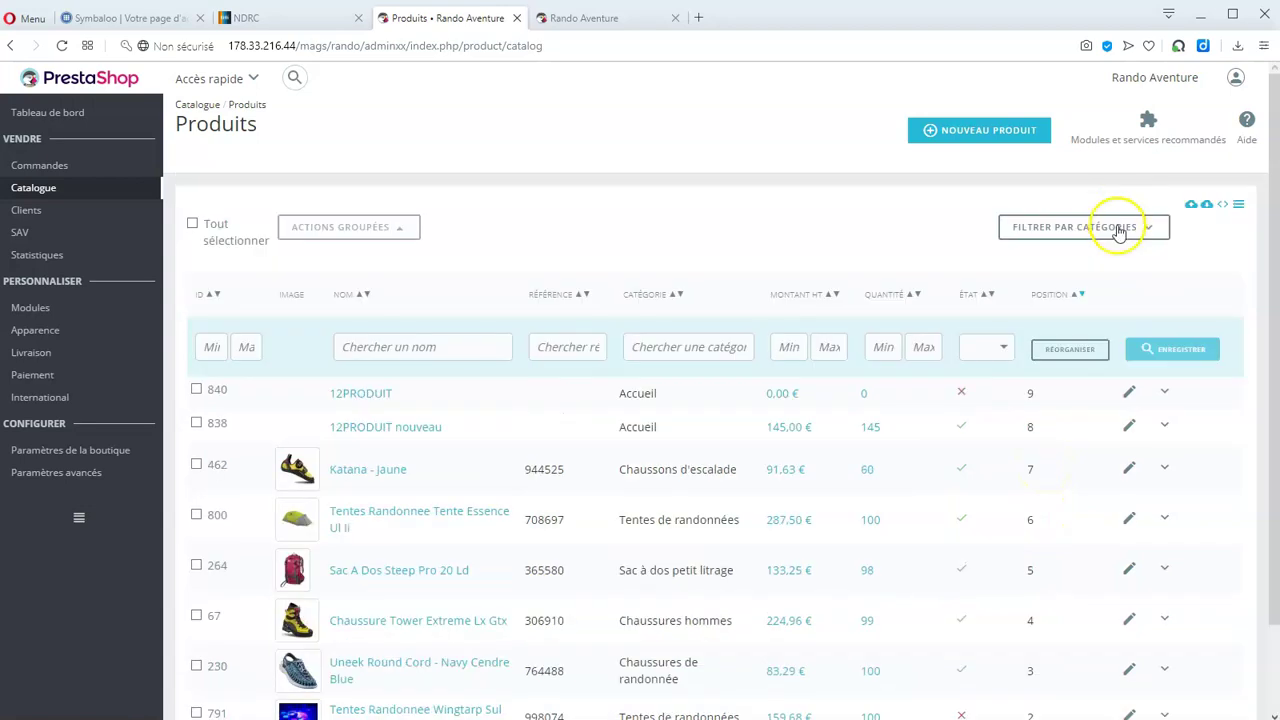
left_click(1118, 228)
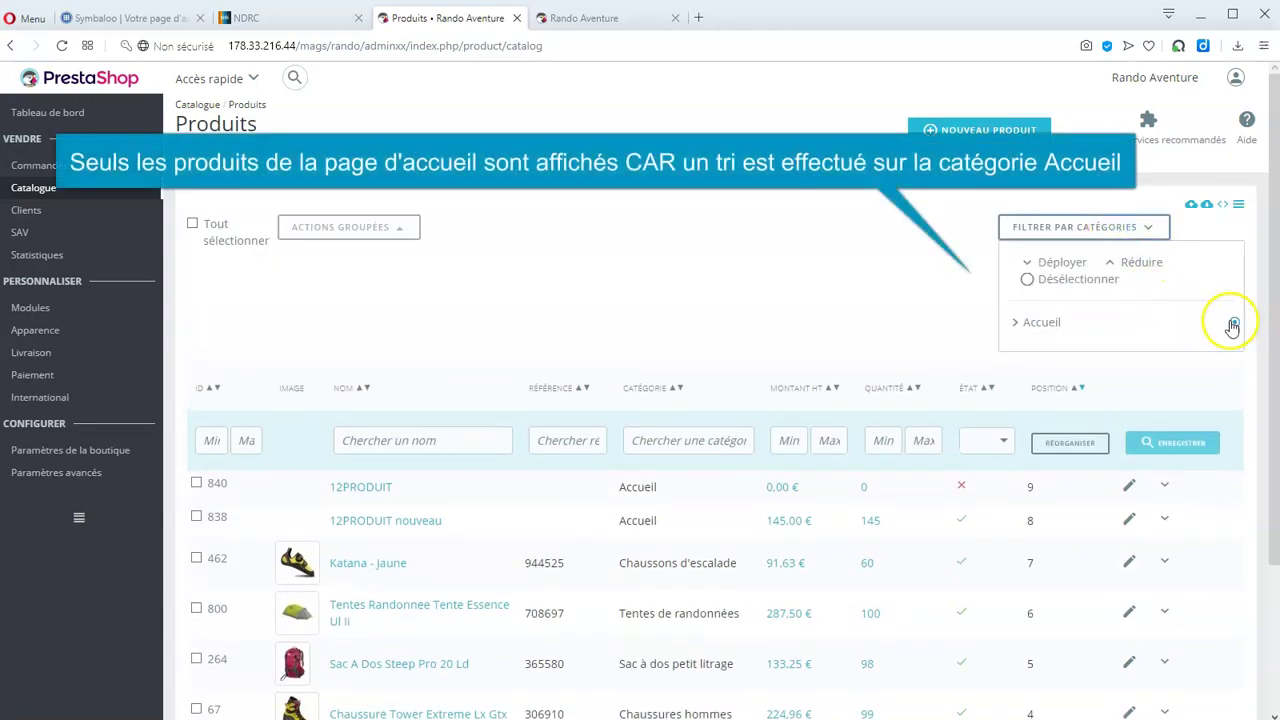
left_click(1029, 282)
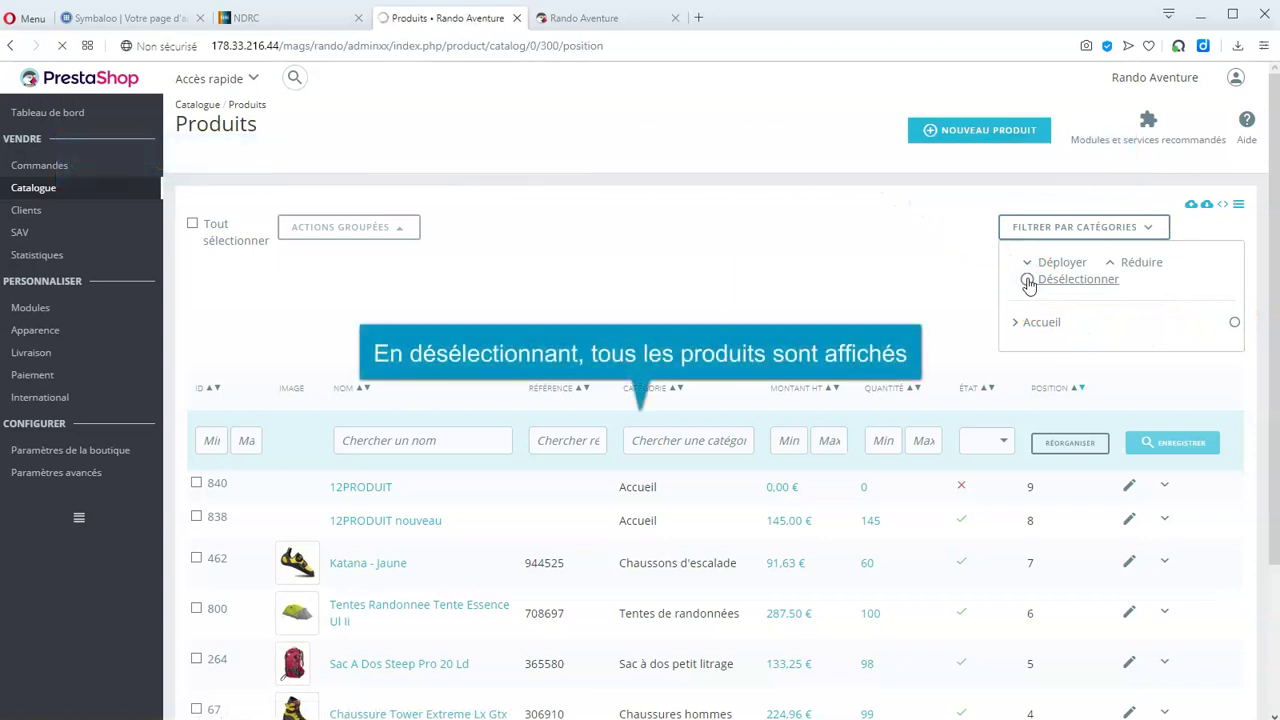
scroll(497, 300, "down", 3)
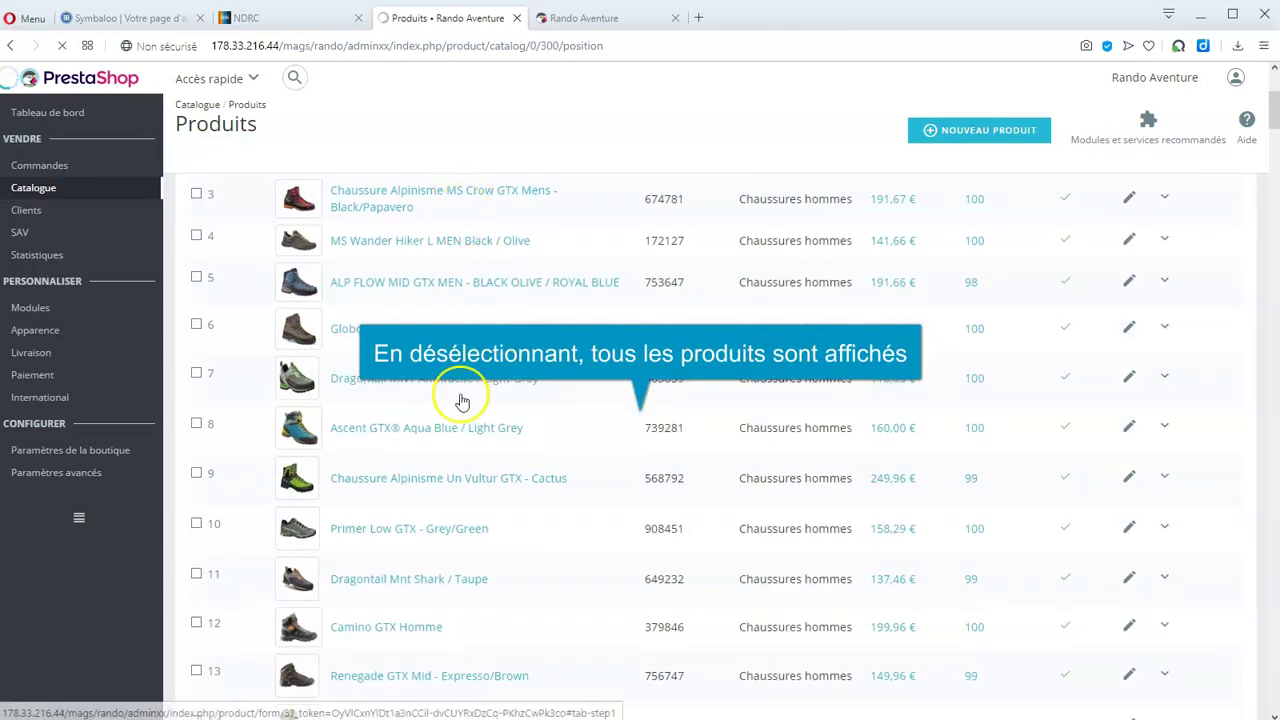
scroll(440, 365, "up", 3)
scroll(436, 372, "up", 1)
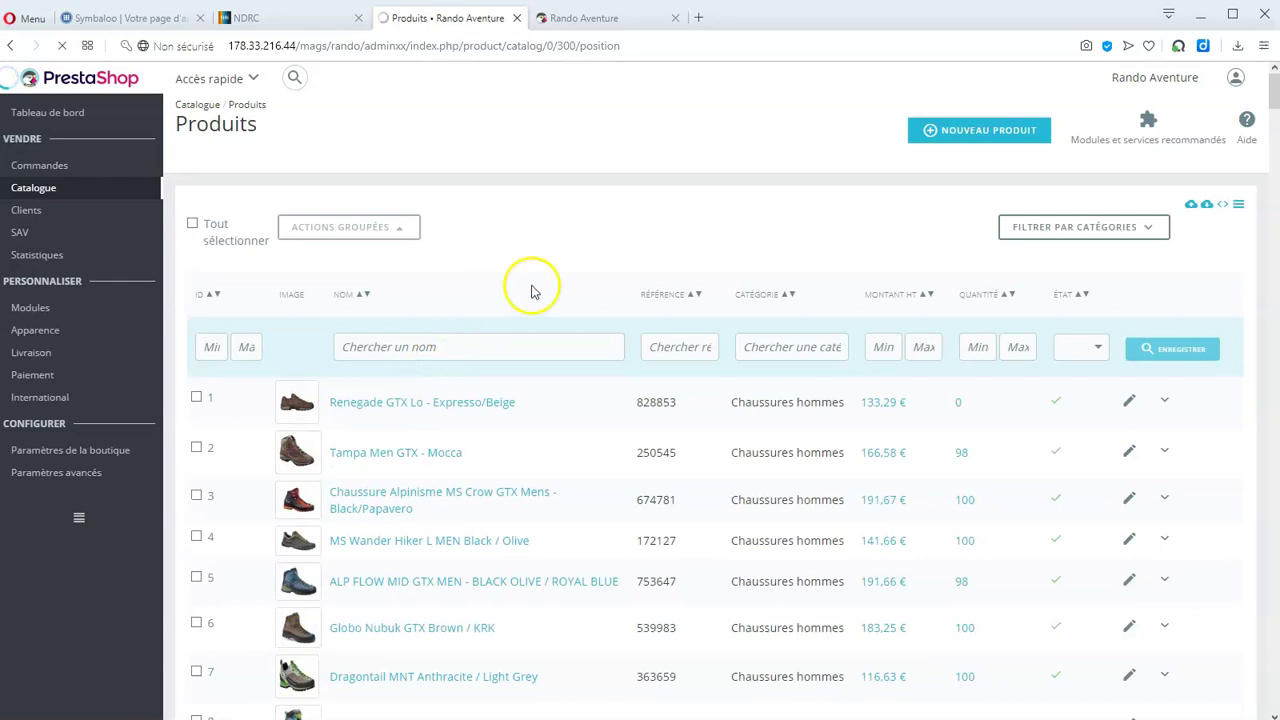
Expand the Accueil category in the category filter and list only the Chaussures de randonnée products.
left_click(1163, 236)
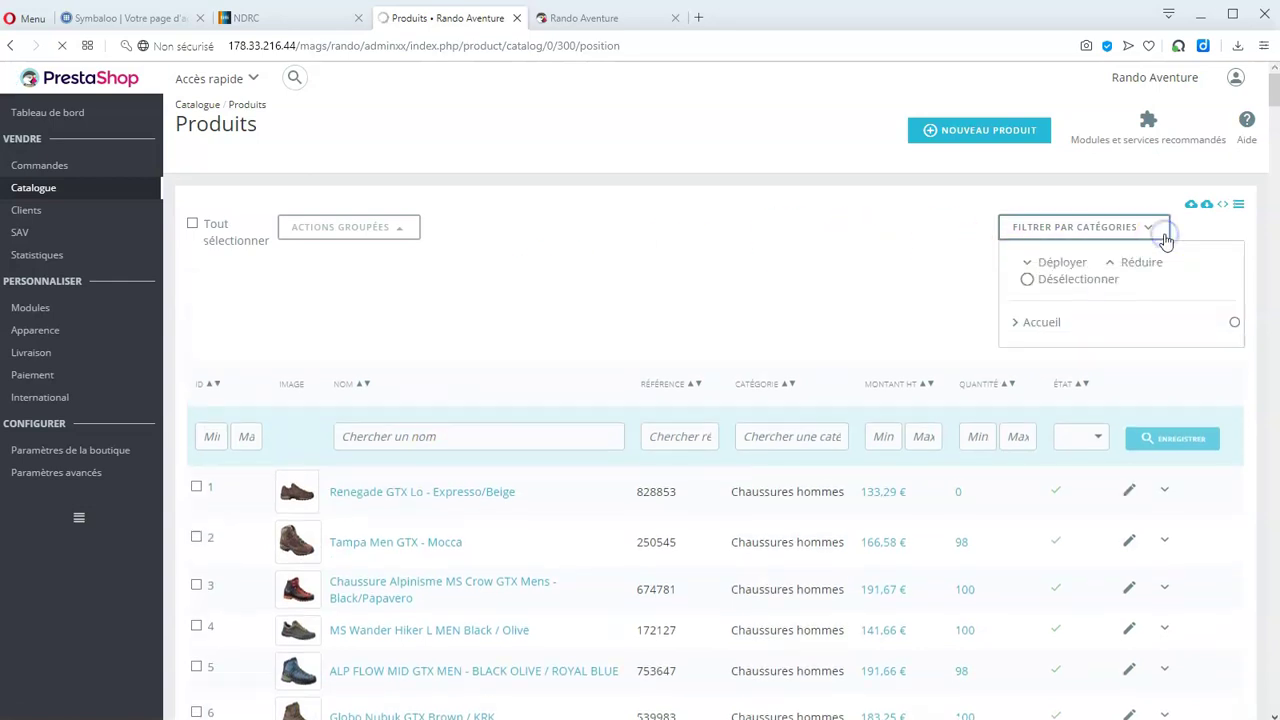
left_click(1016, 323)
left_click(1148, 348)
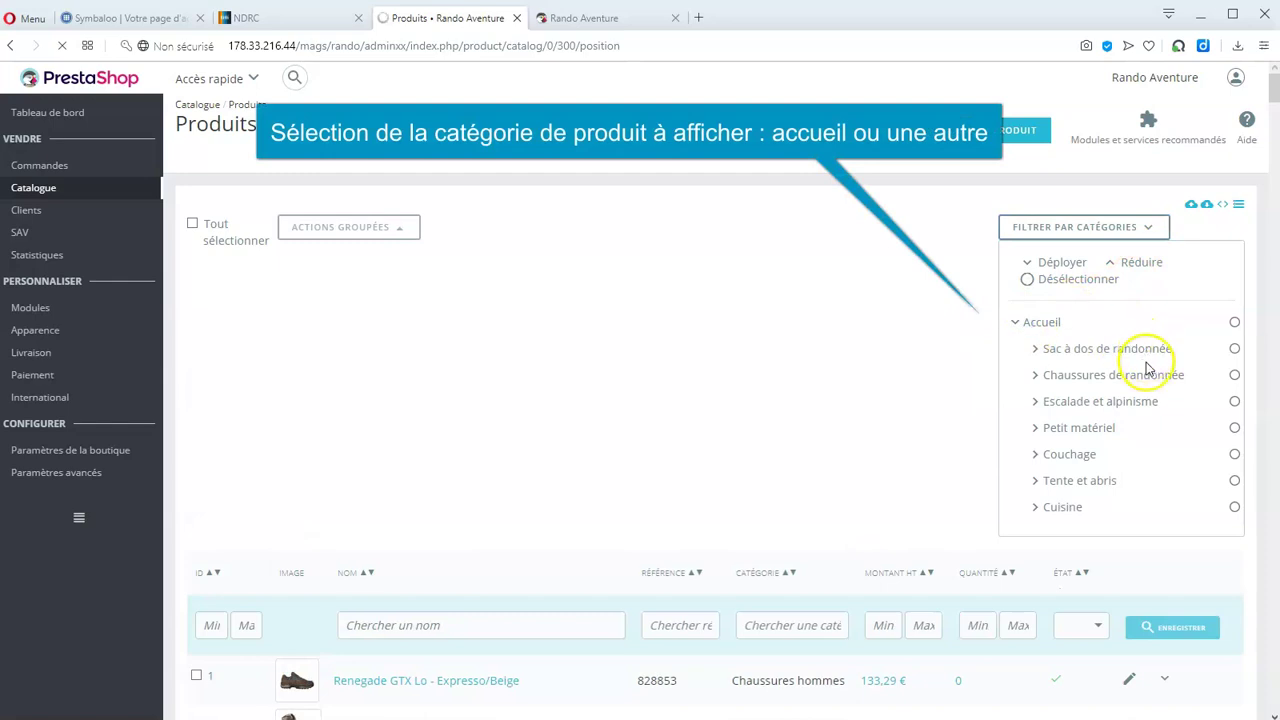
left_click(1236, 378)
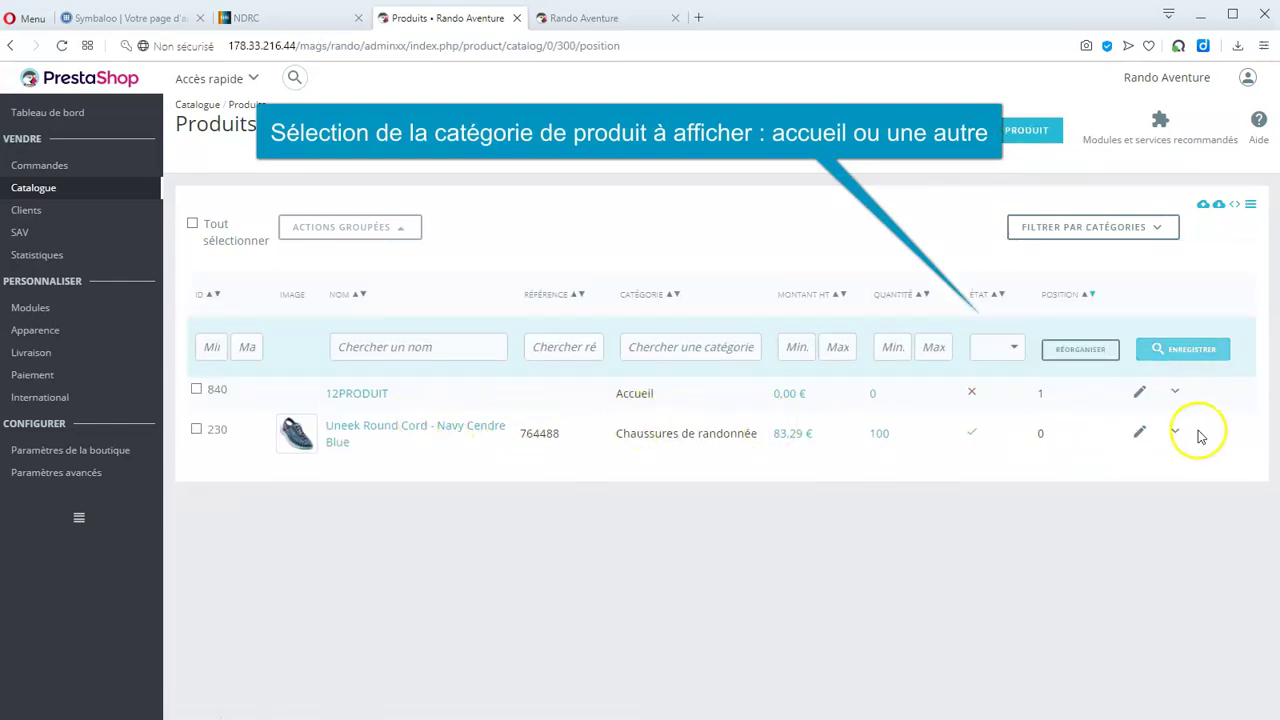
Filter the product list by Accueil, move Katana - Jaune to the first position and save the new order.
left_click(1164, 230)
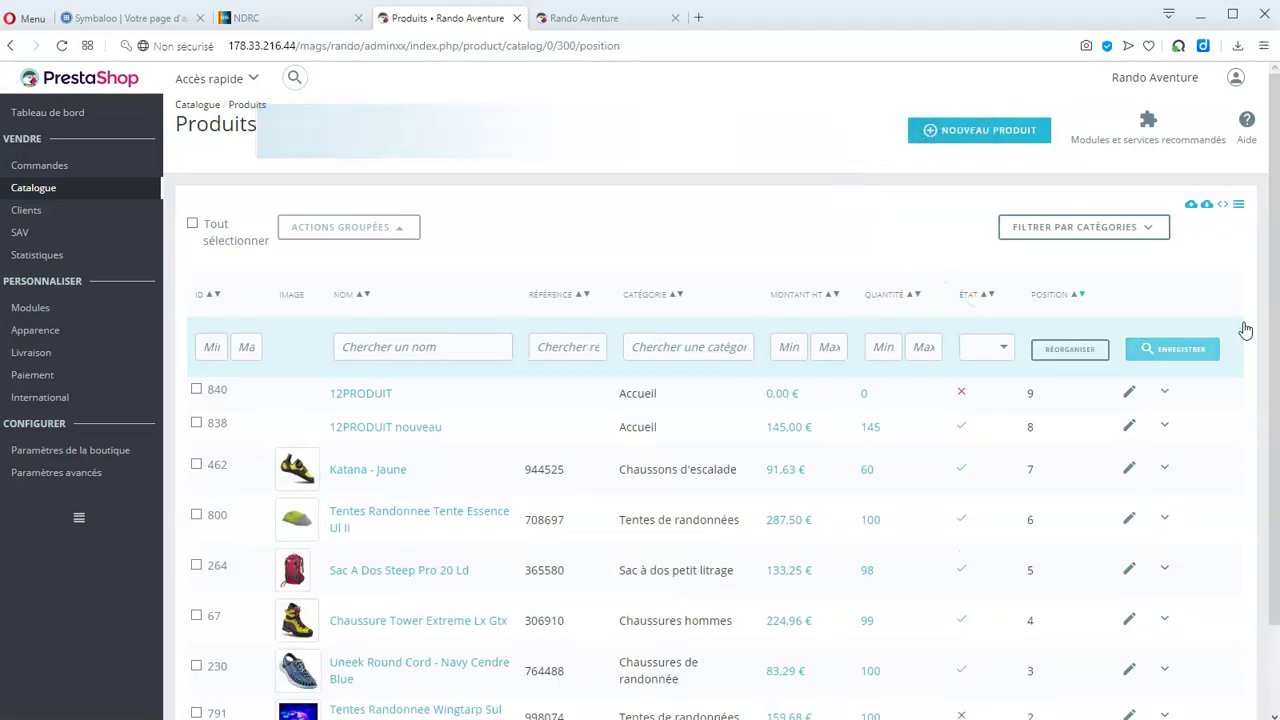
scroll(724, 412, "down", 1)
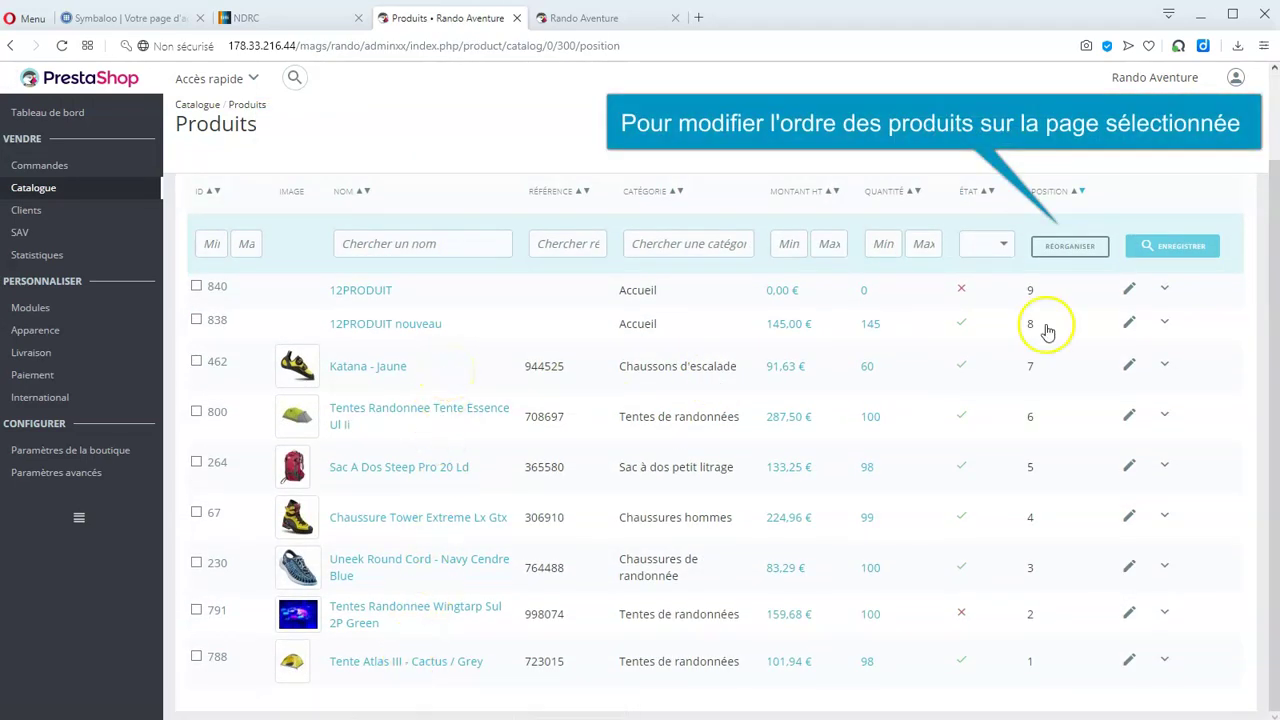
left_click(1074, 248)
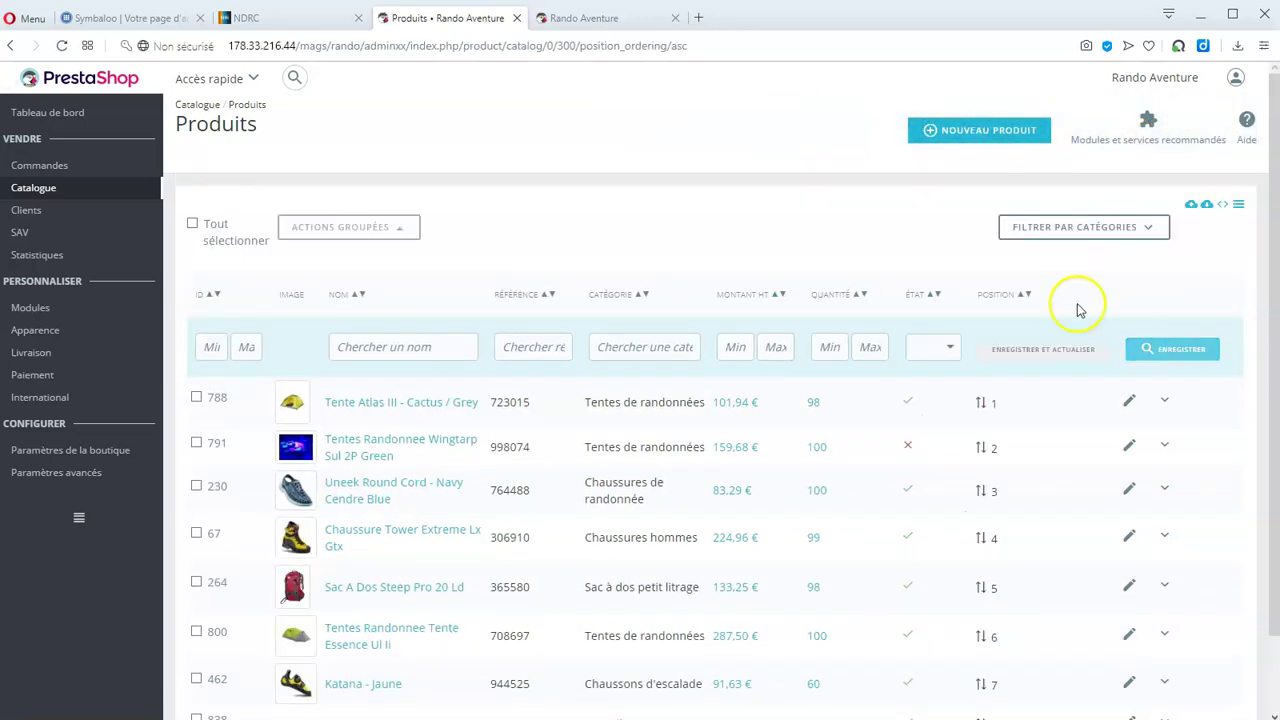
scroll(1078, 310, "down", 1)
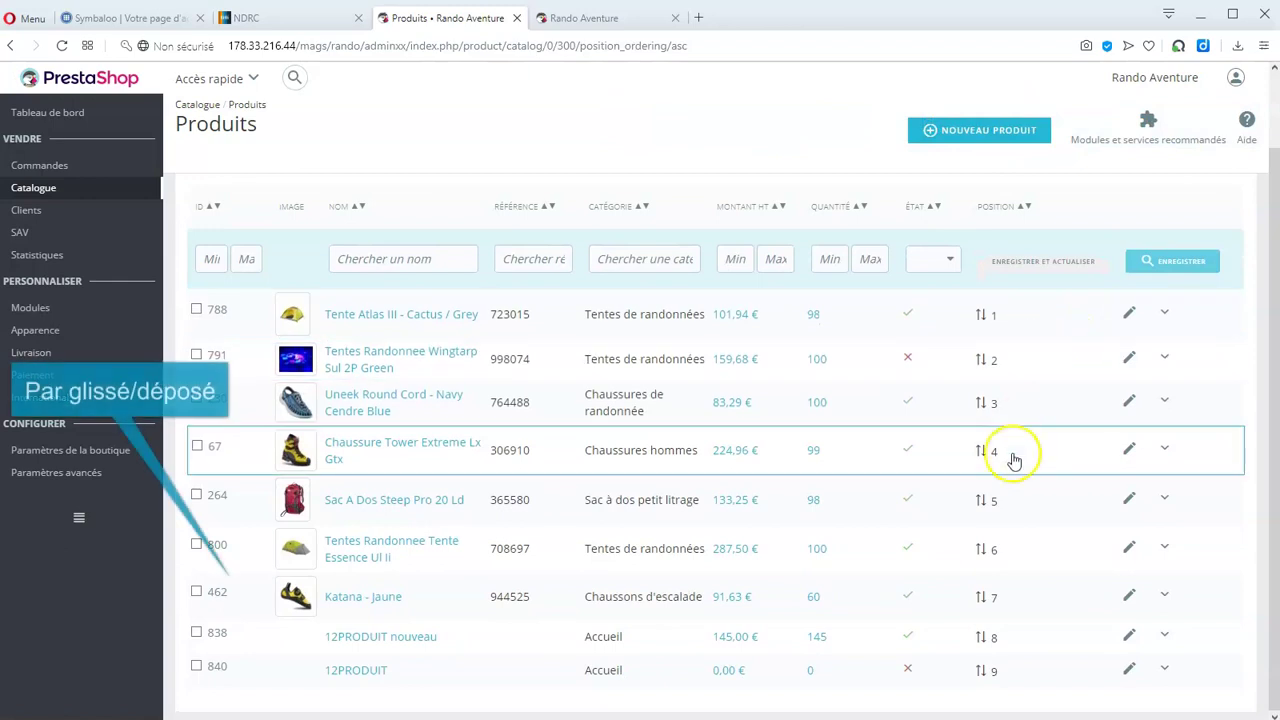
left_click_drag(909, 600, 949, 316)
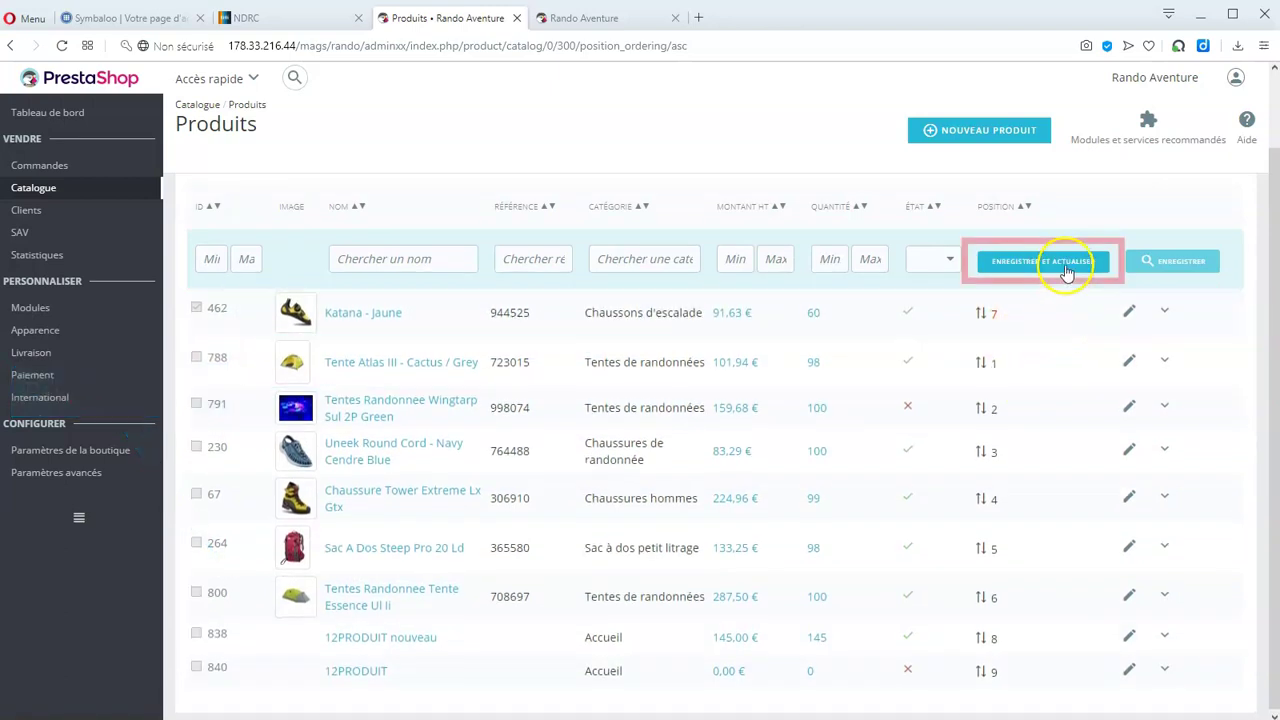
left_click(1067, 270)
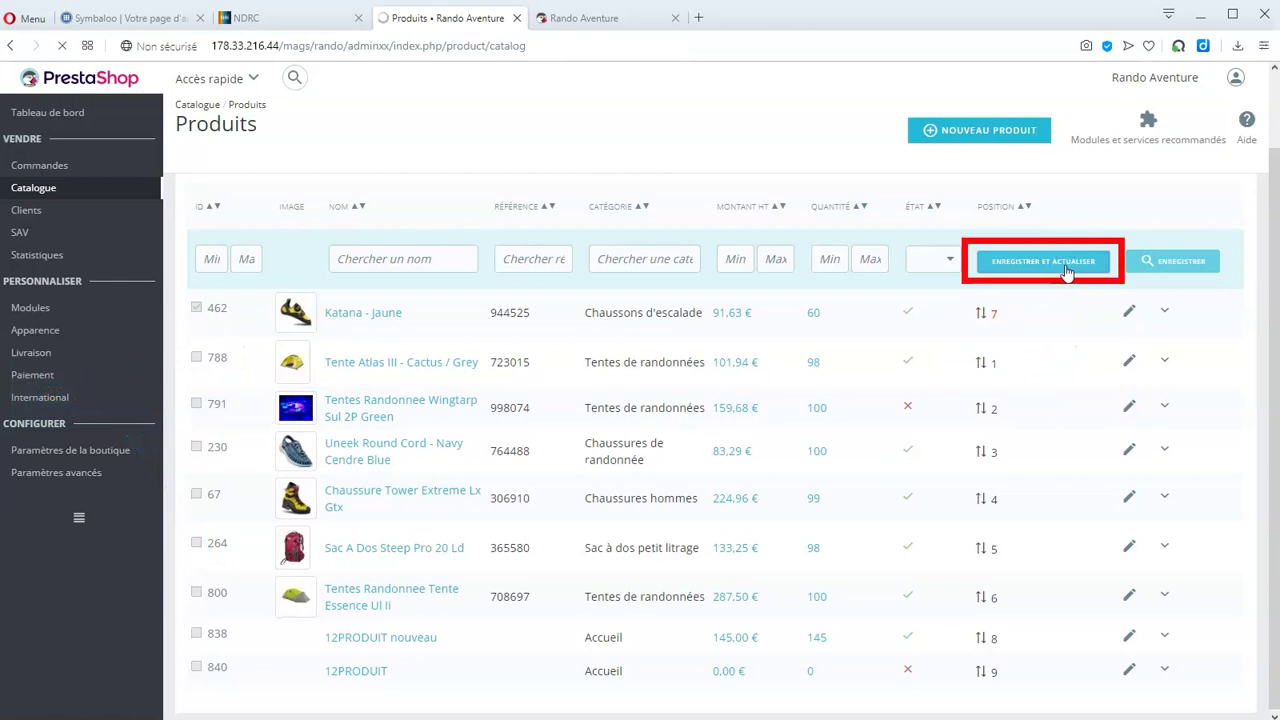
scroll(1068, 432, "down", 2)
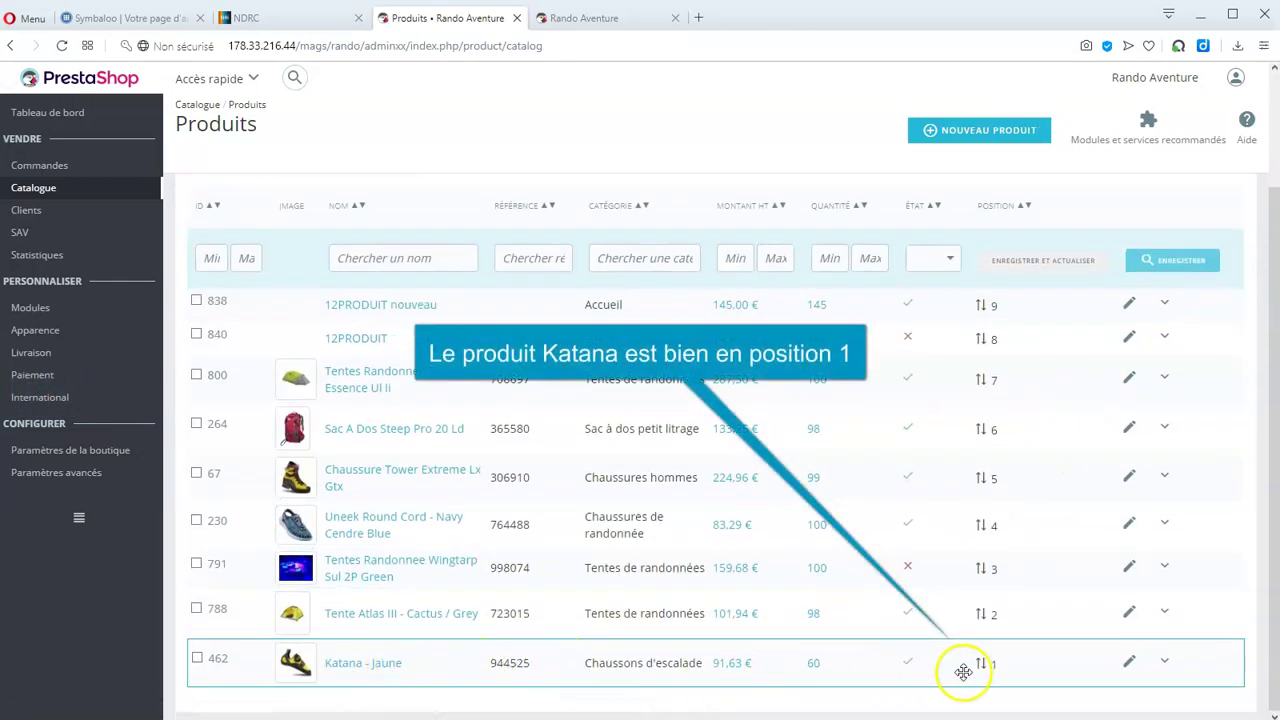
Check whether the storefront home page shows the new product order and compare it with the back-office positions.
left_click(572, 17)
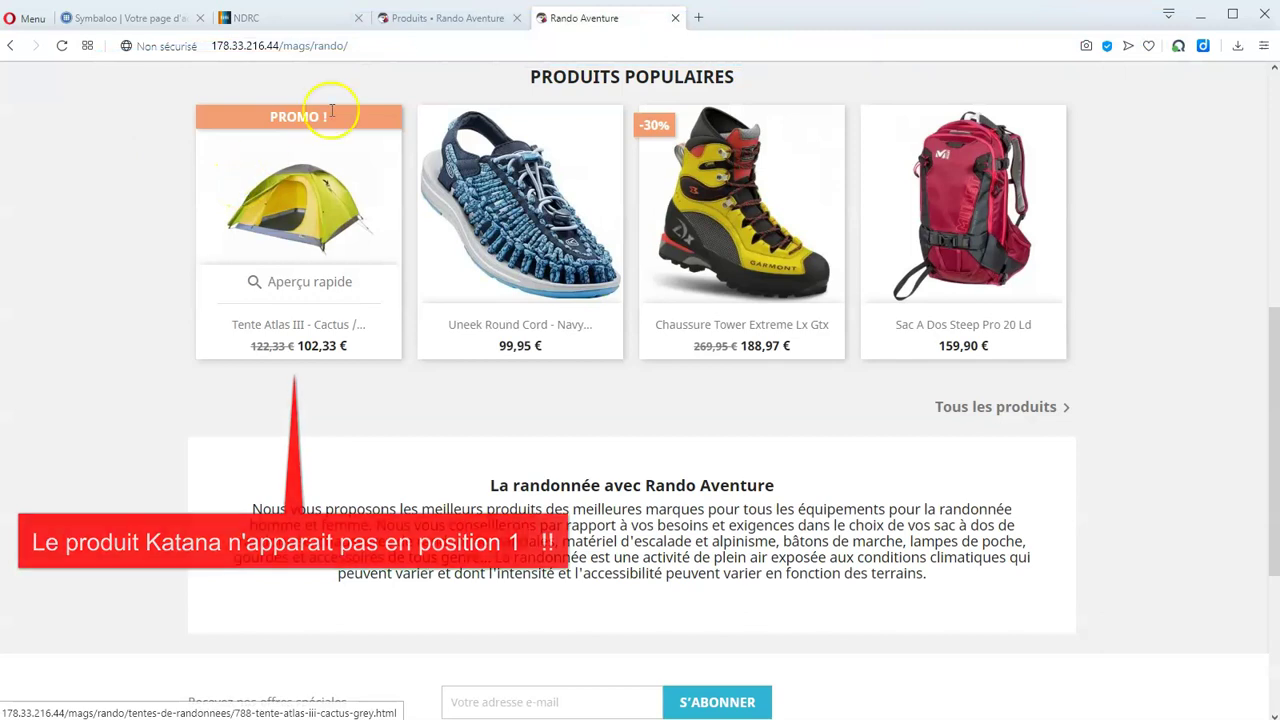
left_click(447, 18)
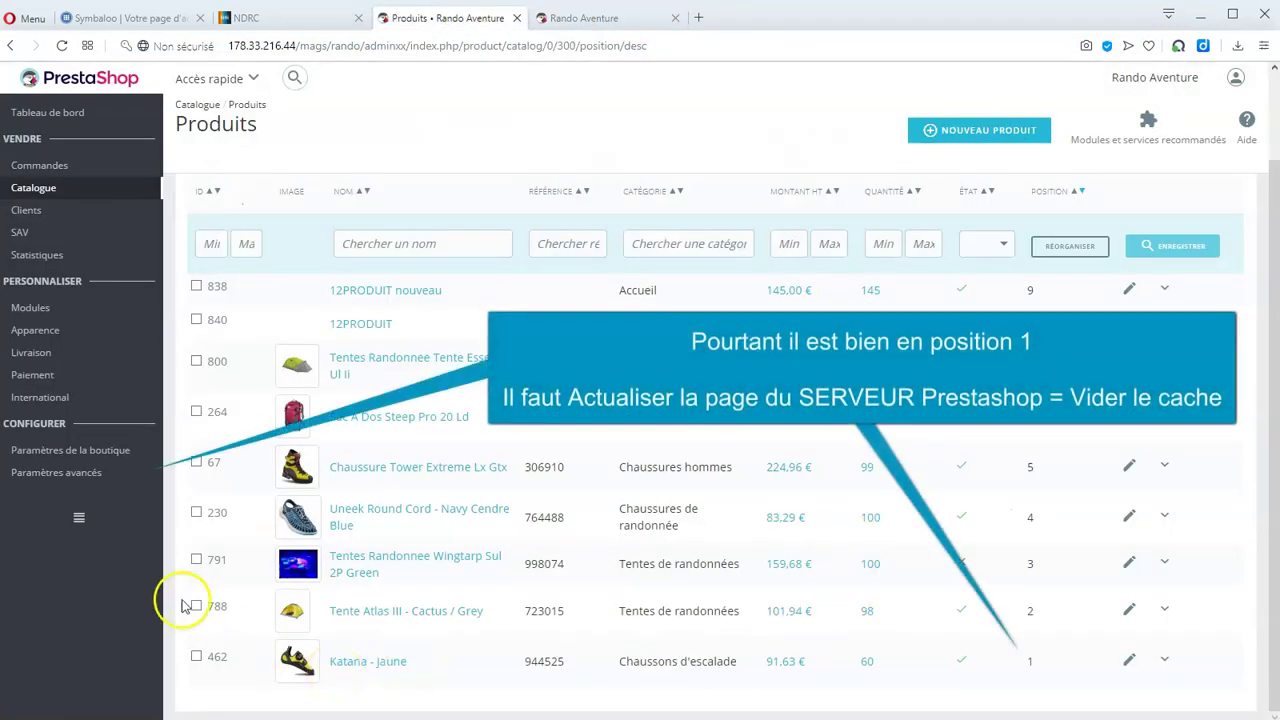
Clear the store cache in the advanced Performances settings and reload the storefront home page to check the product order.
mouse_move(111, 489)
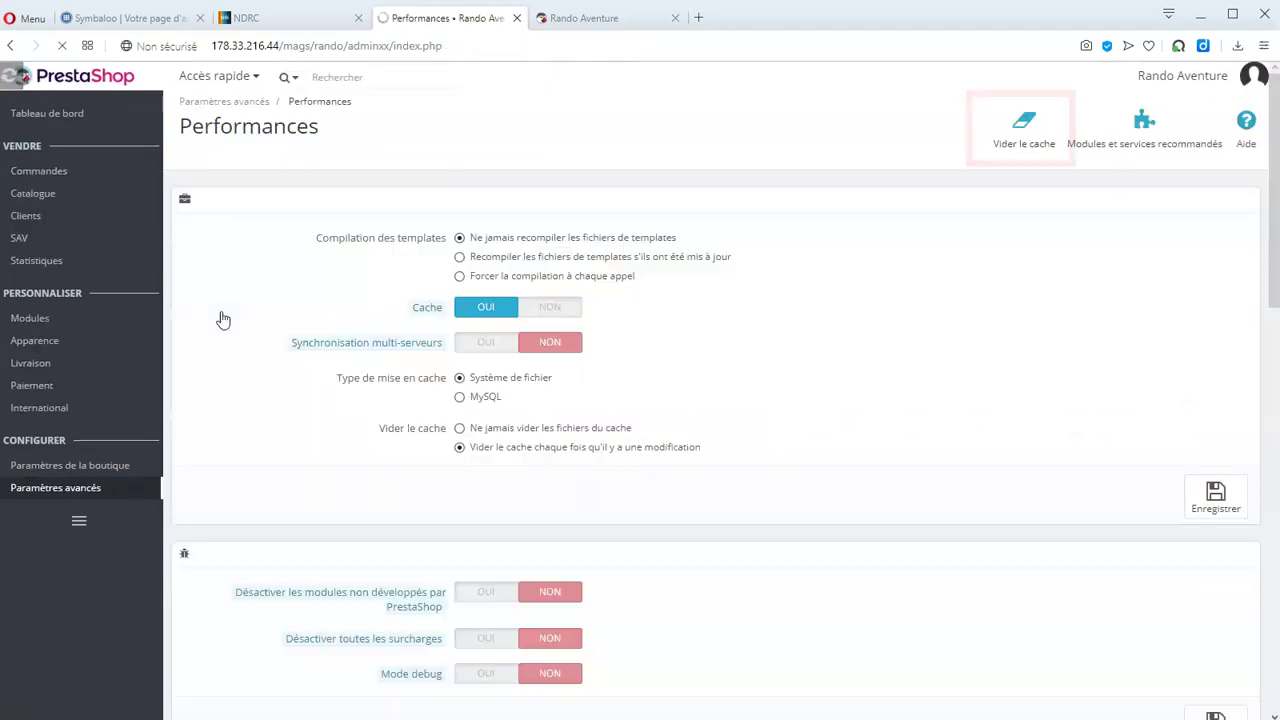
left_click(1016, 140)
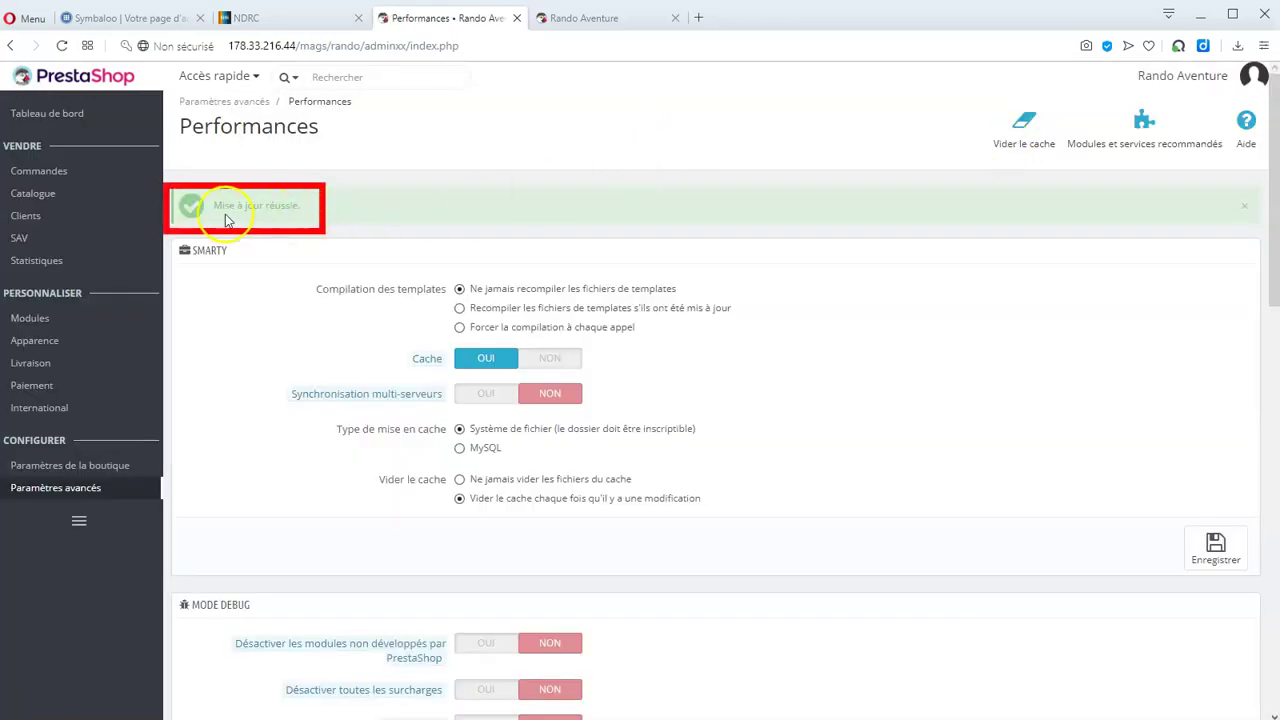
left_click(569, 19)
left_click(61, 45)
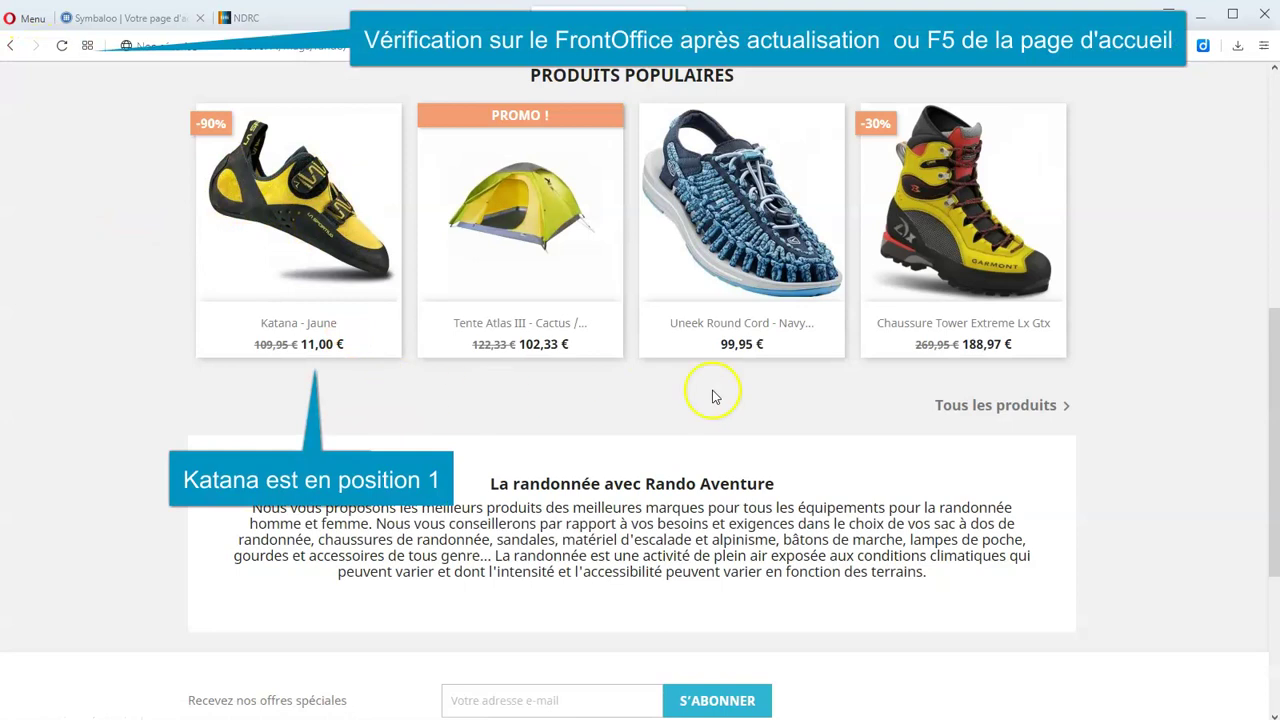
Return to the back office and search the installed modules for "carrousel".
left_click(470, 14)
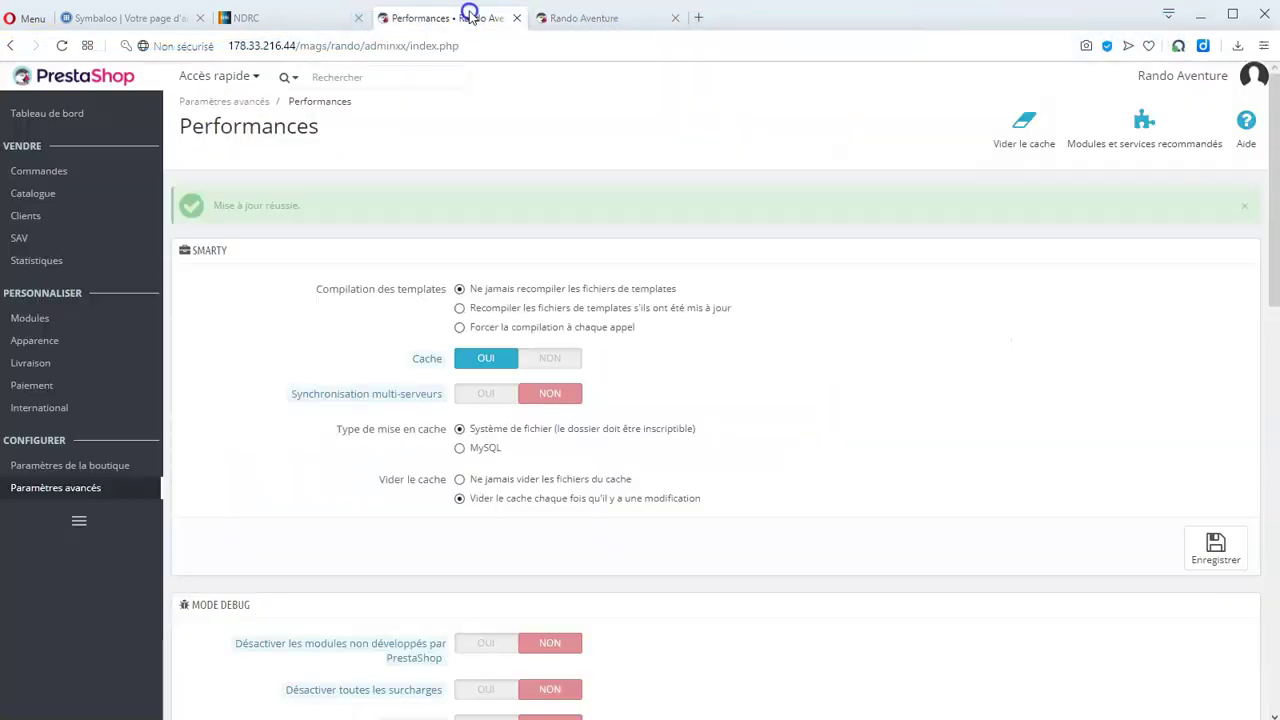
left_click(78, 313)
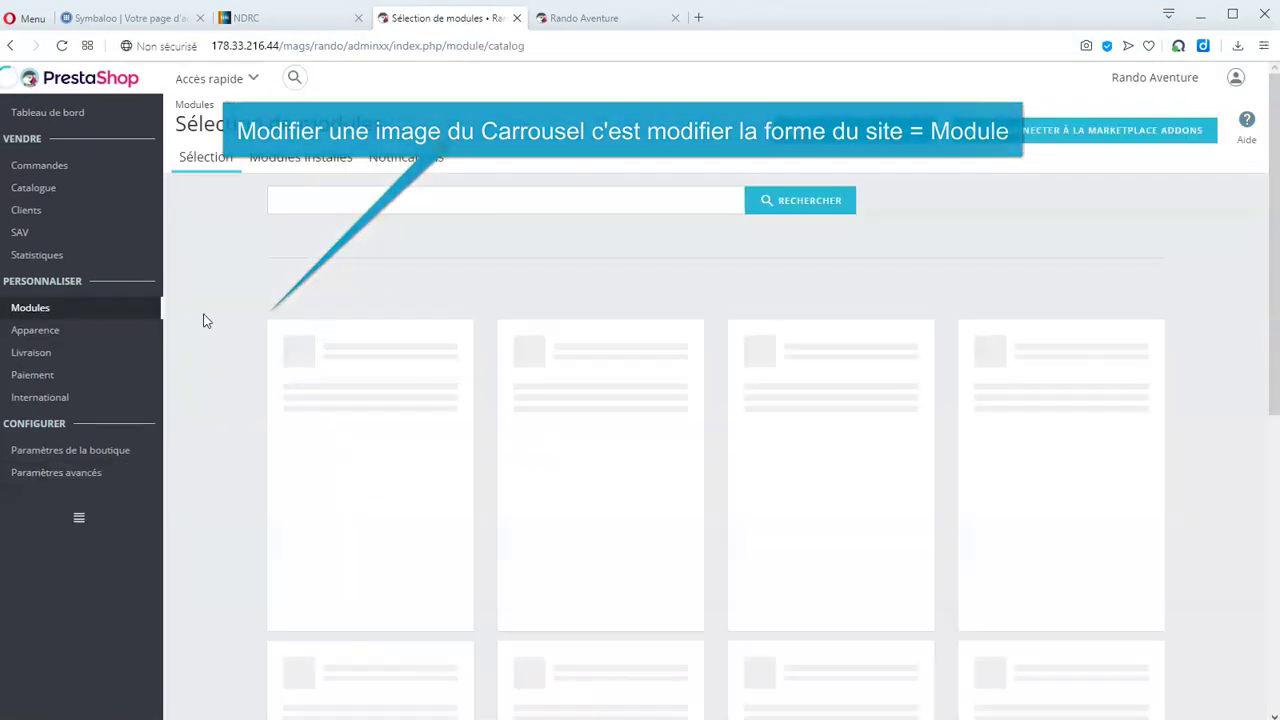
left_click(302, 162)
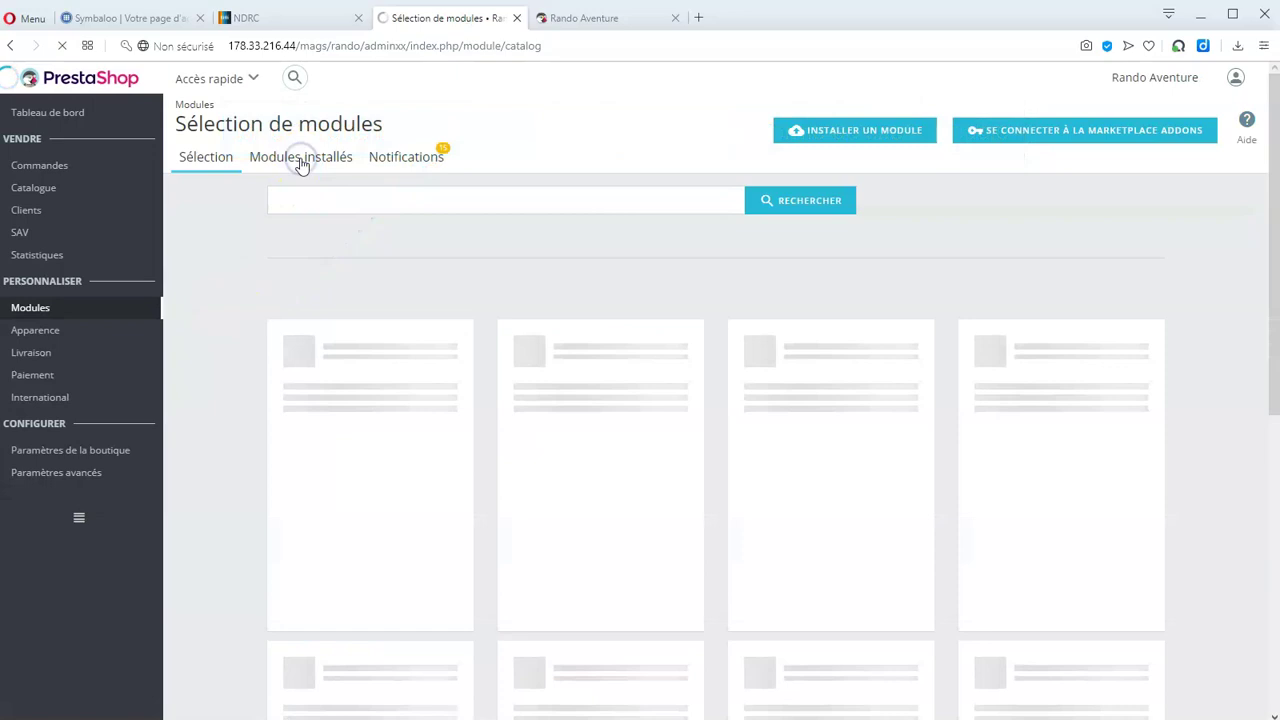
left_click(326, 203)
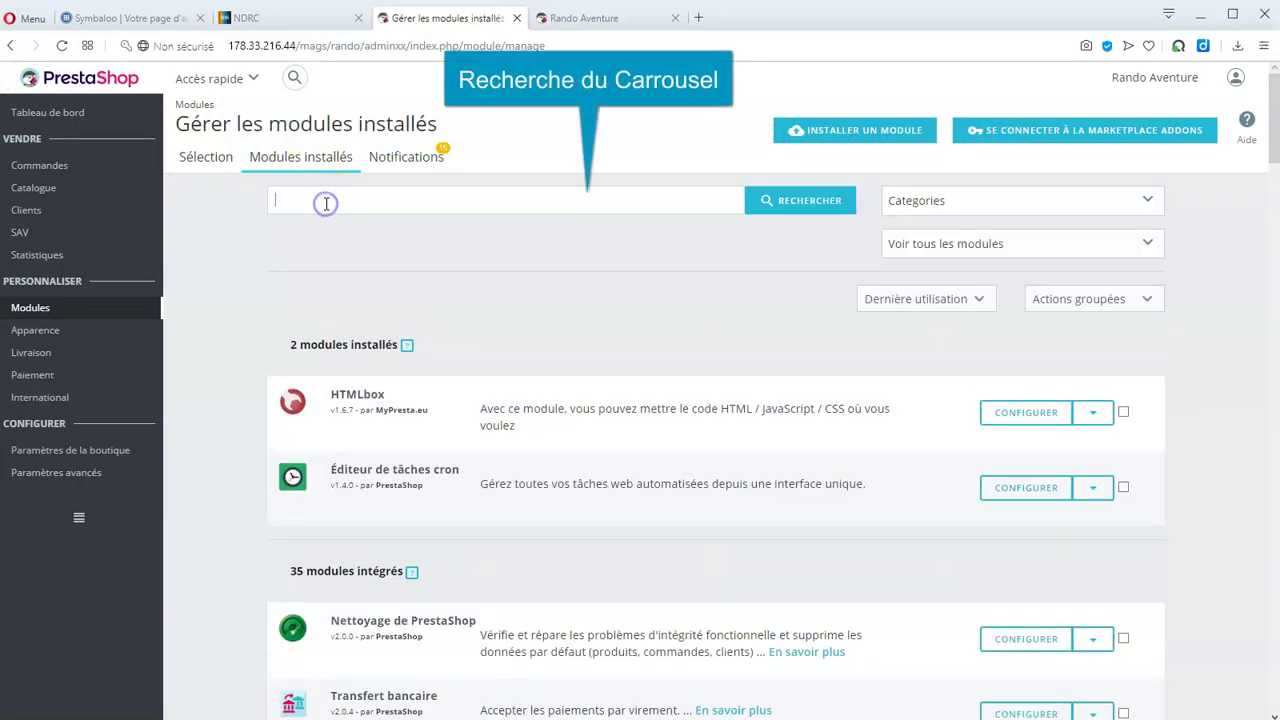
type("carrousel")
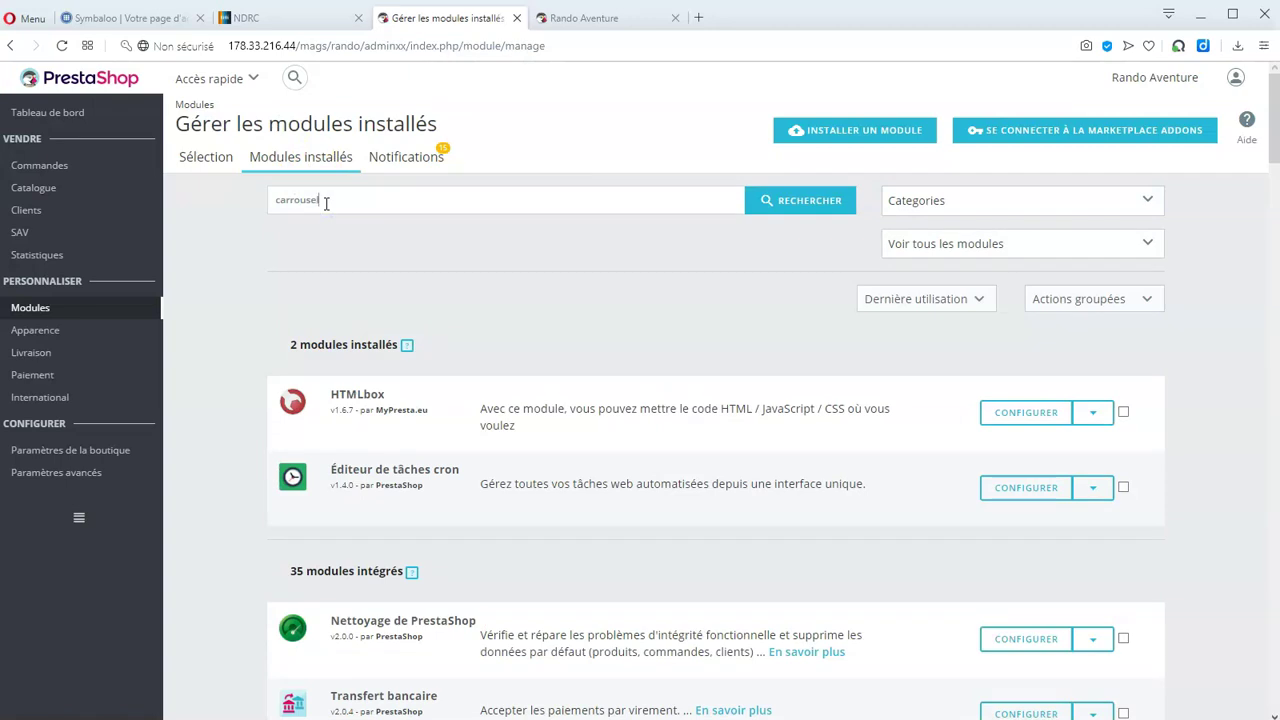
key("Return")
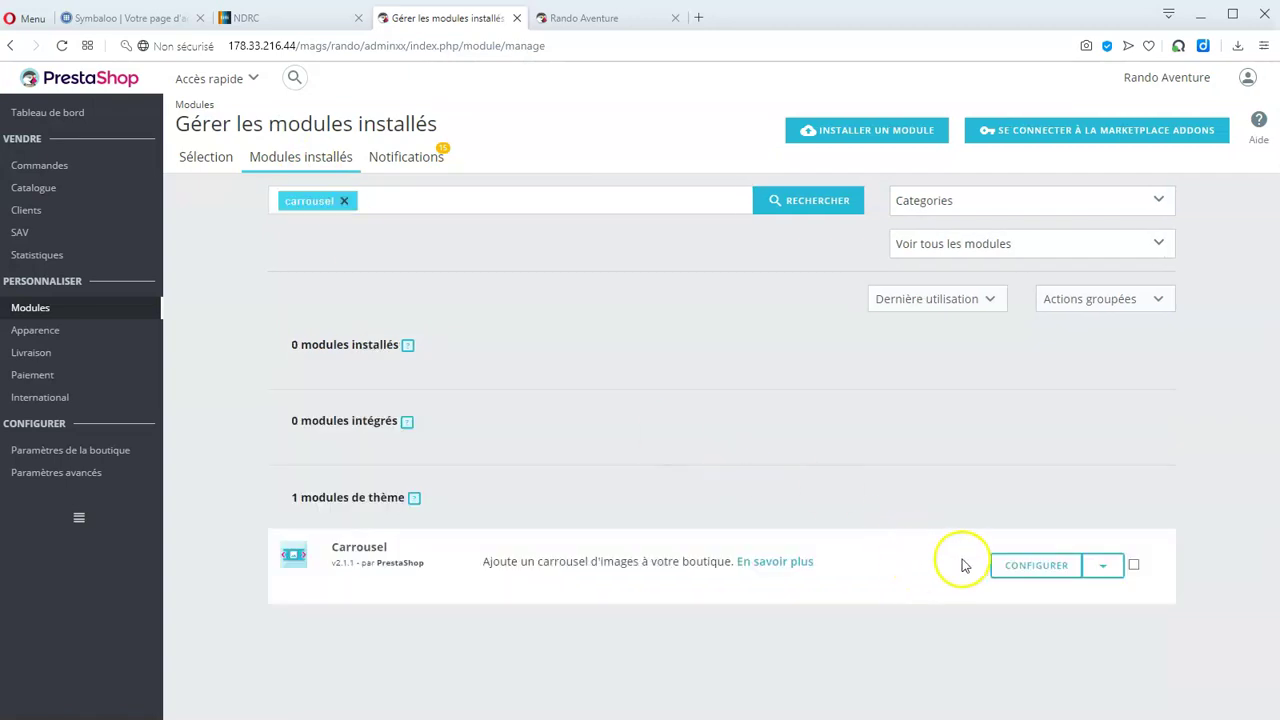
In the Carrousel module, replace the image of the first slide, NOUVEAU PRODUIT, with 20170812_092421.jpg and save the slide.
left_click(1034, 575)
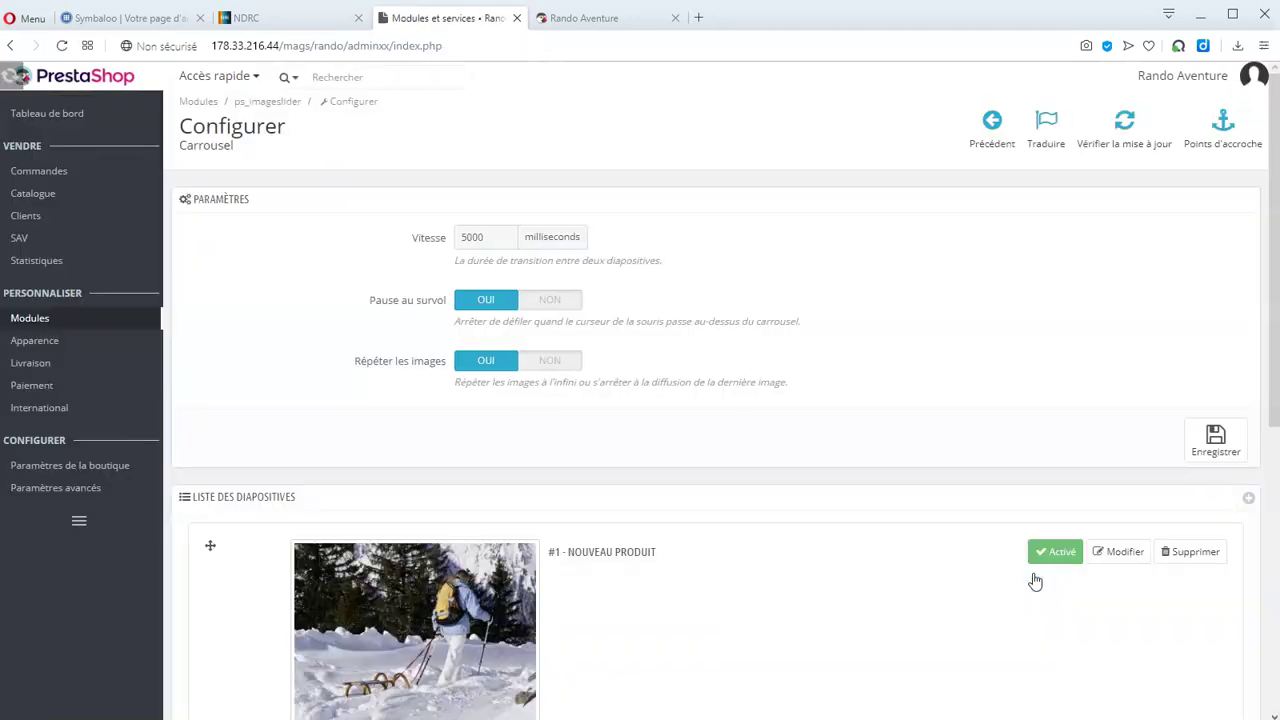
scroll(930, 572, "down", 2)
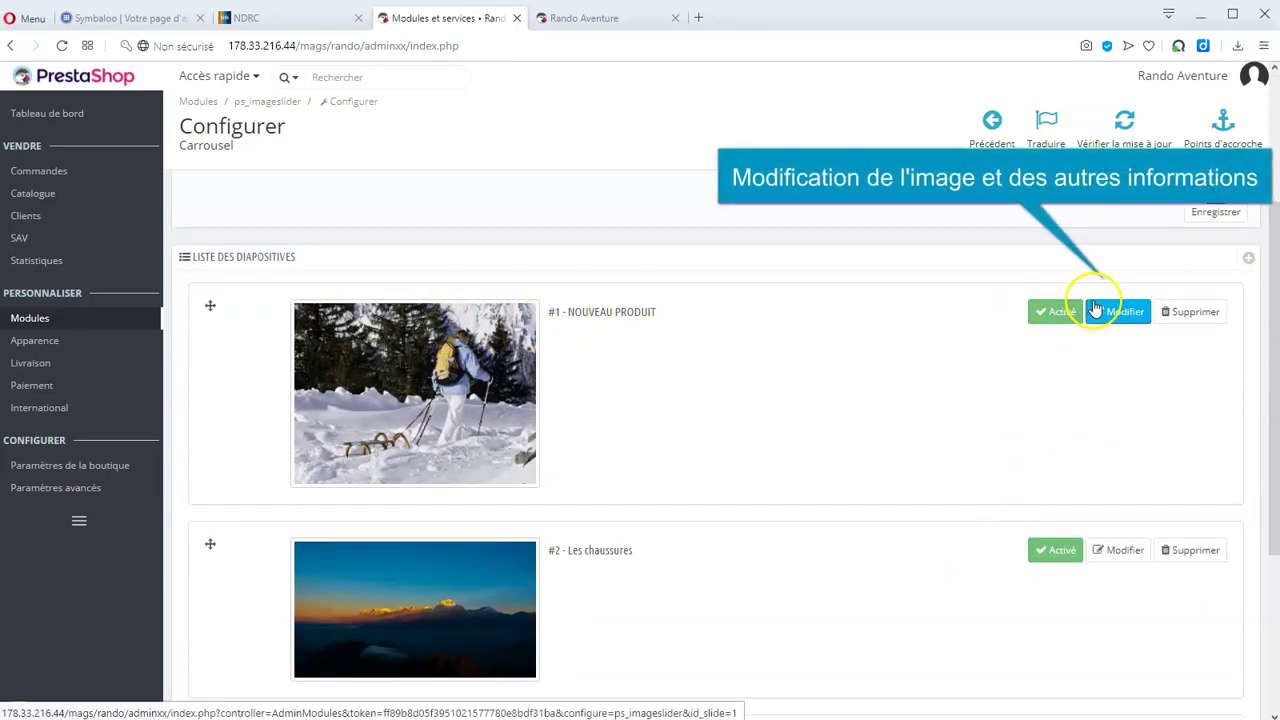
left_click(1126, 313)
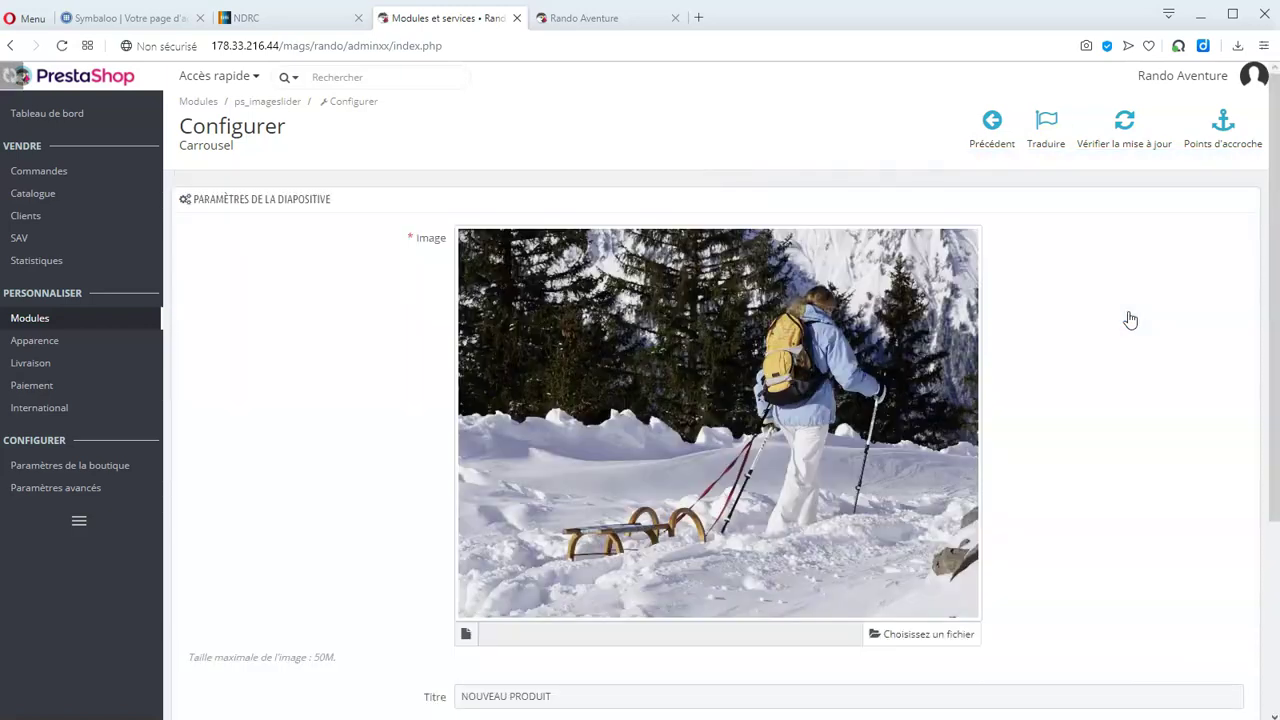
scroll(1130, 320, "down", 2)
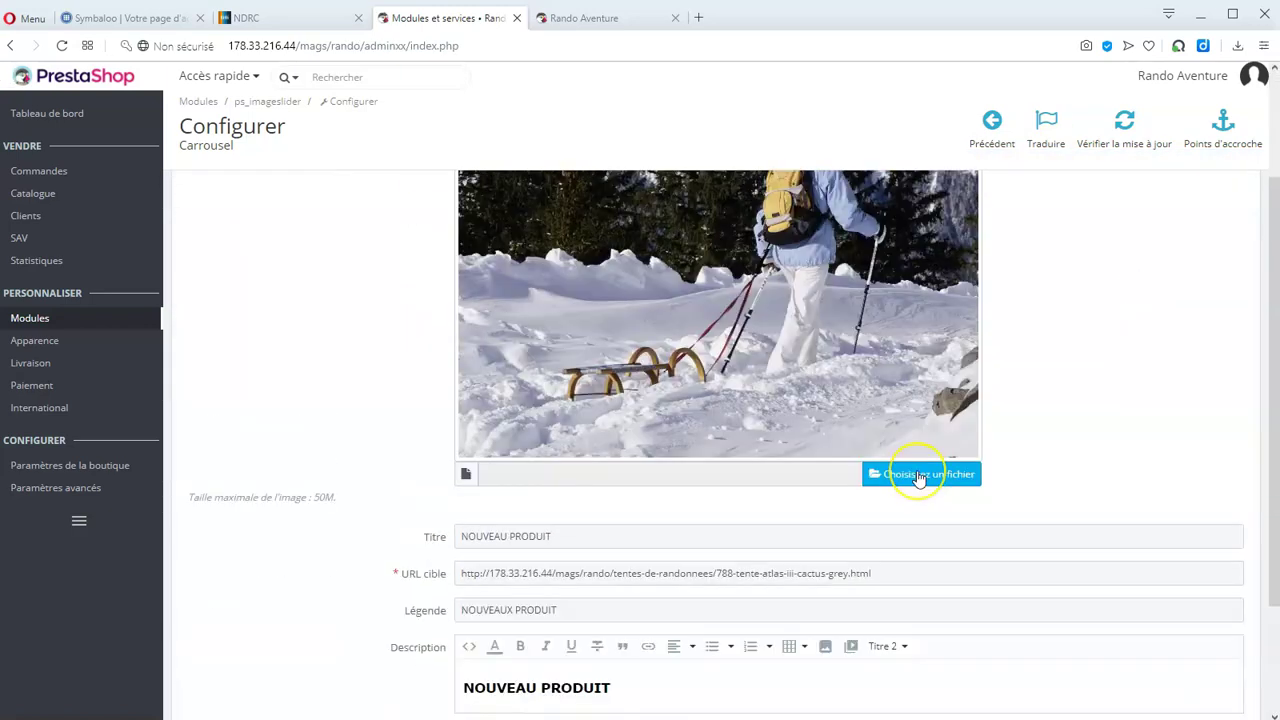
left_click(919, 474)
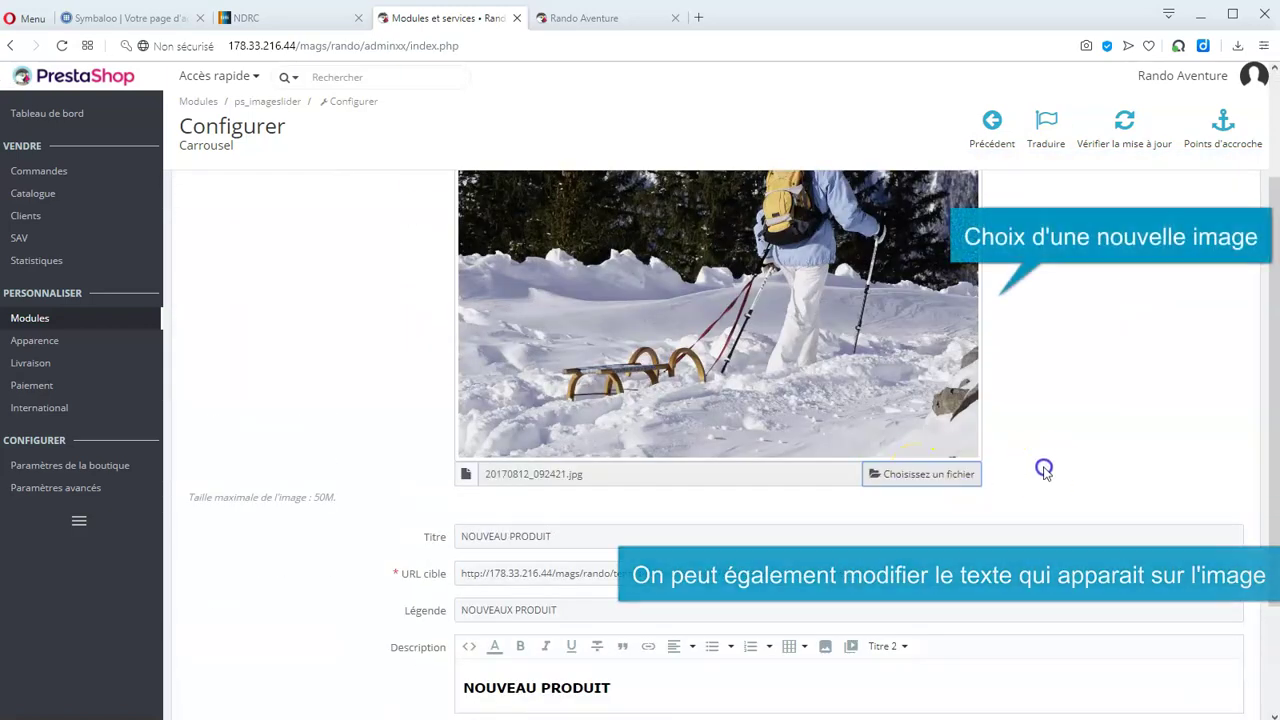
scroll(1093, 451, "down", 2)
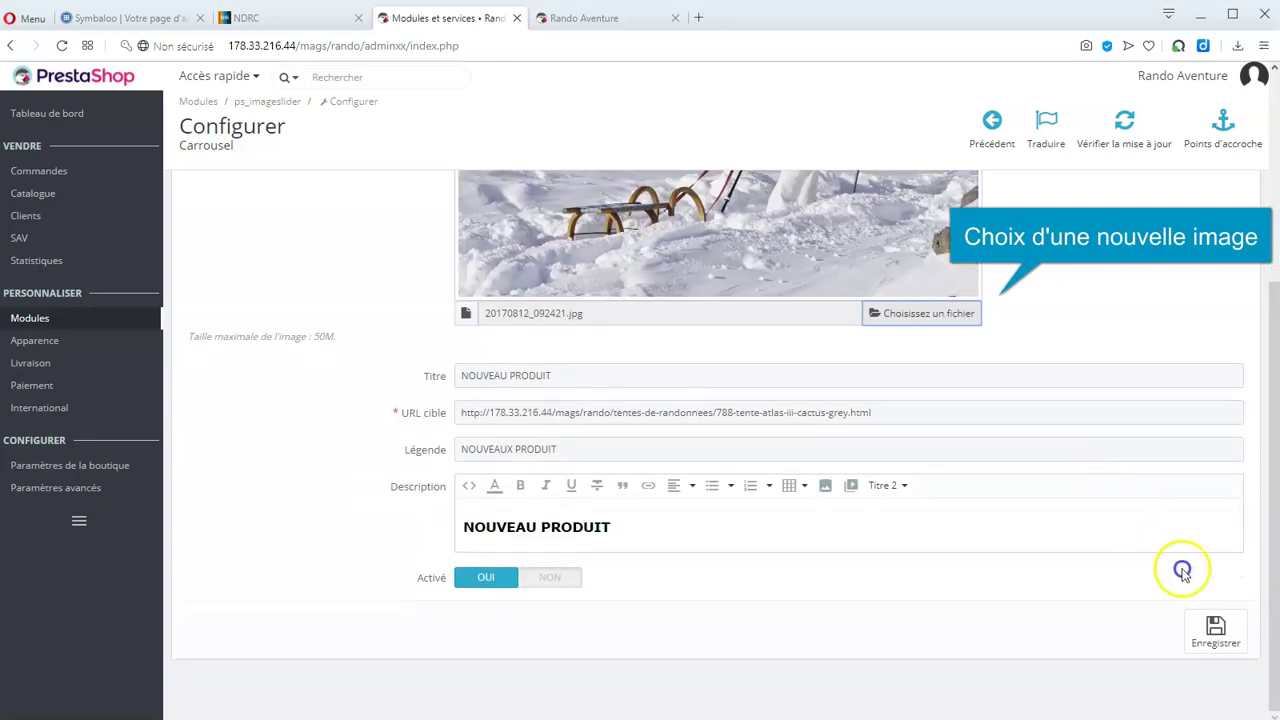
left_click(1215, 629)
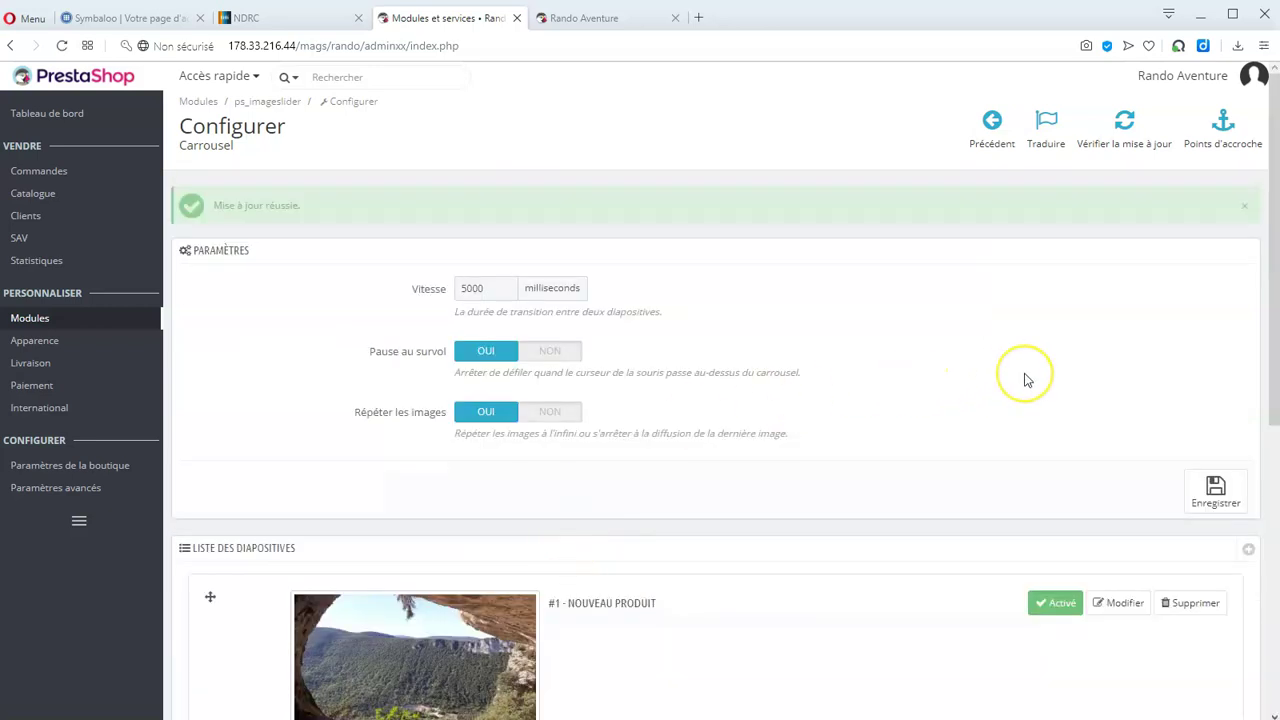
Review the carousel's slide list, then reload the storefront home page and check the image of the NOUVEAU PRODUIT slide.
scroll(1024, 380, "down", 3)
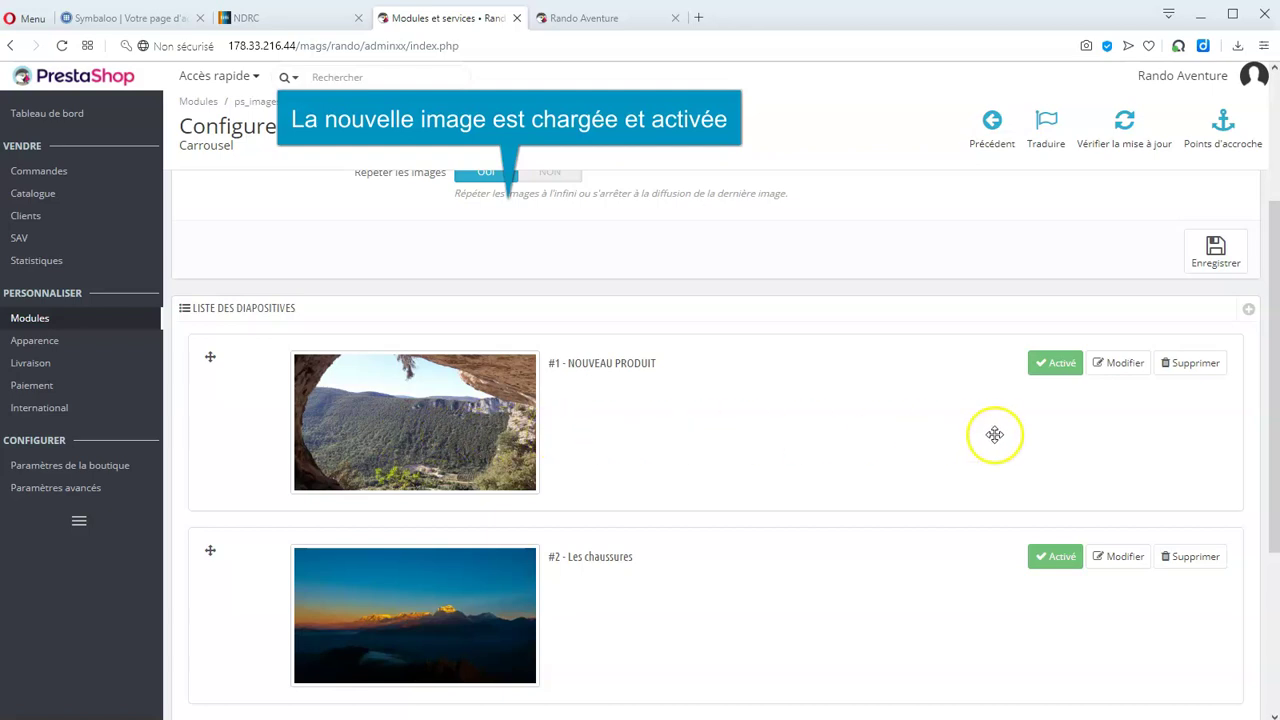
scroll(994, 446, "down", 3)
scroll(1083, 414, "up", 4)
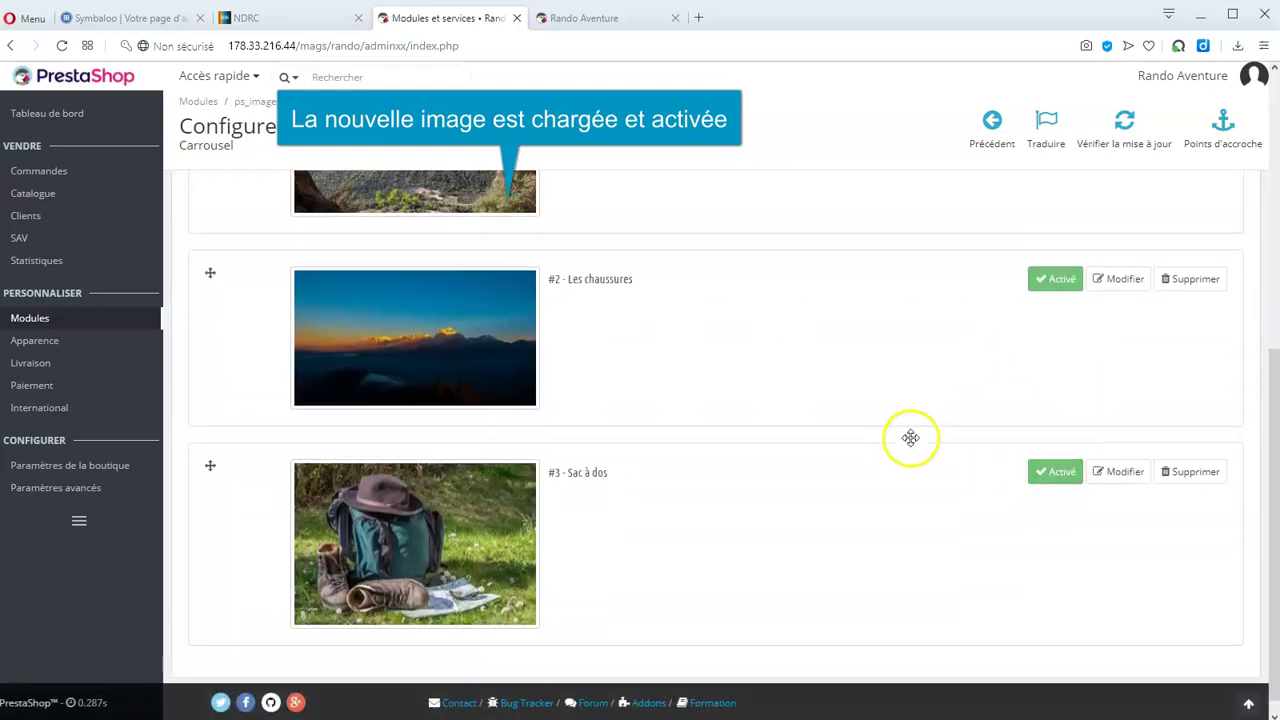
left_click(566, 18)
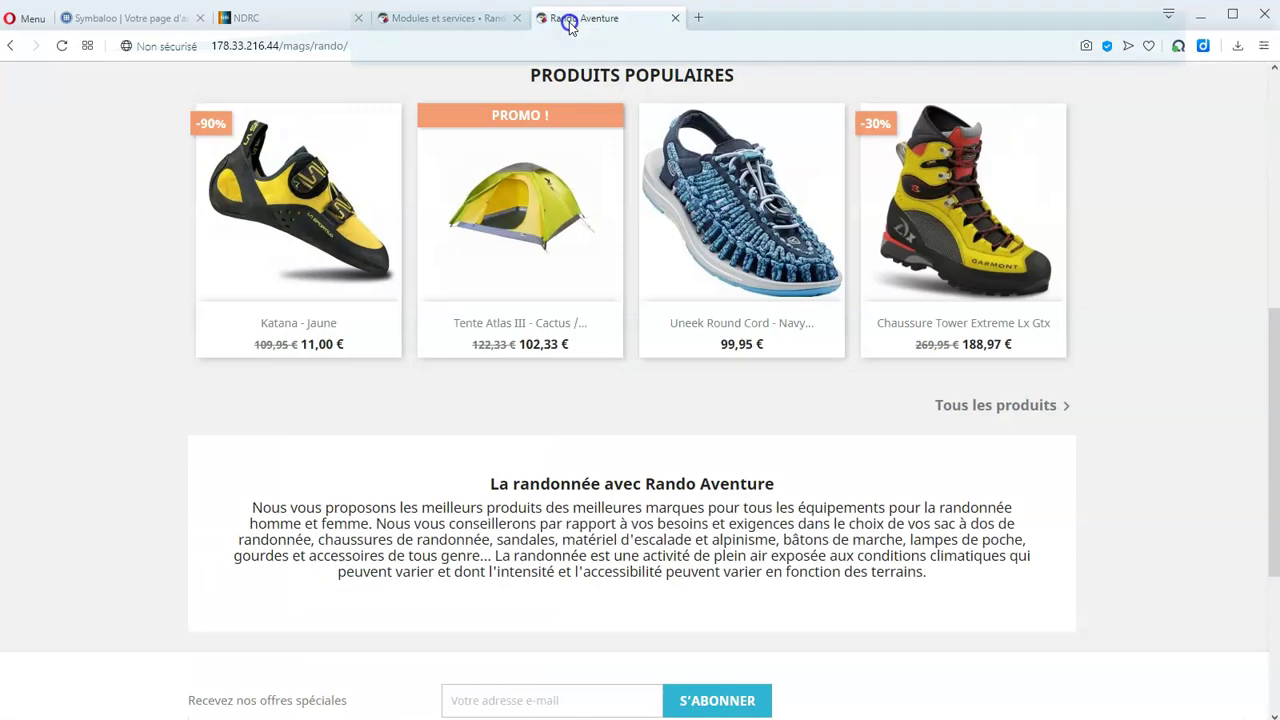
key("F5")
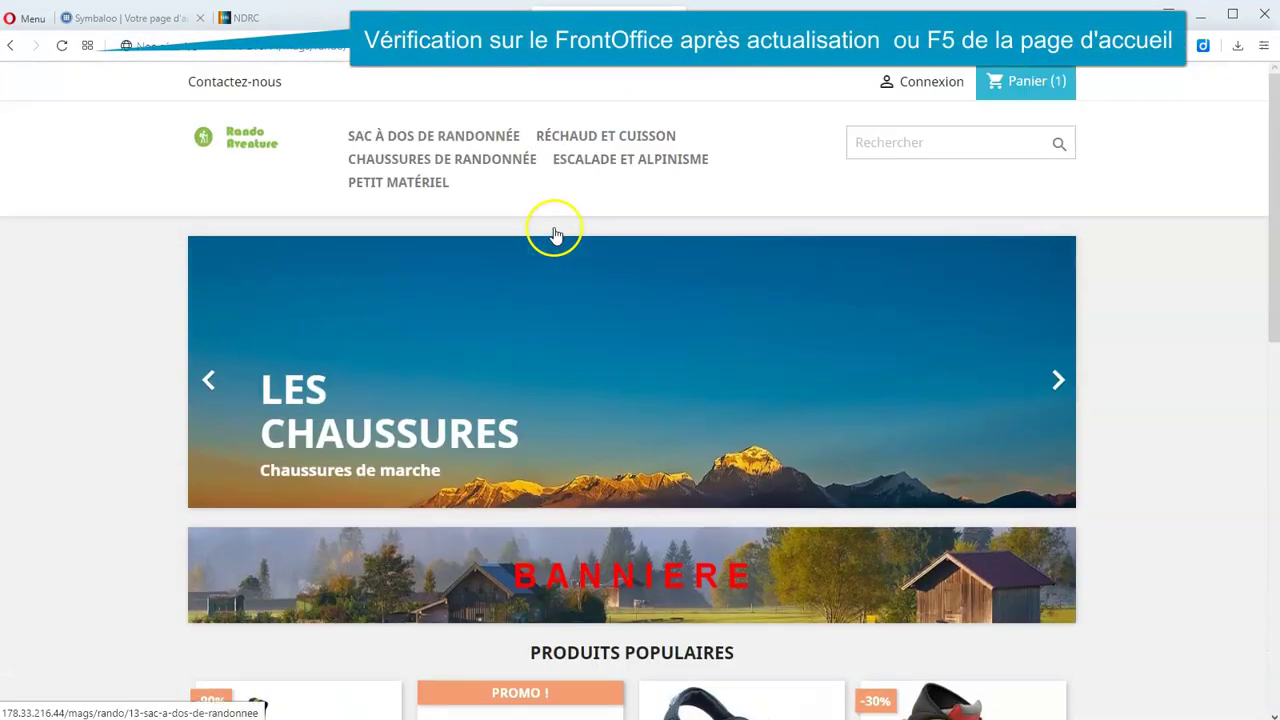
left_click(61, 45)
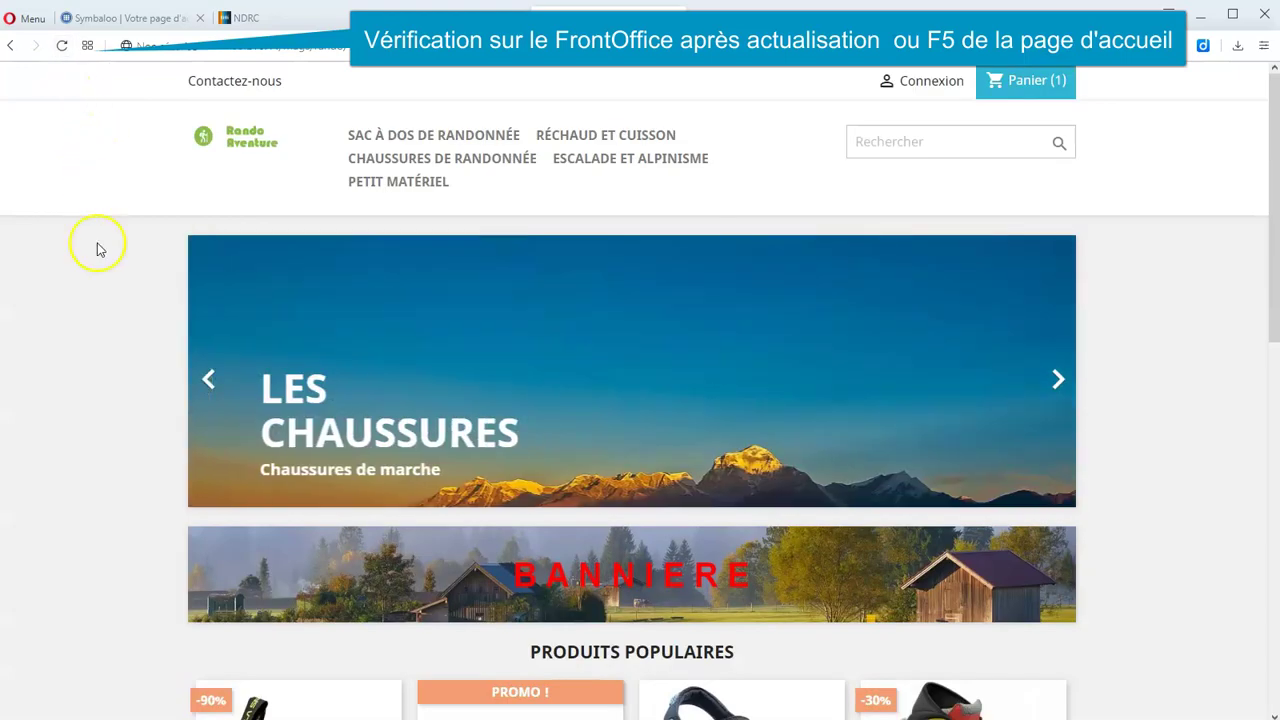
left_click(214, 380)
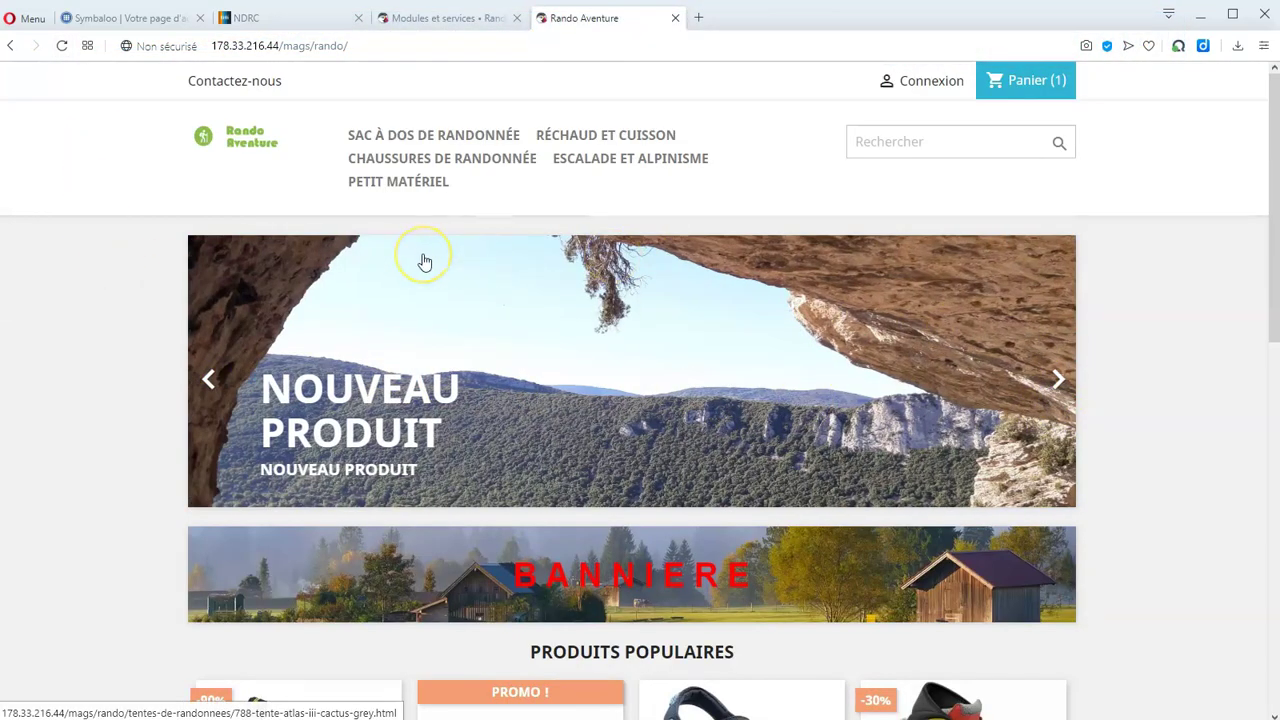
In the back-office catalogue promotions, start a new cart rule named "réduc 20%50 premiers" with the code PROMO20.
left_click(405, 20)
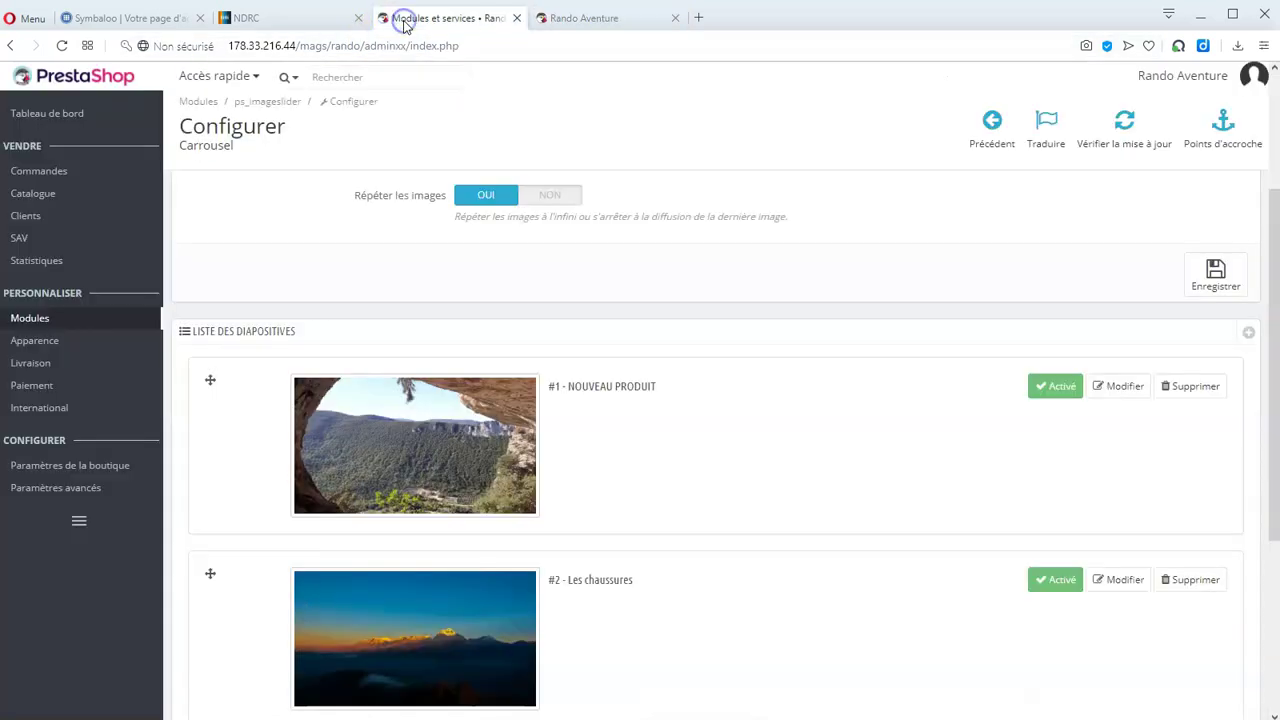
mouse_move(100, 200)
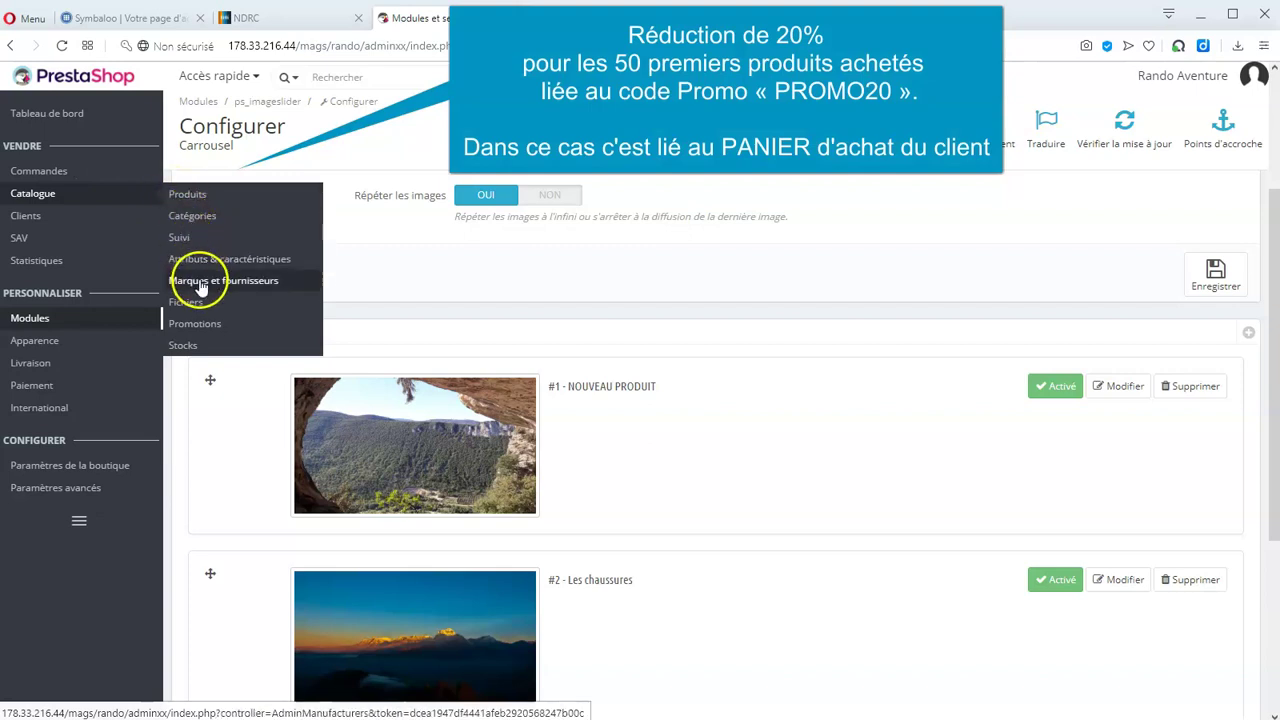
left_click(214, 326)
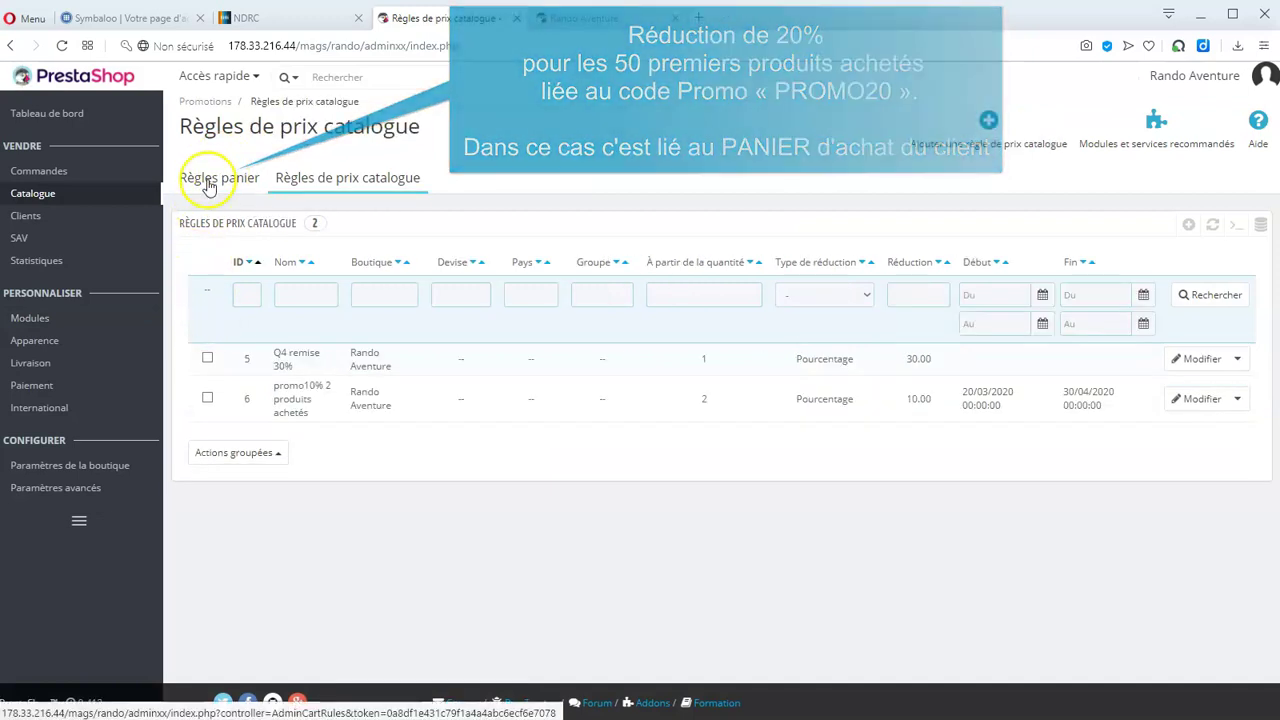
left_click(209, 187)
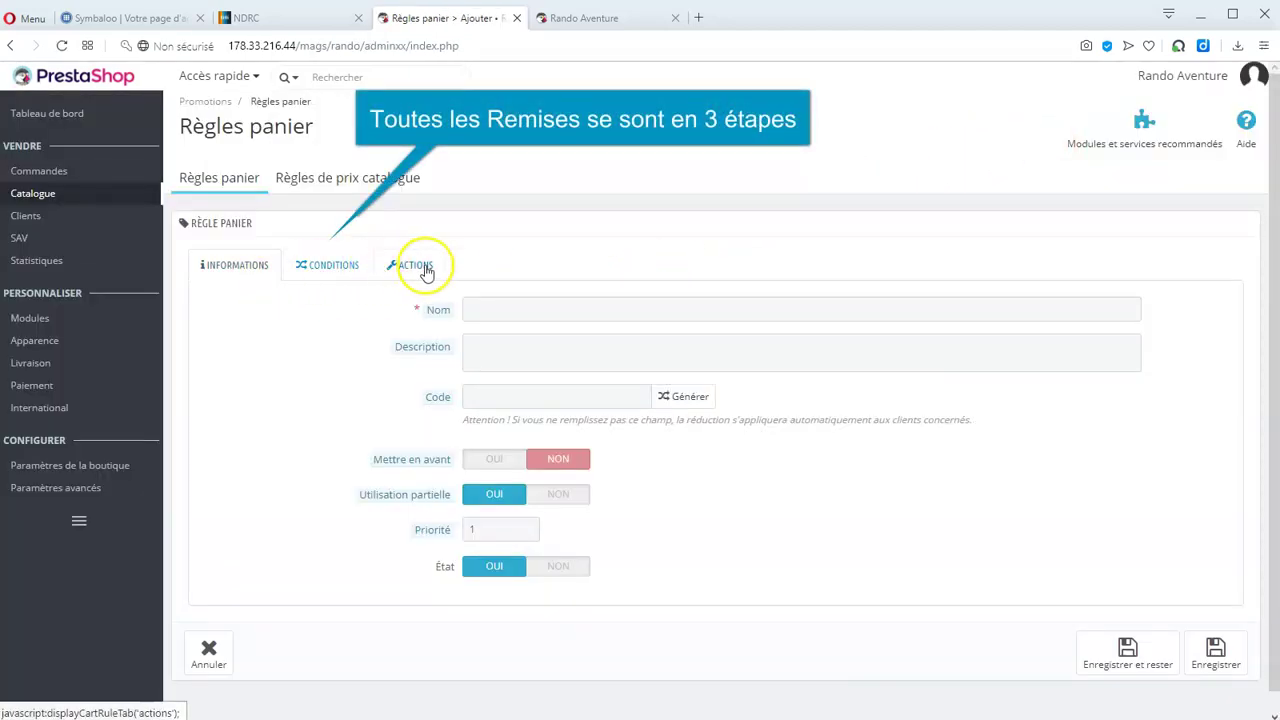
left_click(492, 301)
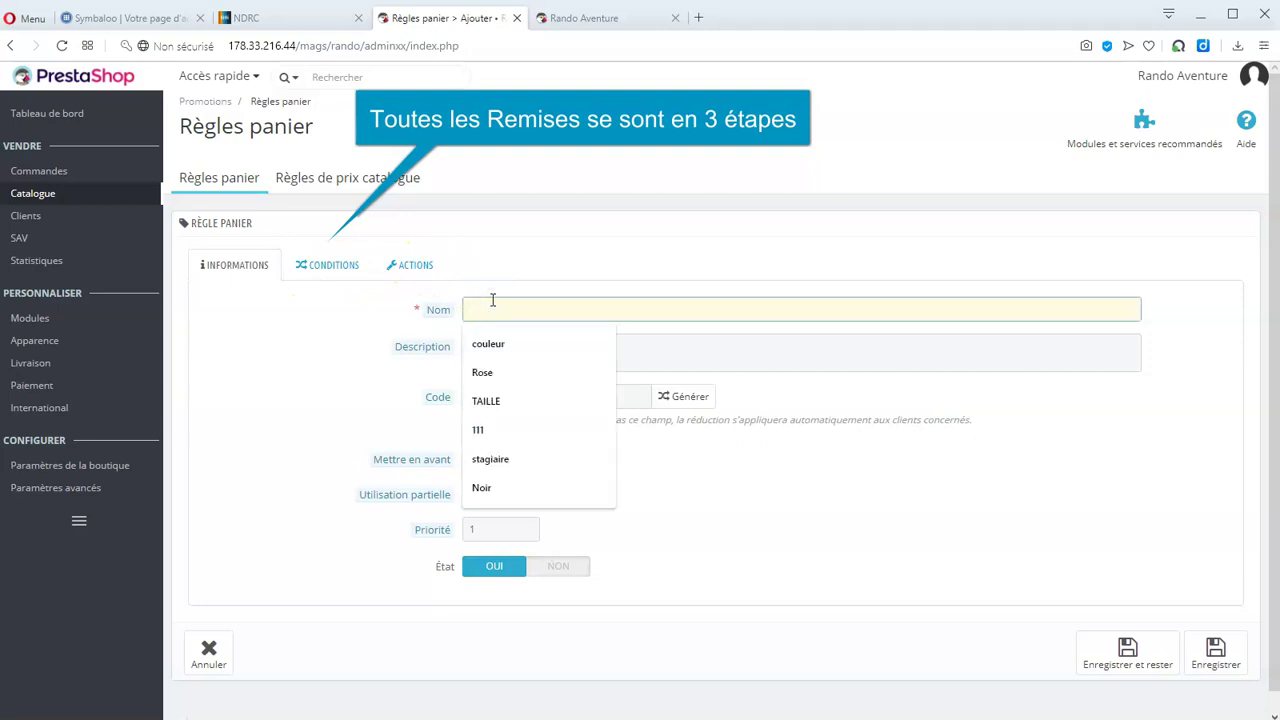
left_click(498, 309)
type("réduc 20%50")
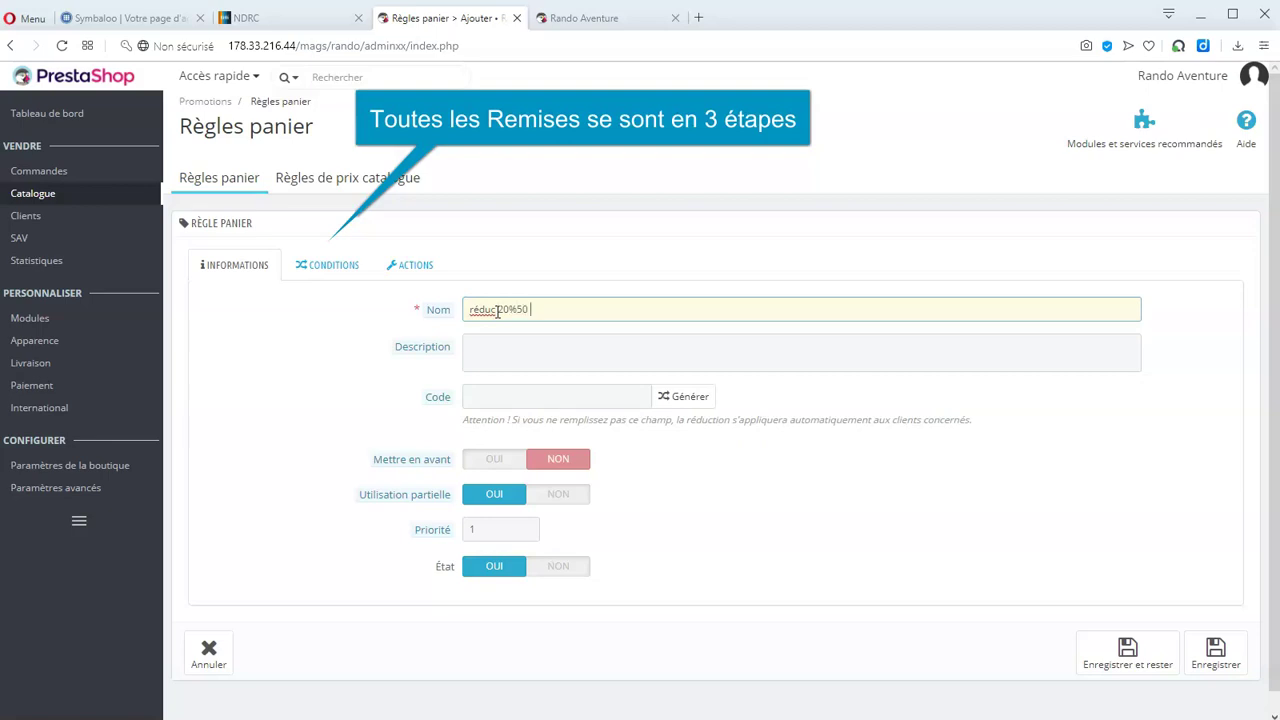
type(" premiers")
left_click(475, 350)
left_click(500, 392)
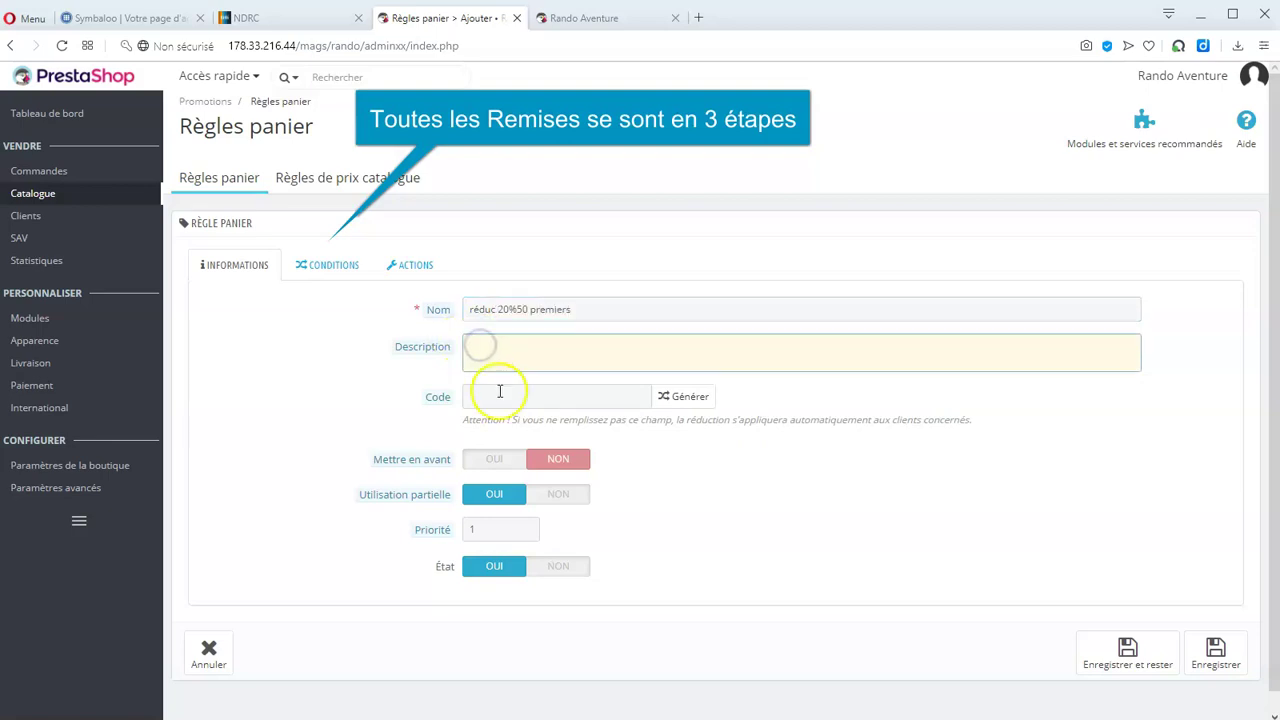
type("PROMO2")
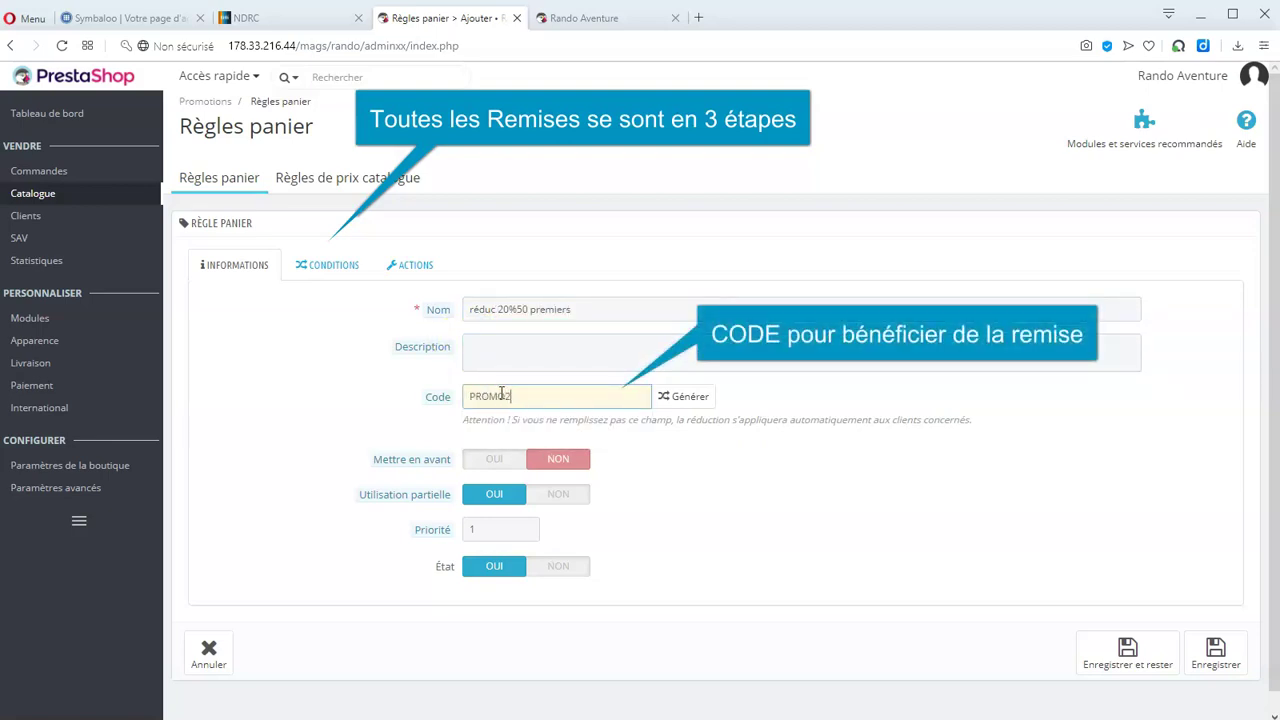
left_click(520, 437)
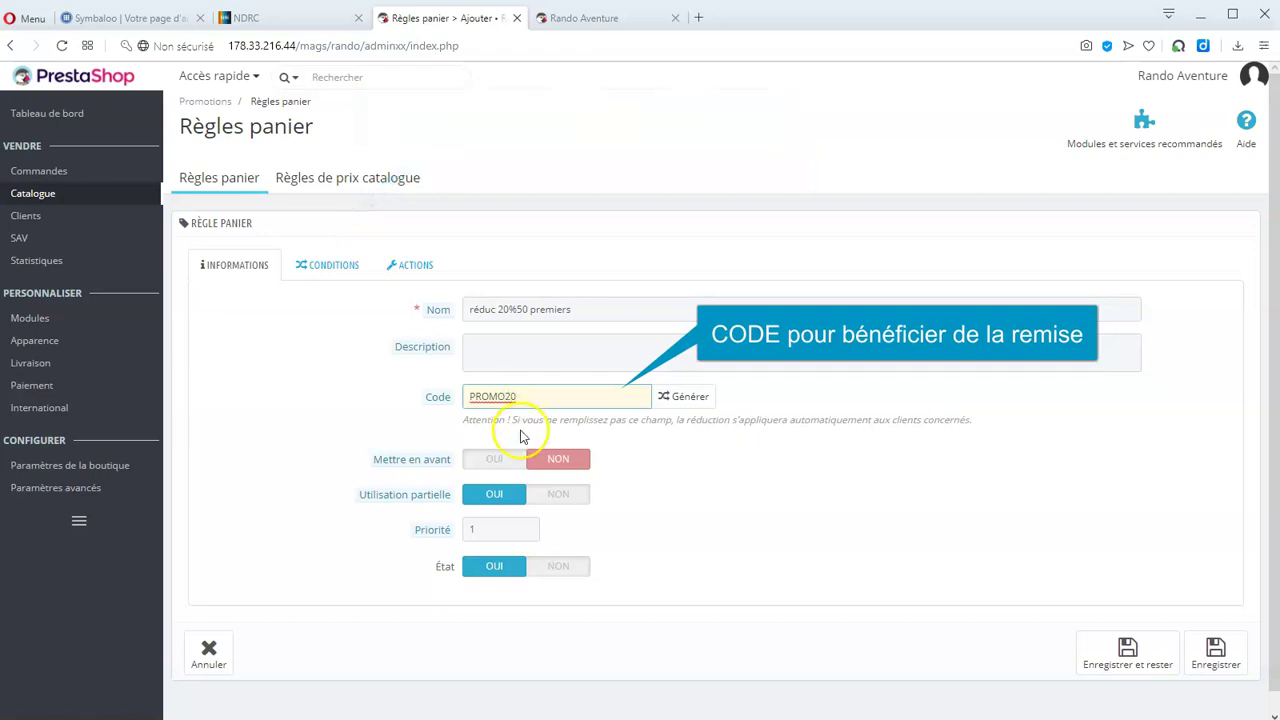
In the cart rule's conditions, set the total available quantity to 50.
left_click(329, 266)
left_click(508, 314)
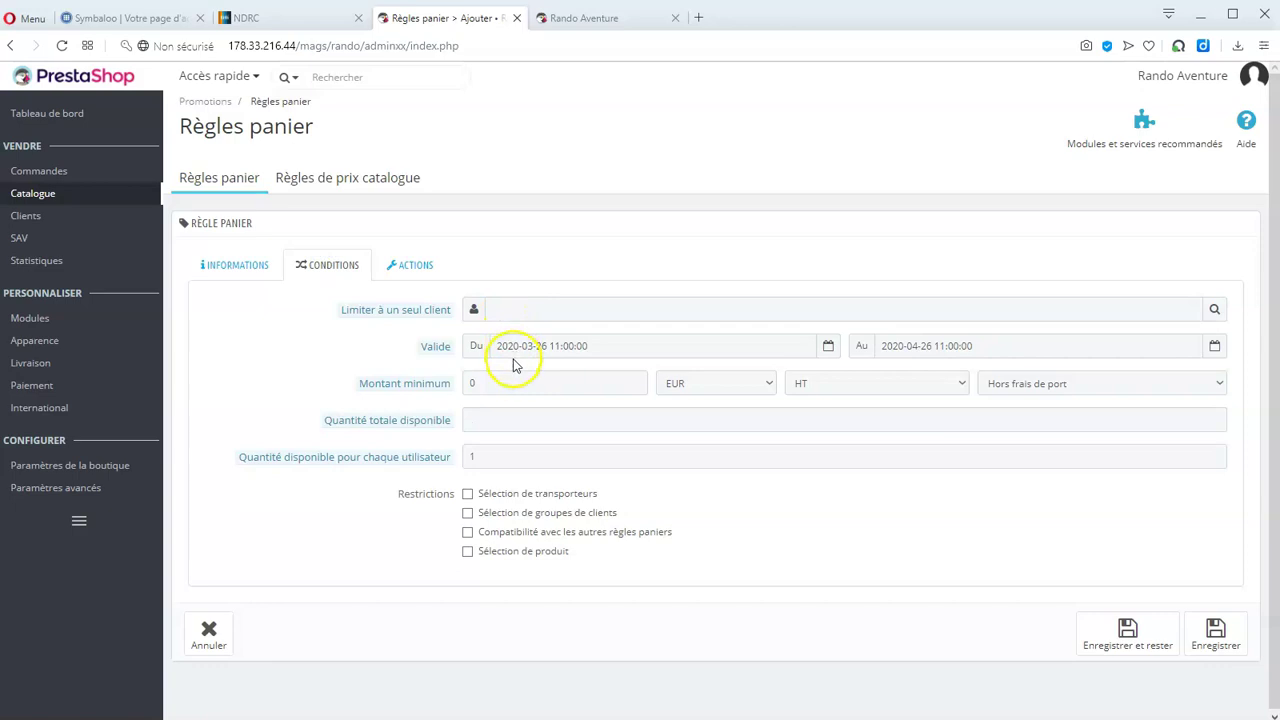
mouse_move(410, 425)
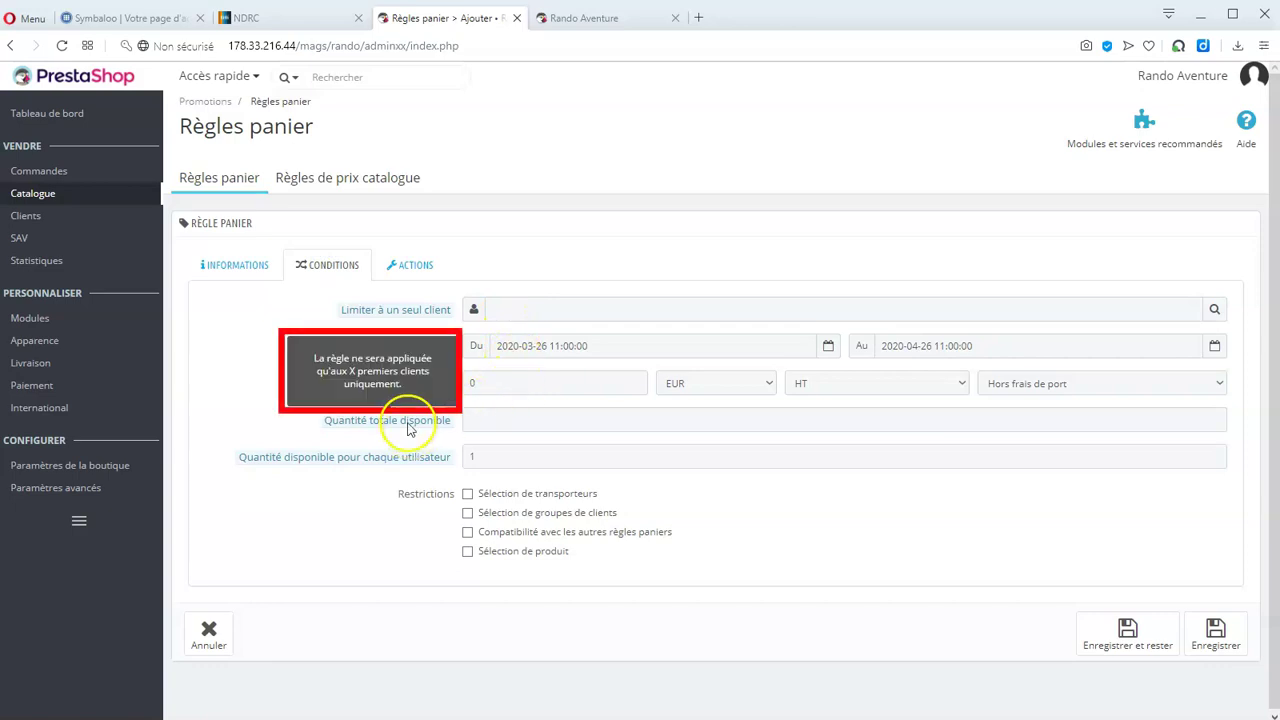
left_click(482, 421)
left_click(487, 422)
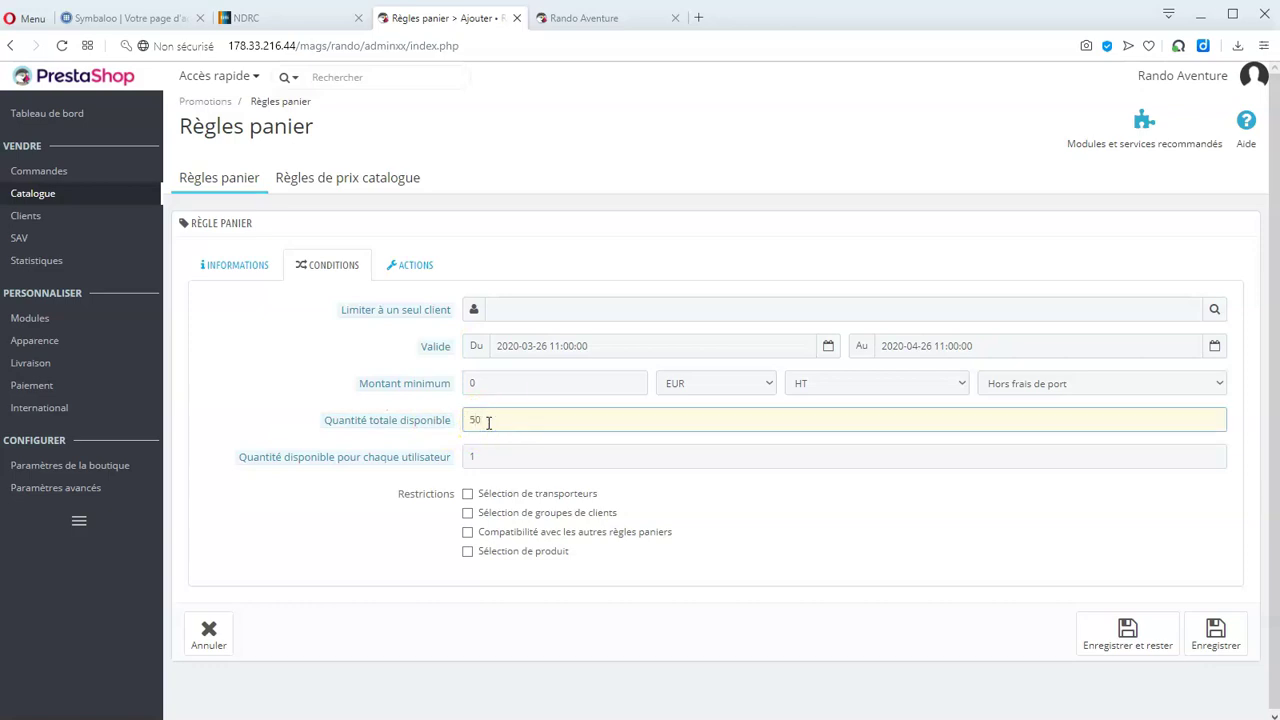
Enable the product selection restriction on the cart rule and add a selection rule concerning Produits.
left_click(467, 553)
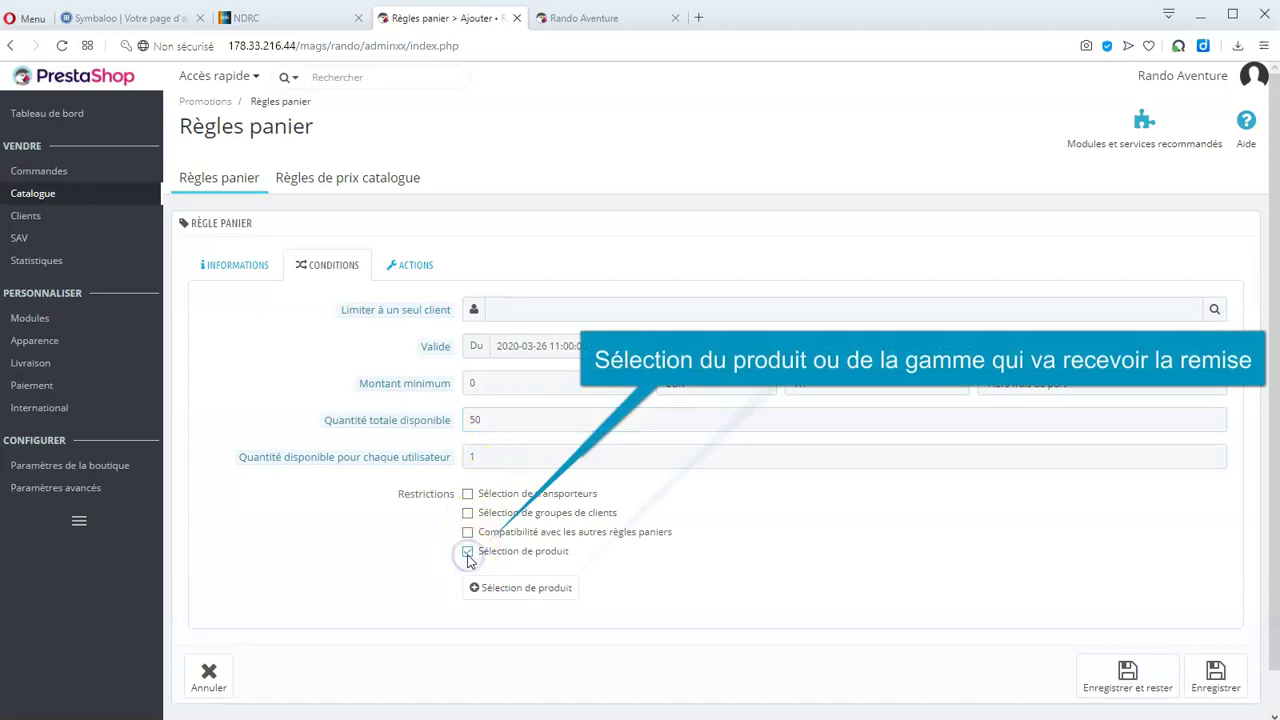
left_click(520, 588)
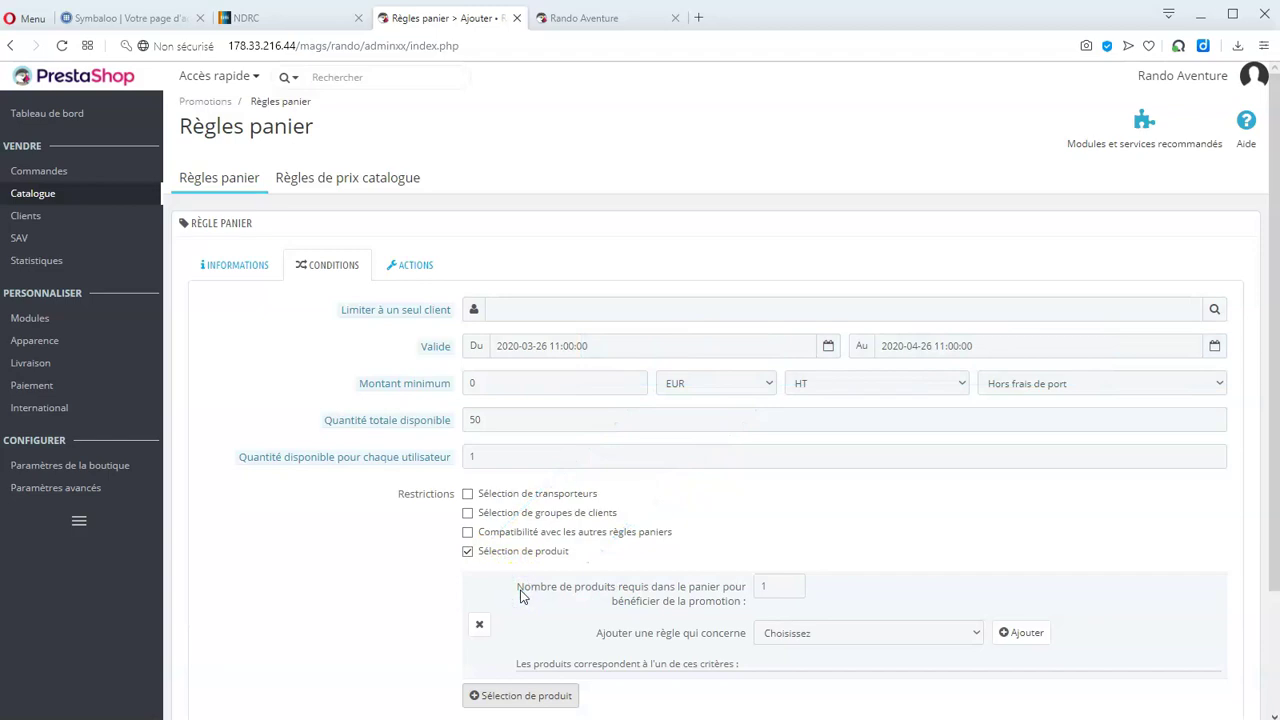
scroll(974, 540, "down", 2)
left_click(1022, 482)
left_click(976, 480)
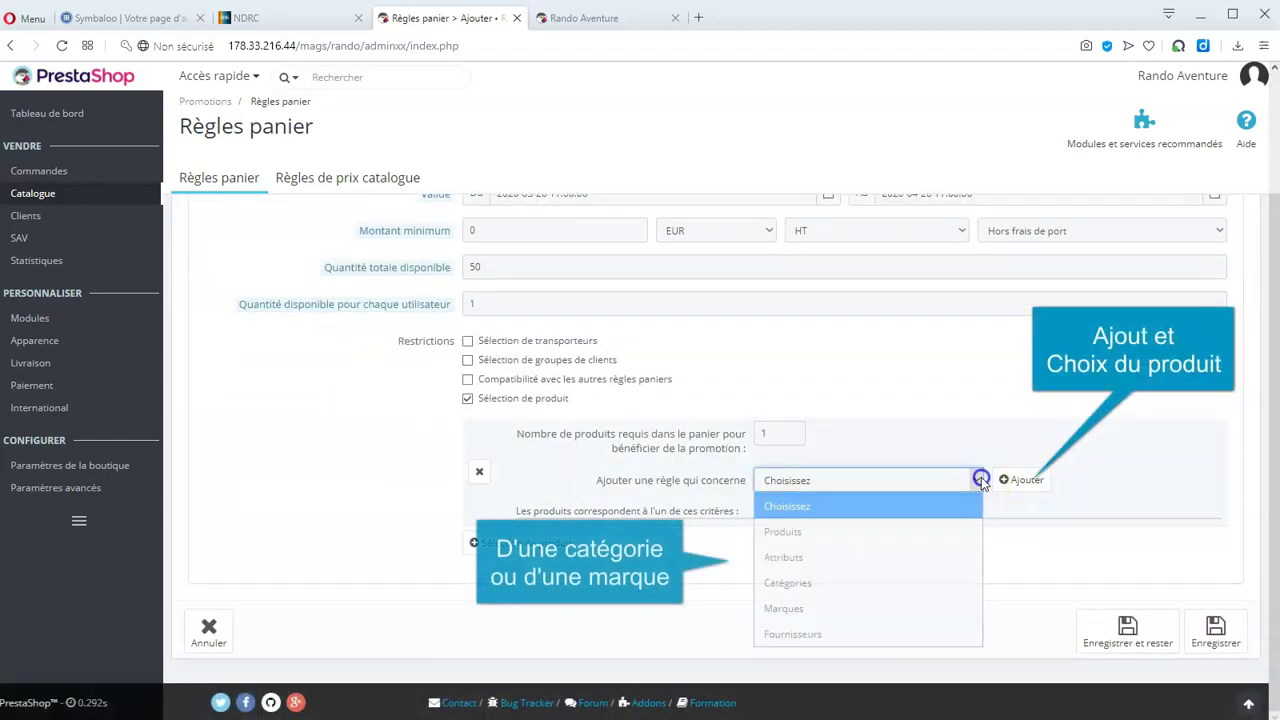
left_click(949, 540)
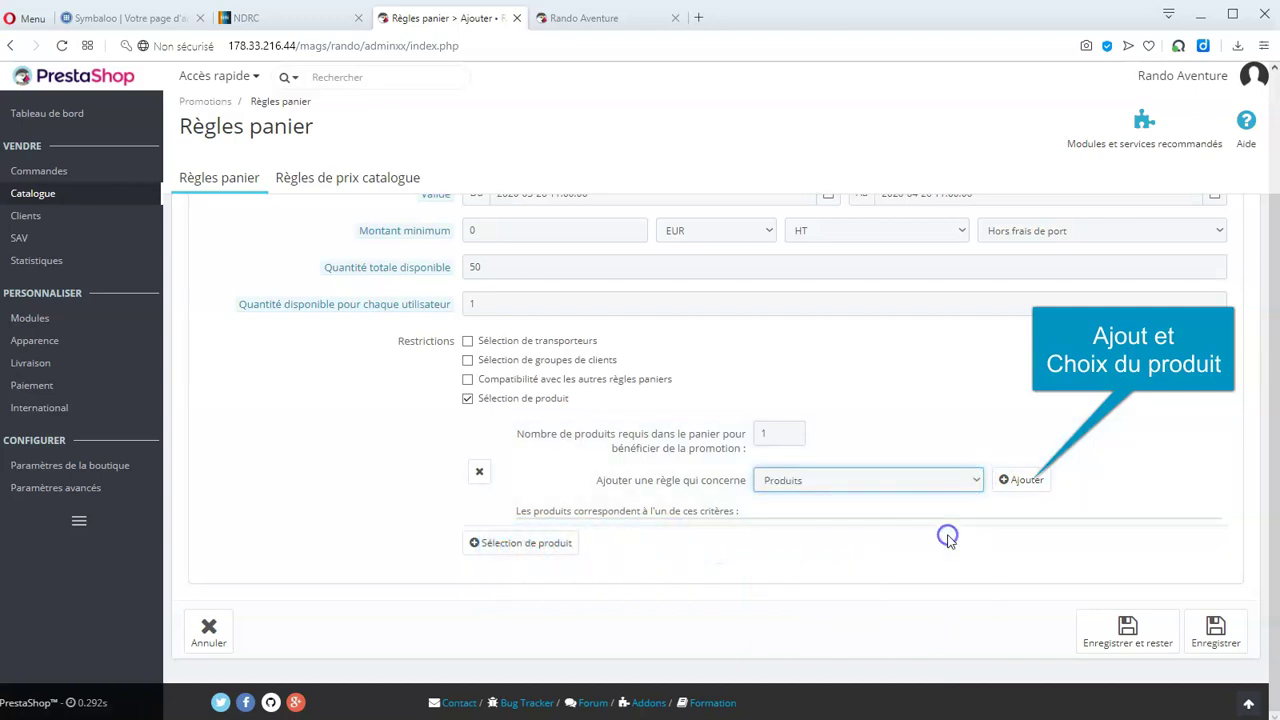
left_click(1013, 480)
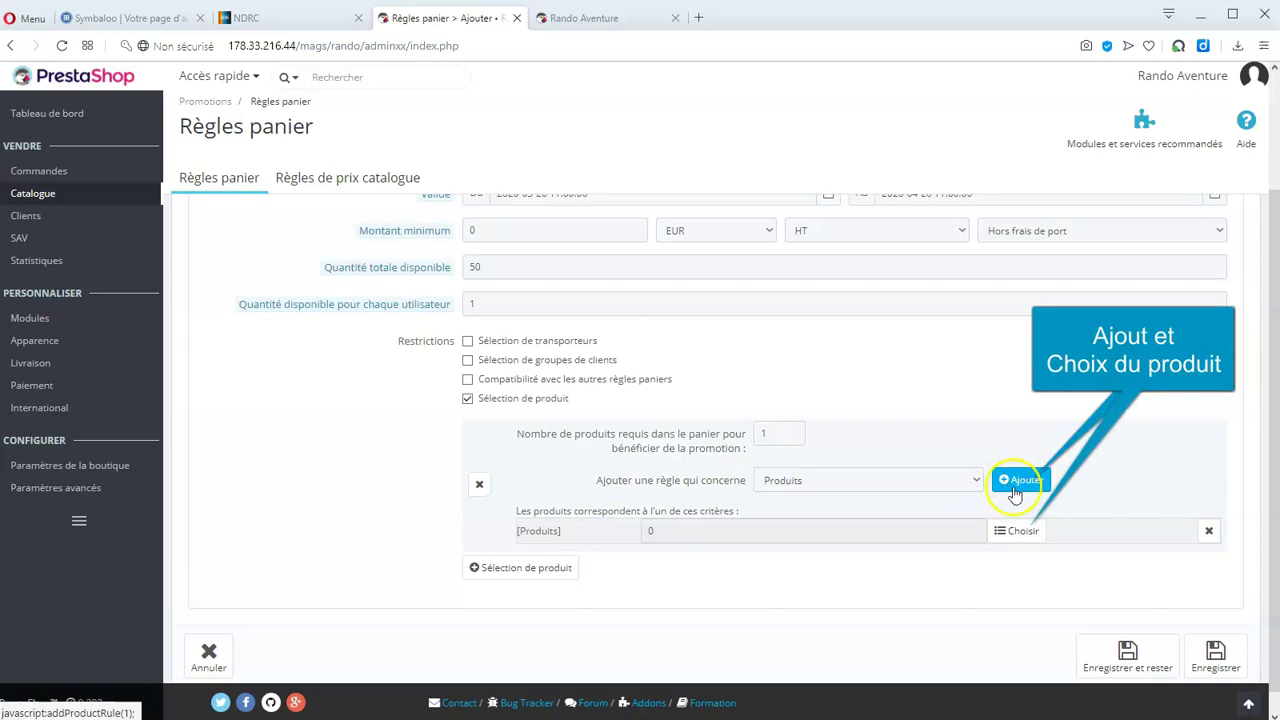
Choose Katana - Jaune as the product covered by the selection rule and close the product chooser.
left_click(1016, 531)
left_click_drag(620, 326, 620, 388)
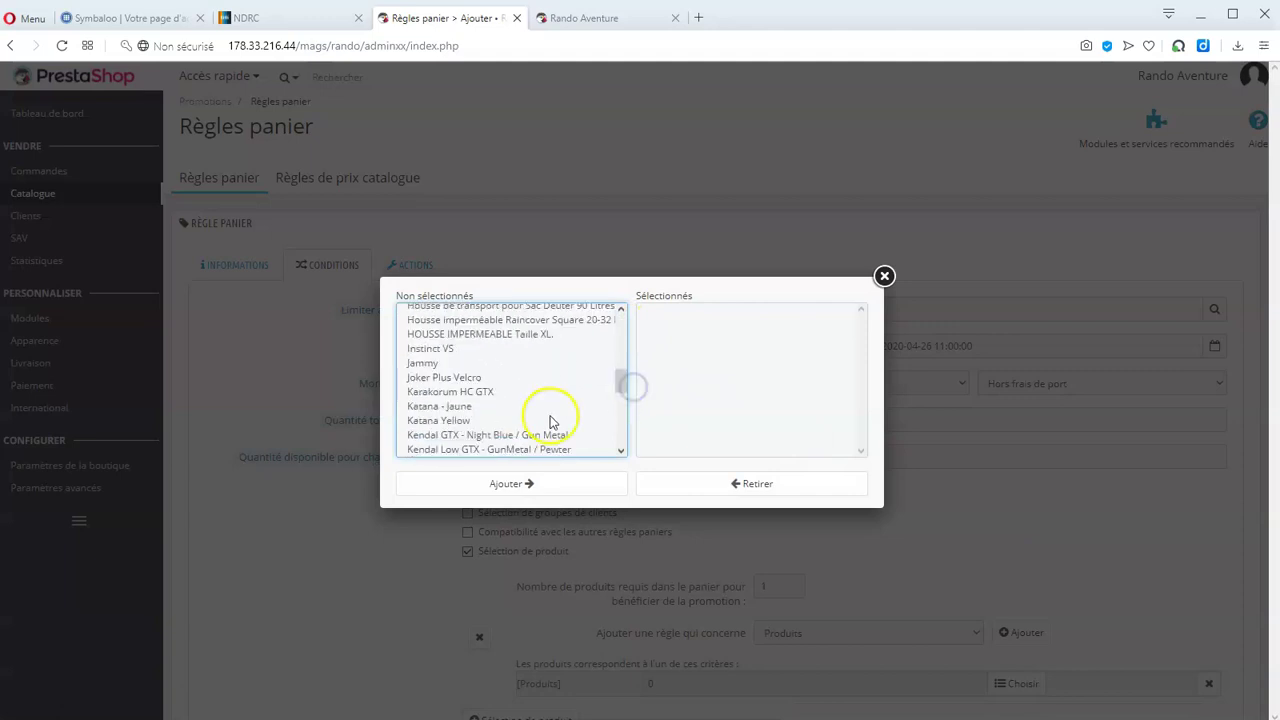
left_click(447, 406)
left_click(531, 482)
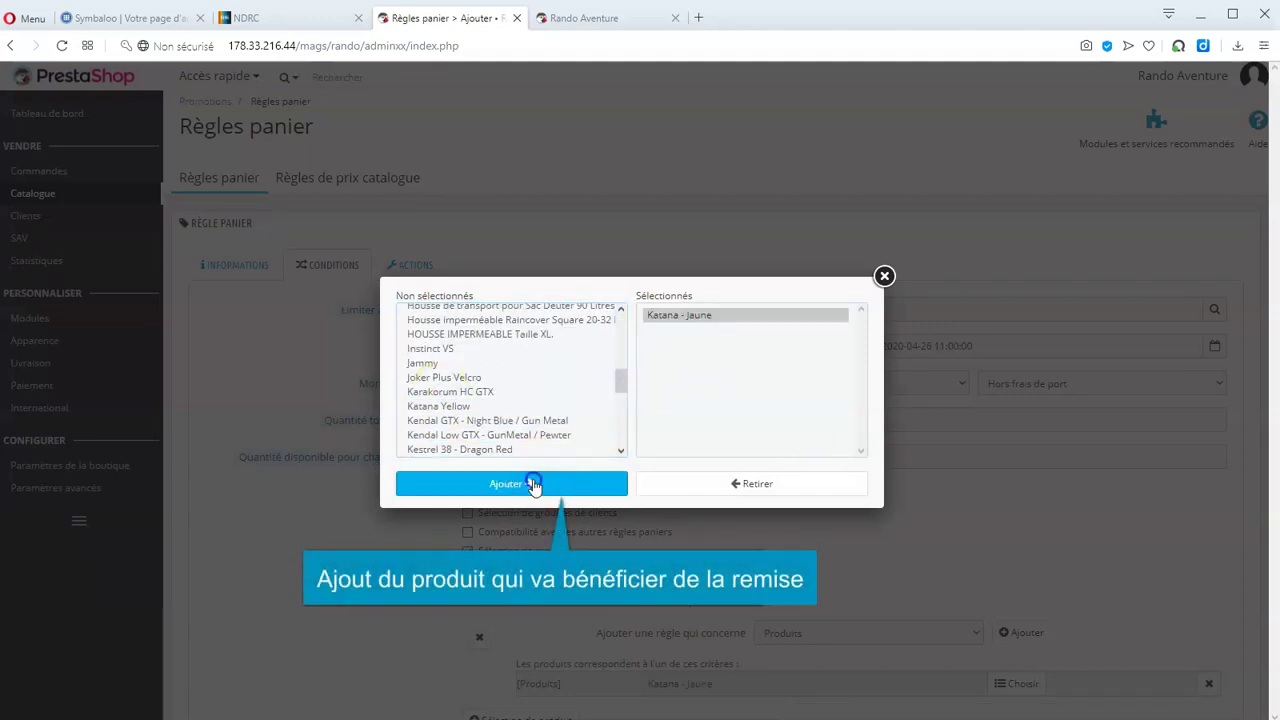
left_click(882, 274)
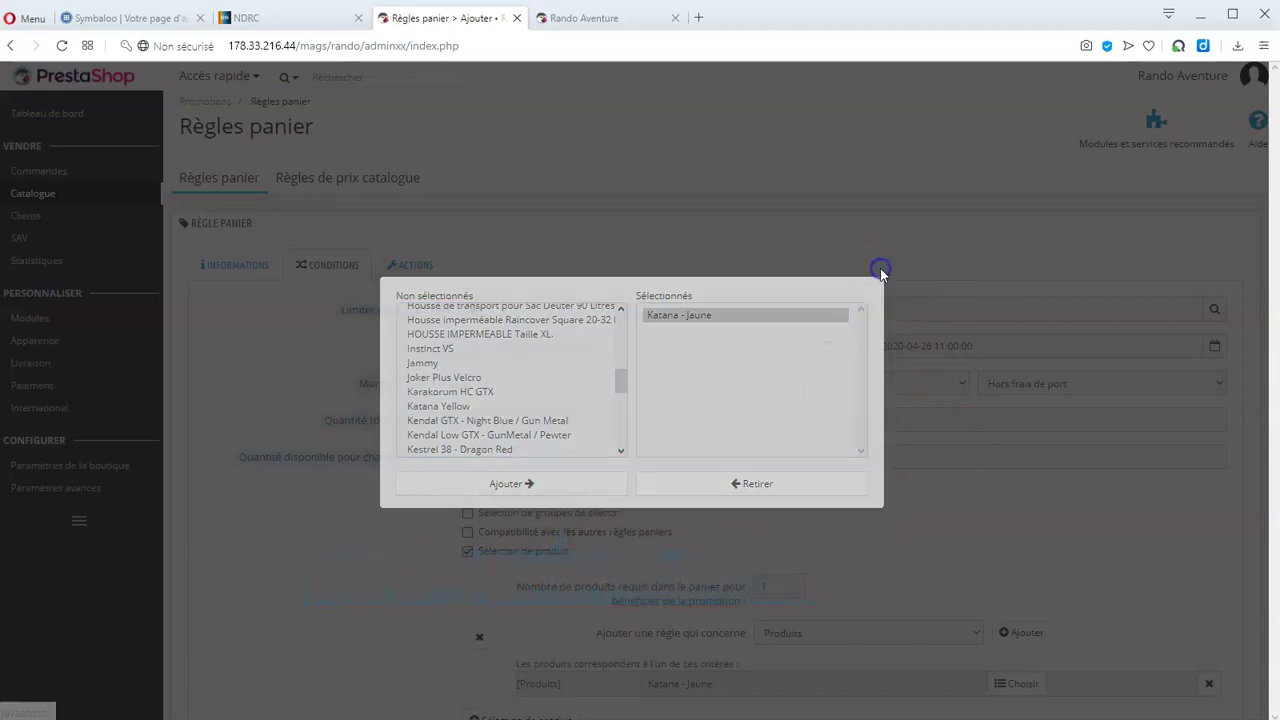
scroll(703, 400, "down", 3)
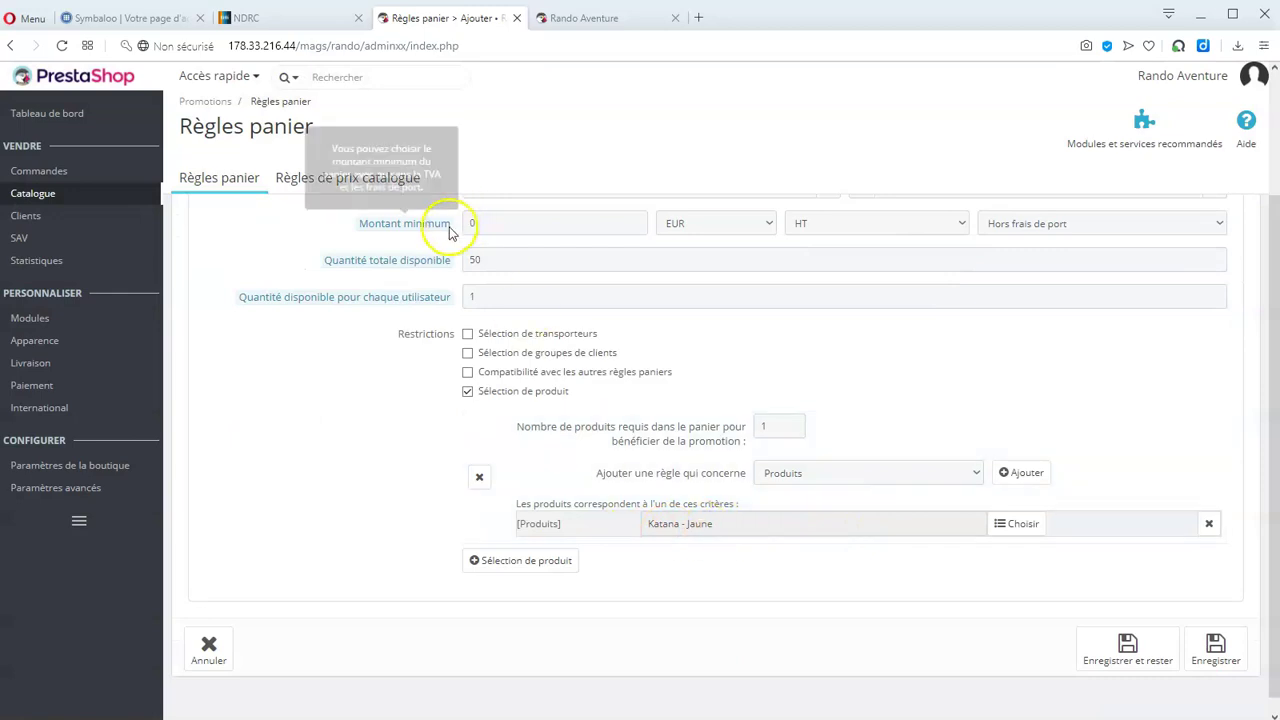
In the cart rule's actions, apply a percentage reduction of 20 % and save the rule.
scroll(466, 225, "up", 3)
left_click(415, 266)
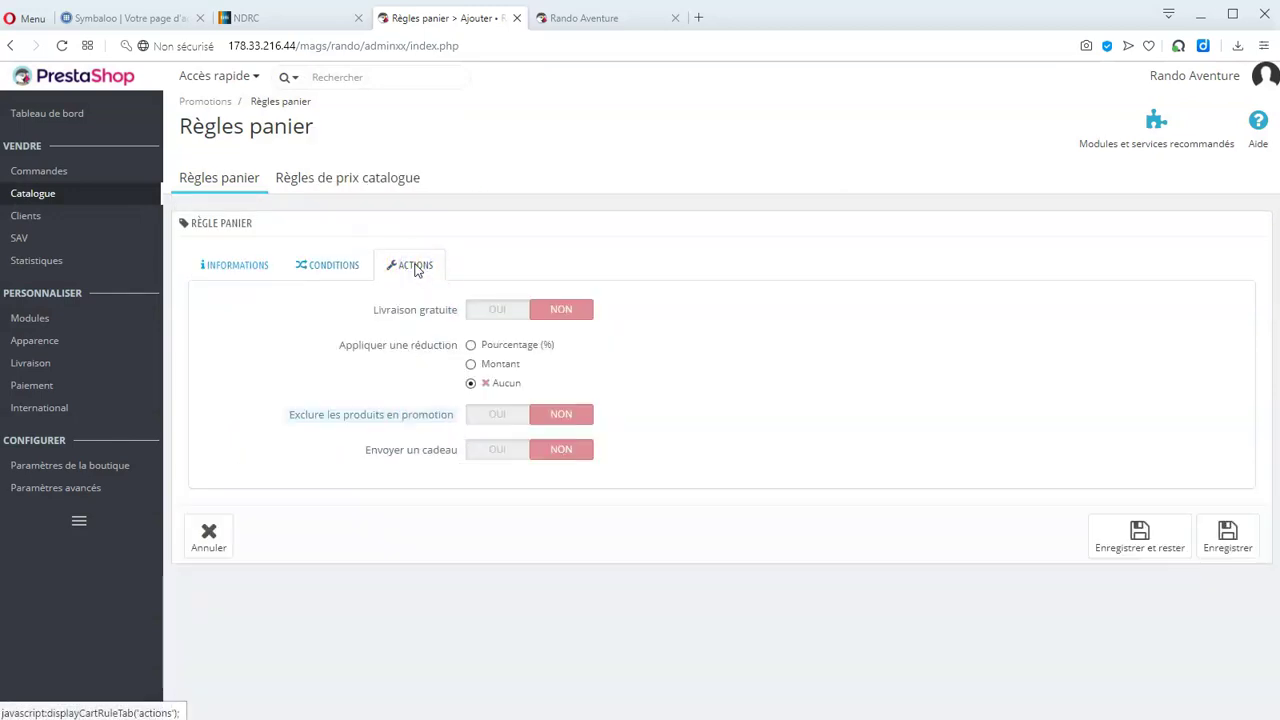
left_click(505, 305)
left_click(509, 347)
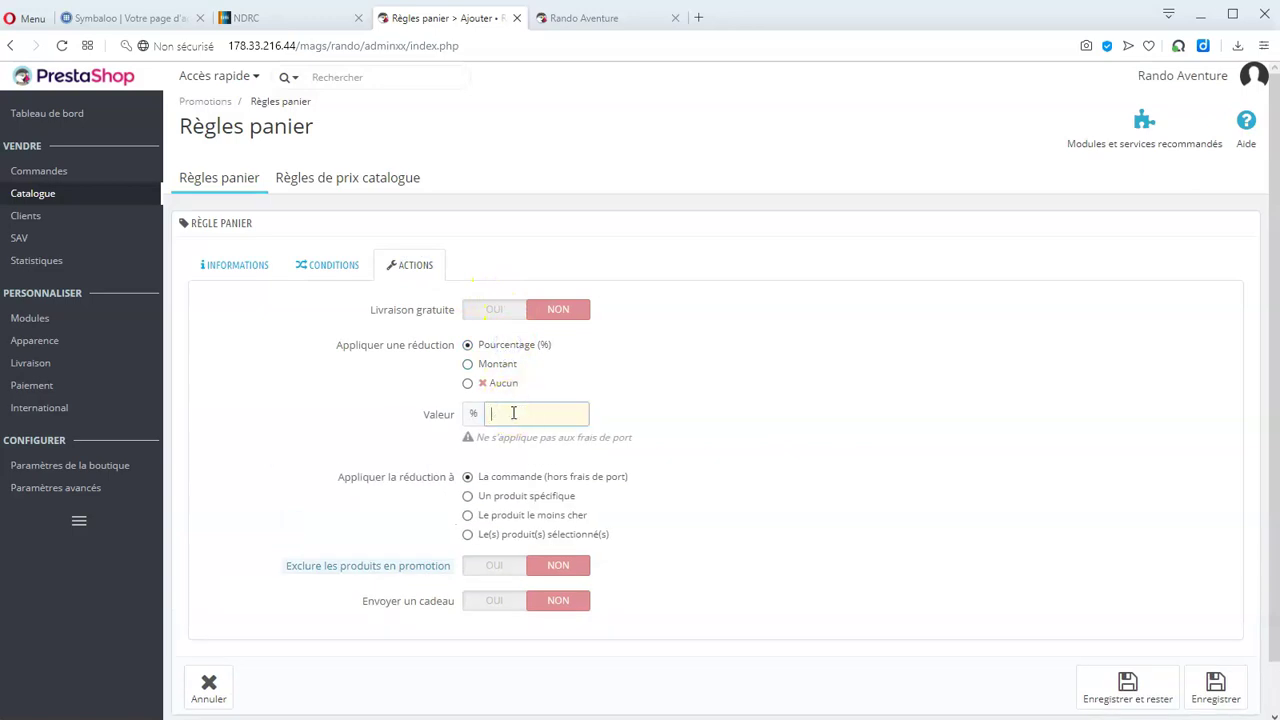
type("20")
left_click(517, 414)
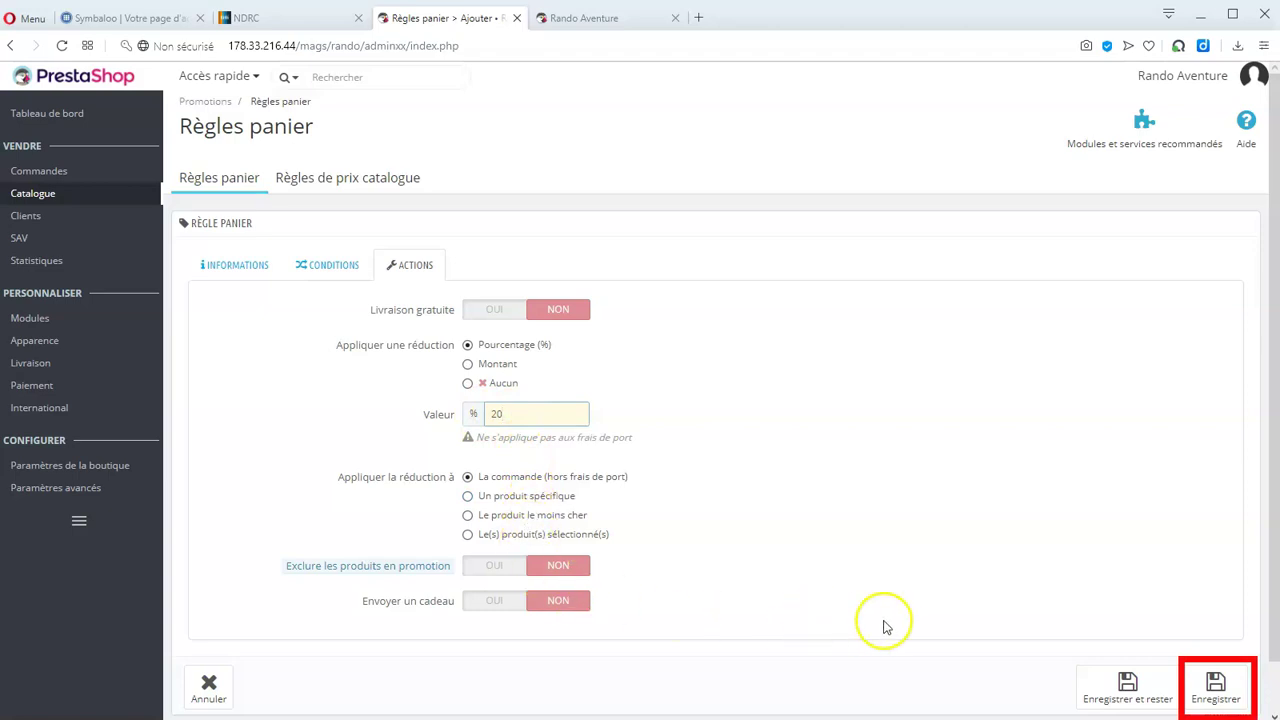
left_click(1240, 702)
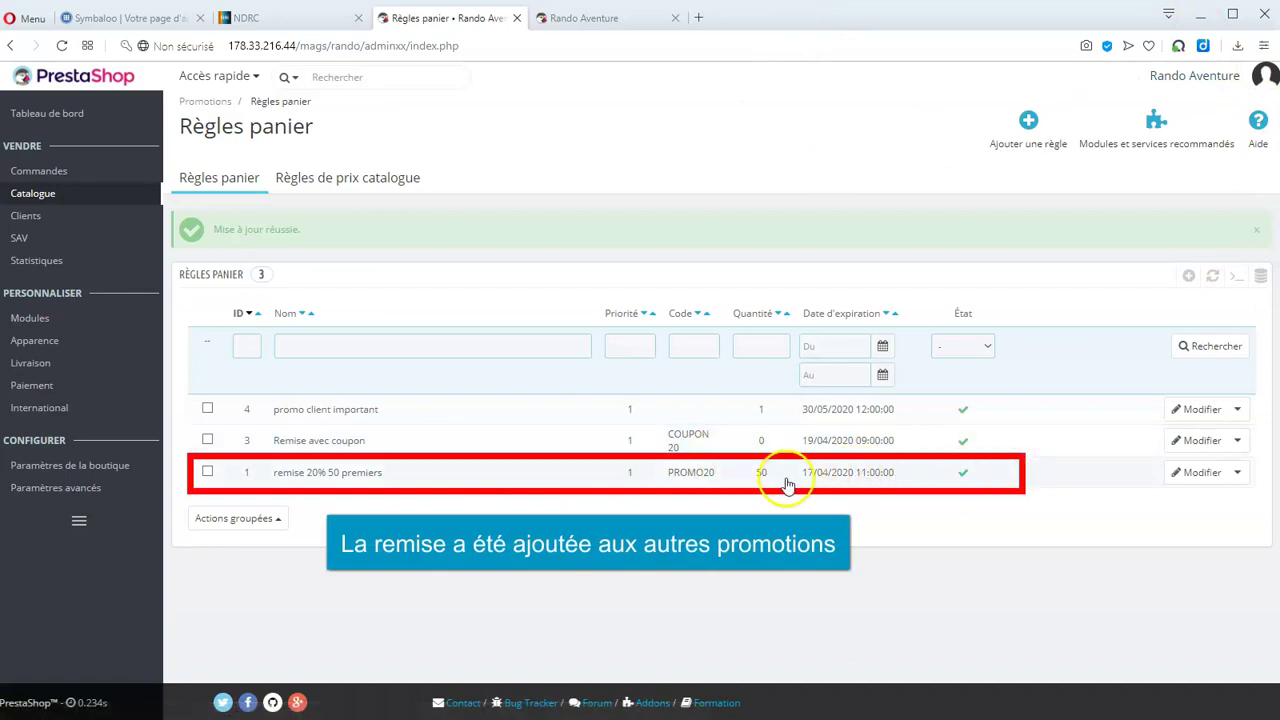
On the storefront, open the Katana - Jaune product, choose the black colour, add it to the cart and proceed to the cart.
left_click(572, 17)
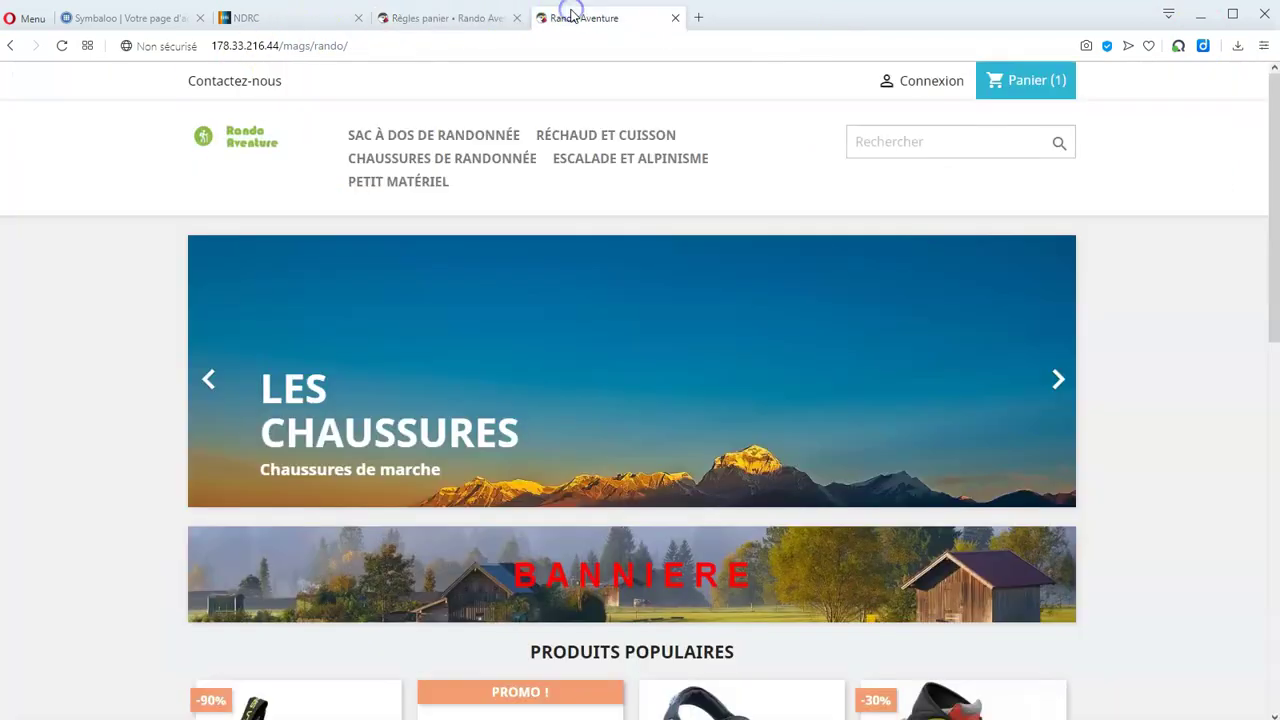
scroll(528, 280, "down", 3)
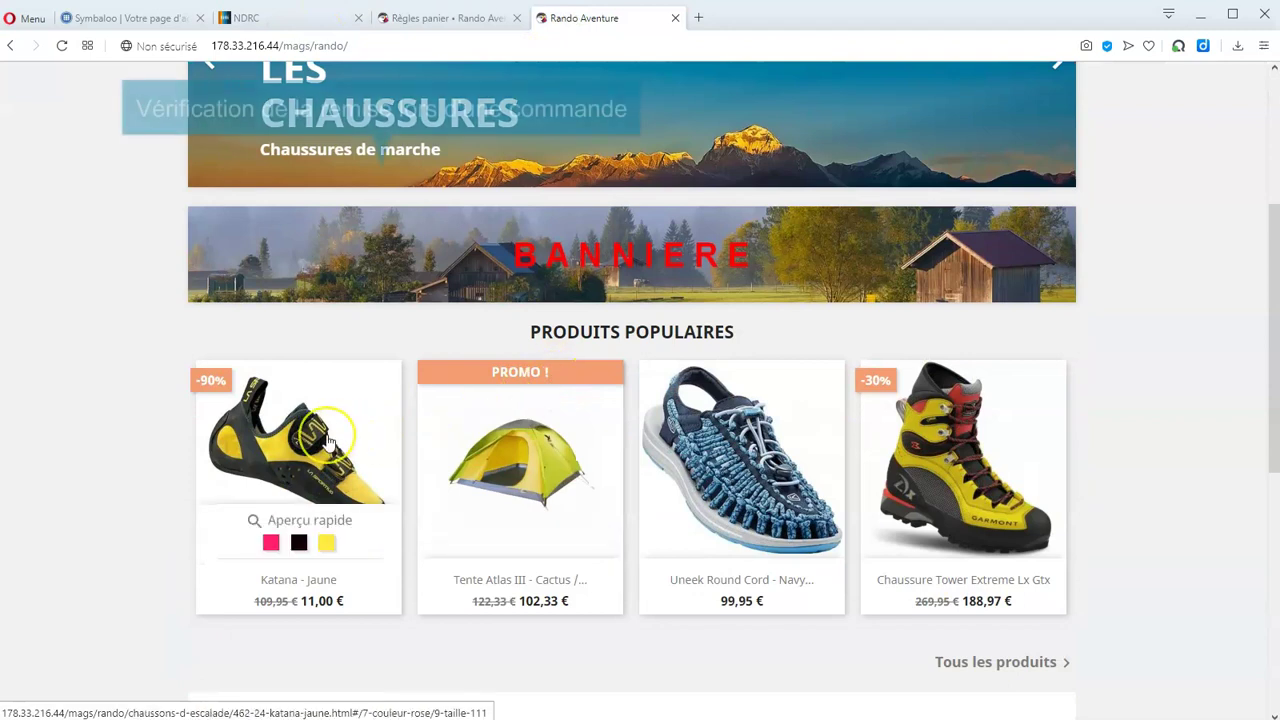
left_click(328, 441)
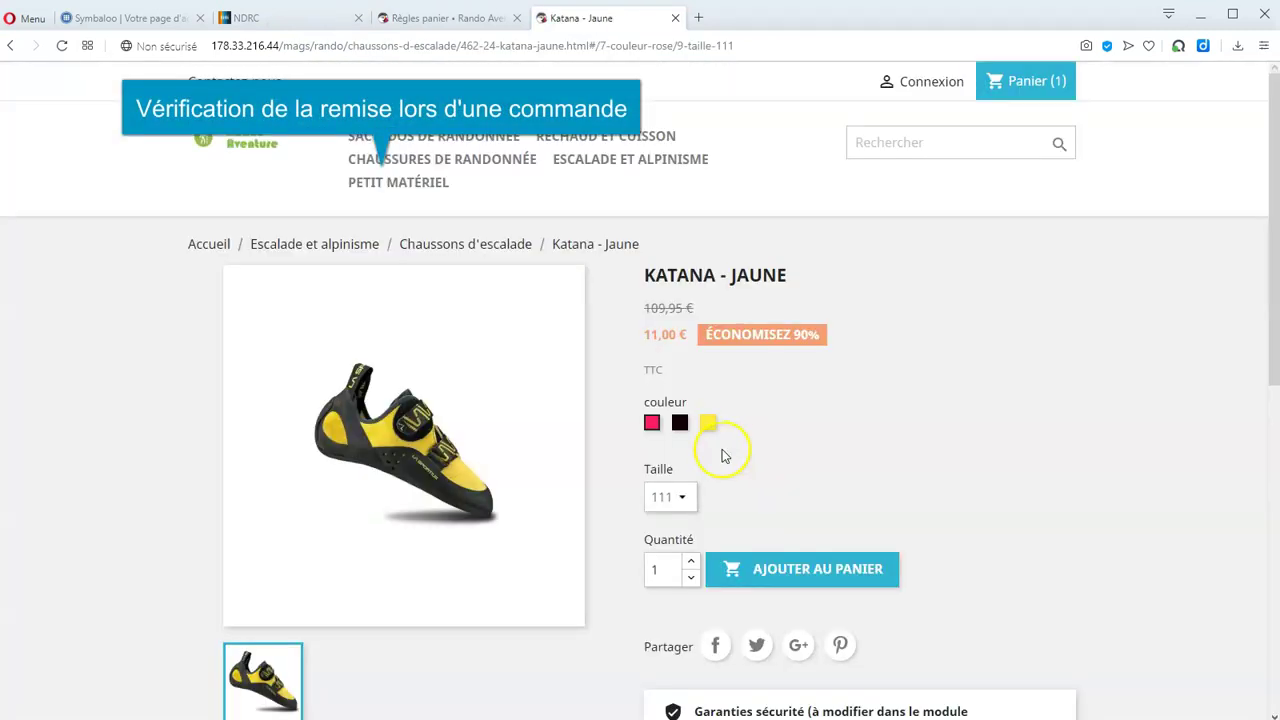
left_click(677, 423)
left_click(768, 573)
left_click(905, 315)
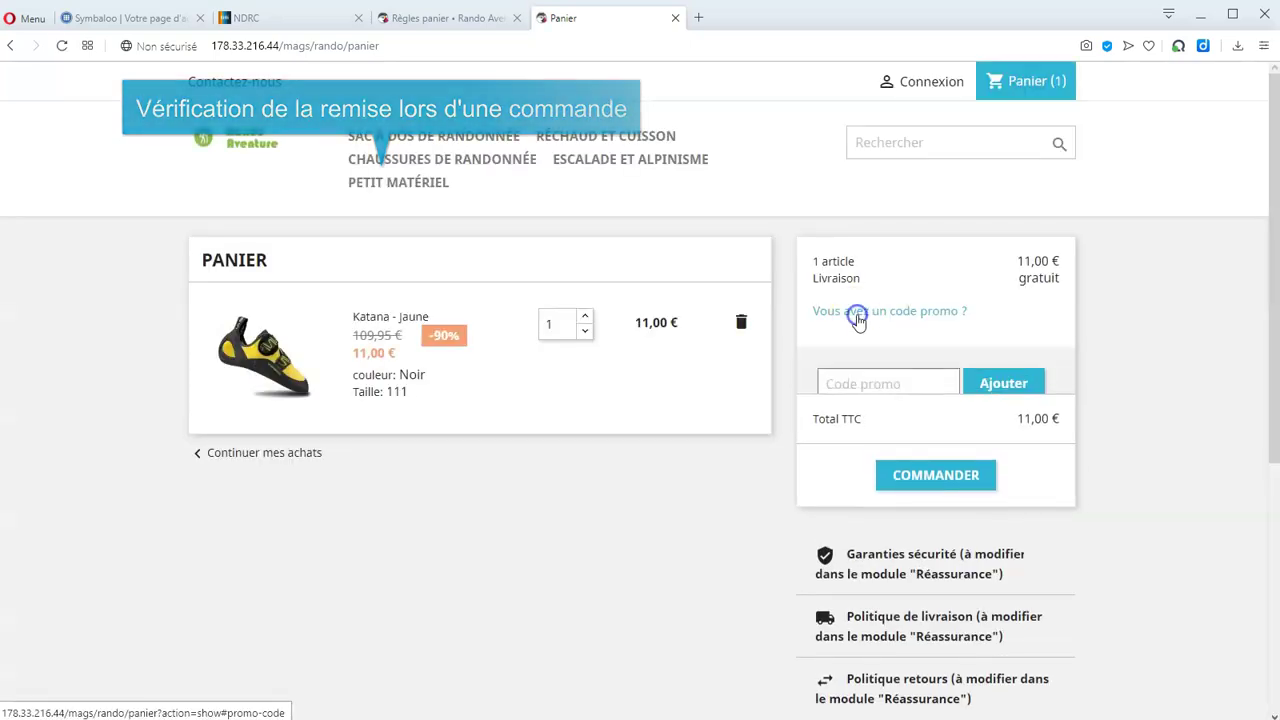
Apply the promo code PROMO20 to the cart.
left_click(860, 312)
left_click(883, 377)
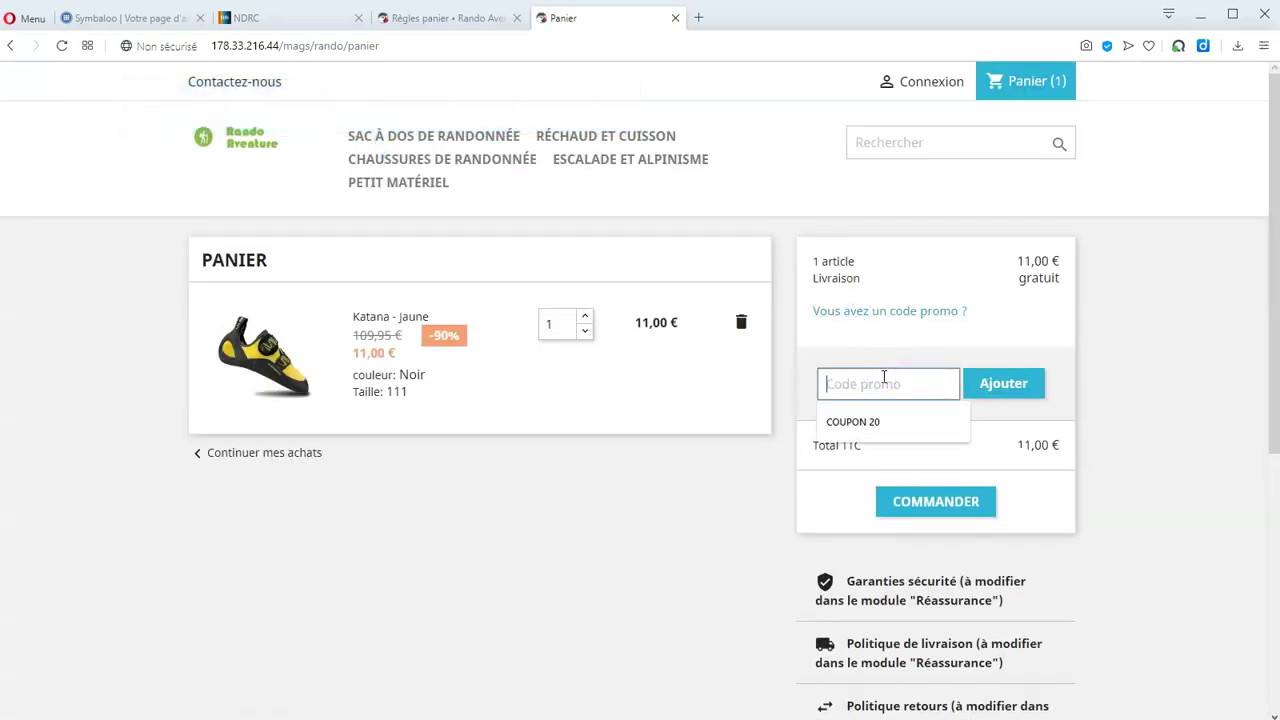
type("PROMO20")
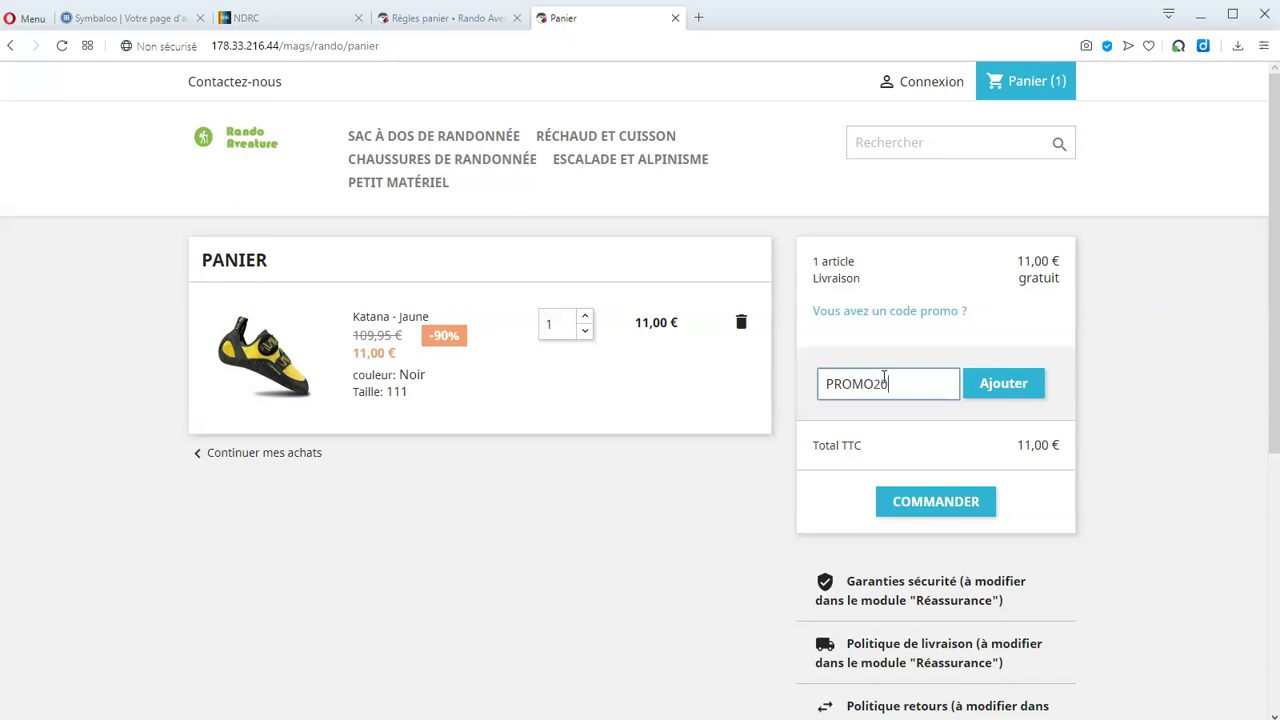
left_click(1001, 384)
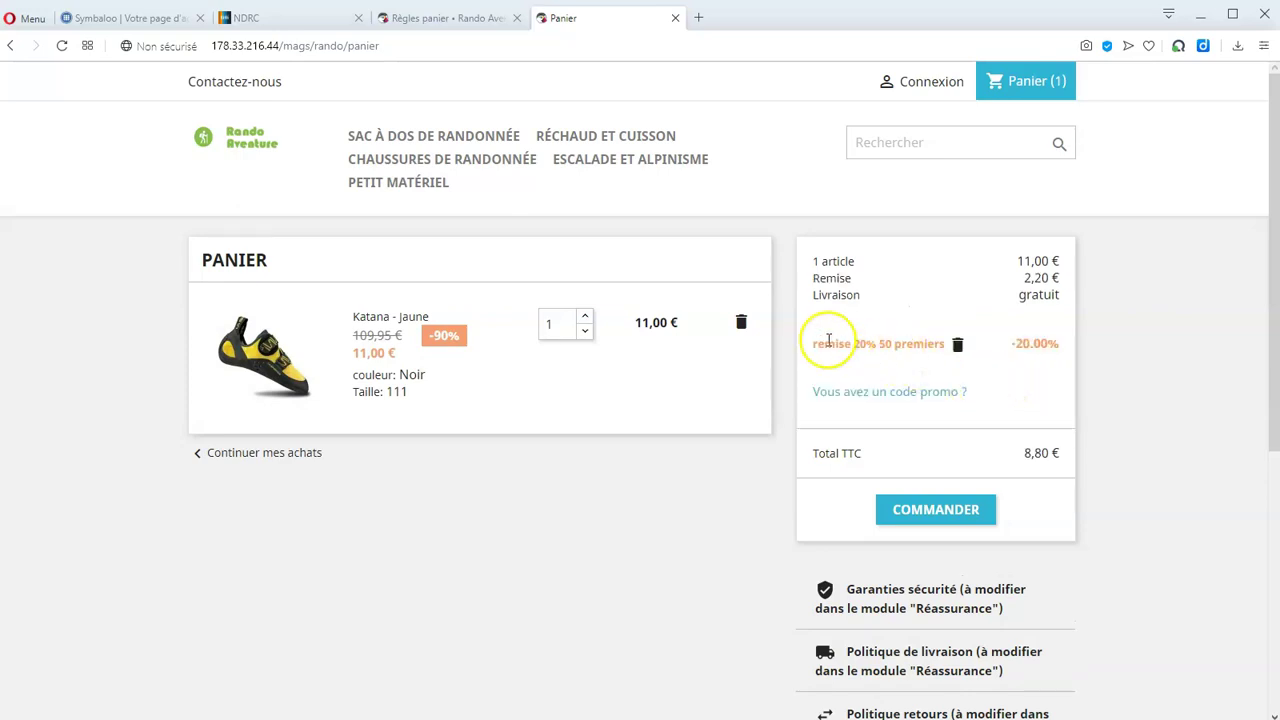